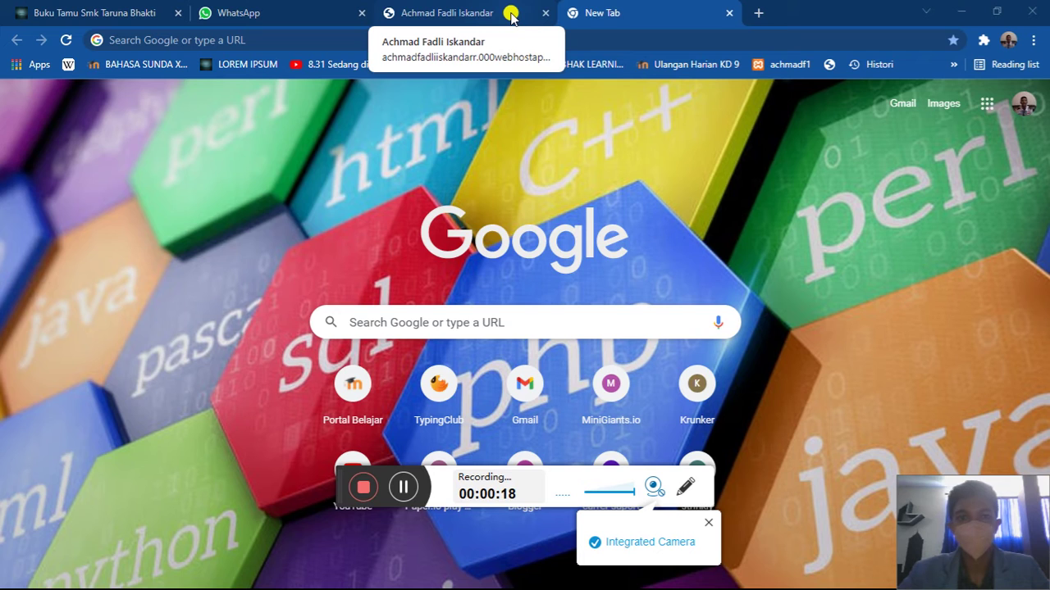
- Switch to the portfolio website's tab in the Chrome tab strip
left_click(510, 17)
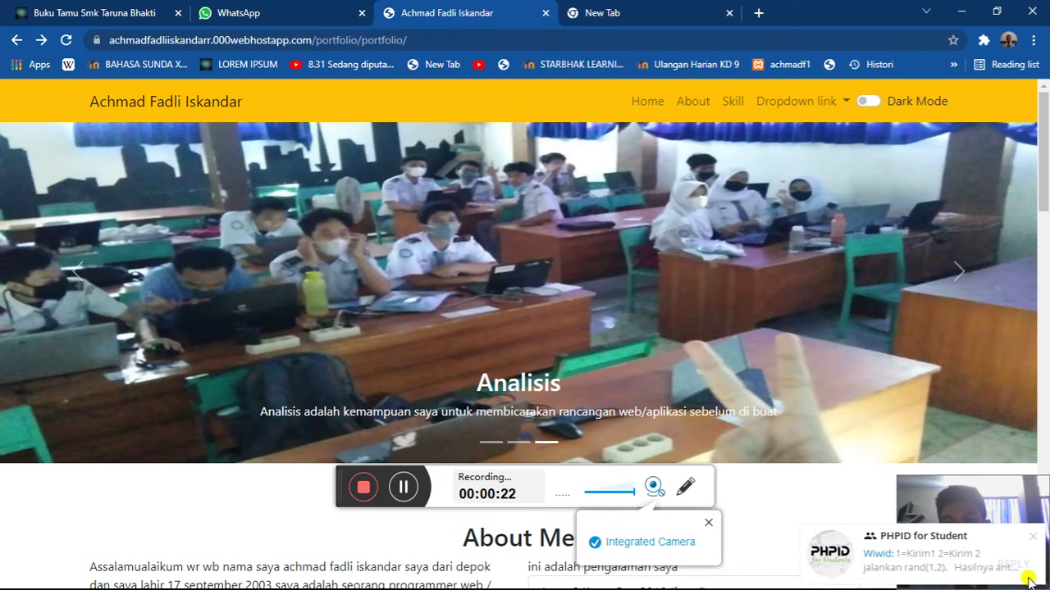
left_click(1033, 536)
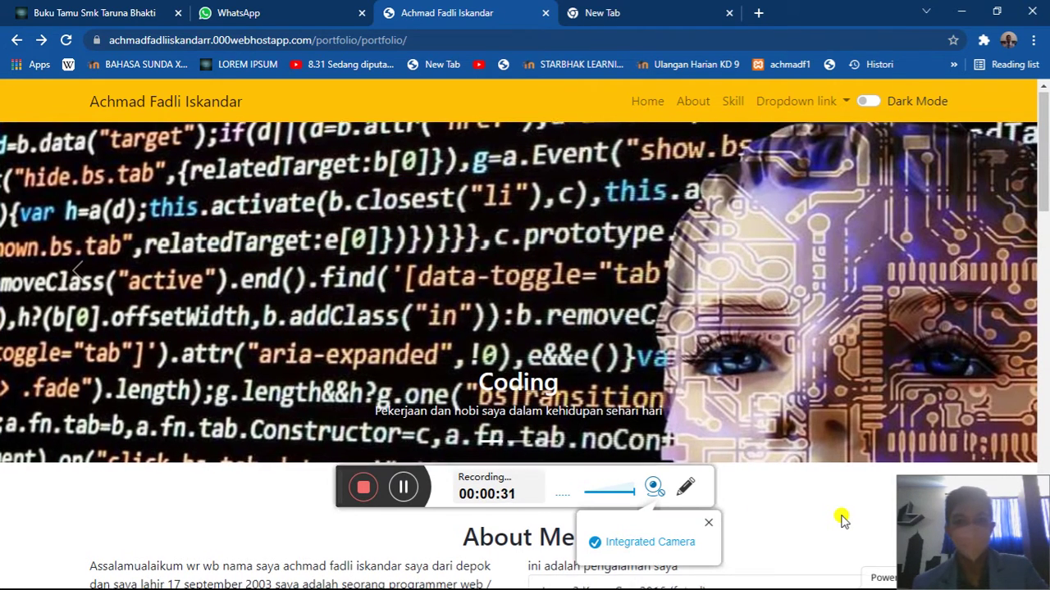
scroll(843, 518, "down", 3)
scroll(842, 518, "down", 5)
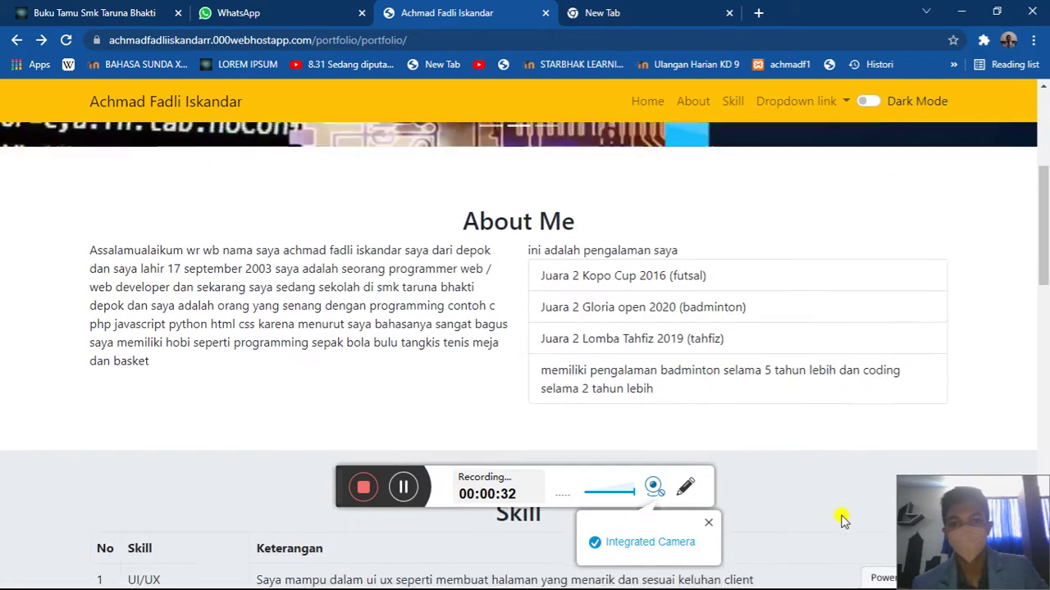
scroll(842, 515, "down", 9)
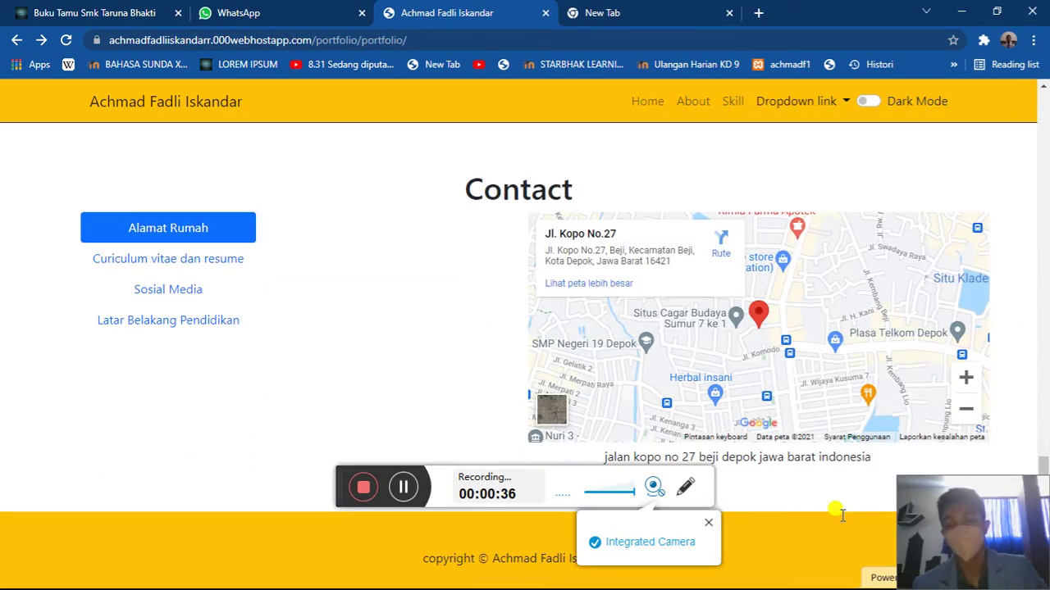
scroll(842, 516, "up", 18)
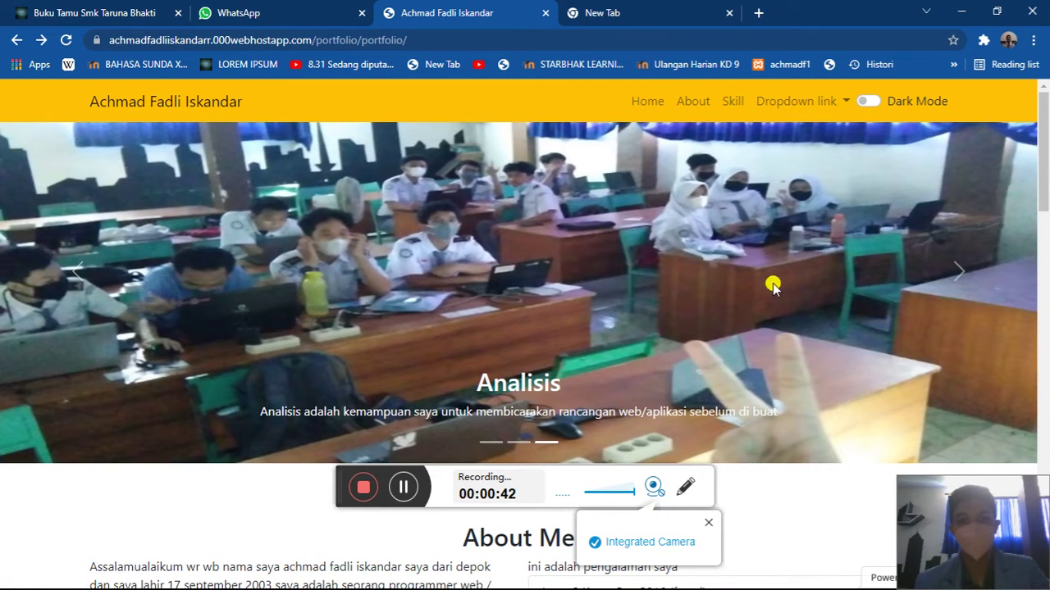
- Advance the slideshow to the Coding slide and read its title and caption
left_click(925, 269)
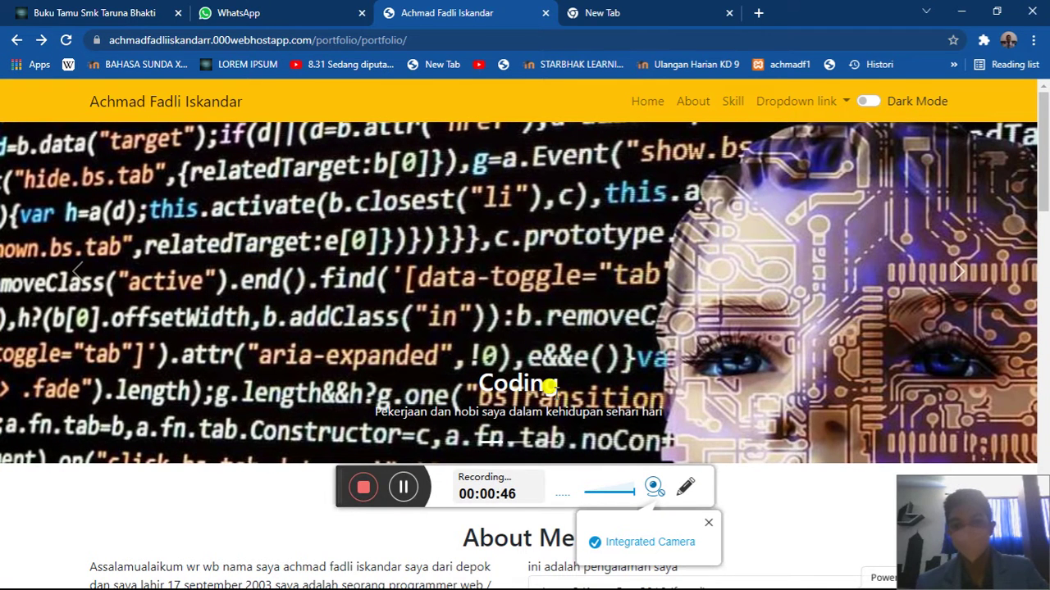
left_click_drag(448, 380, 671, 417)
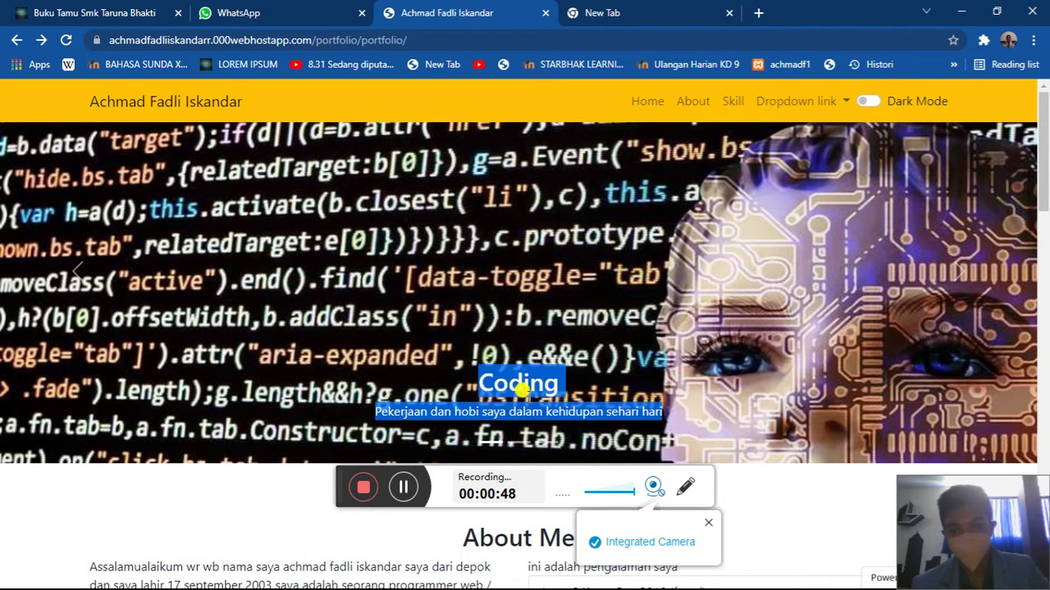
left_click(512, 390)
left_click_drag(451, 411, 376, 411)
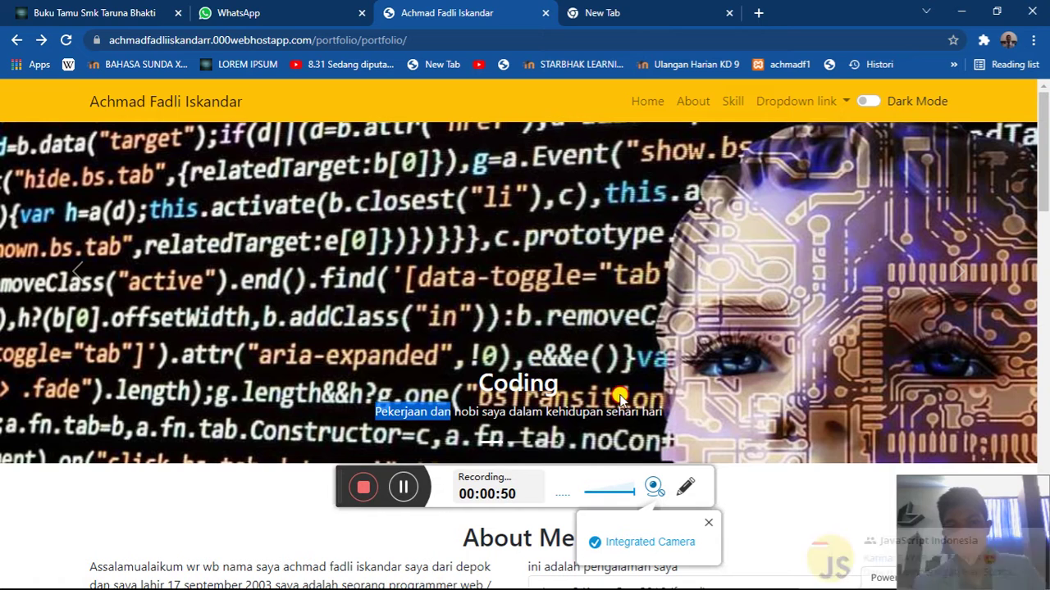
- Cycle the slideshow through Desain, Analisis, Coding, Desain and back to Analisis
left_click(958, 268)
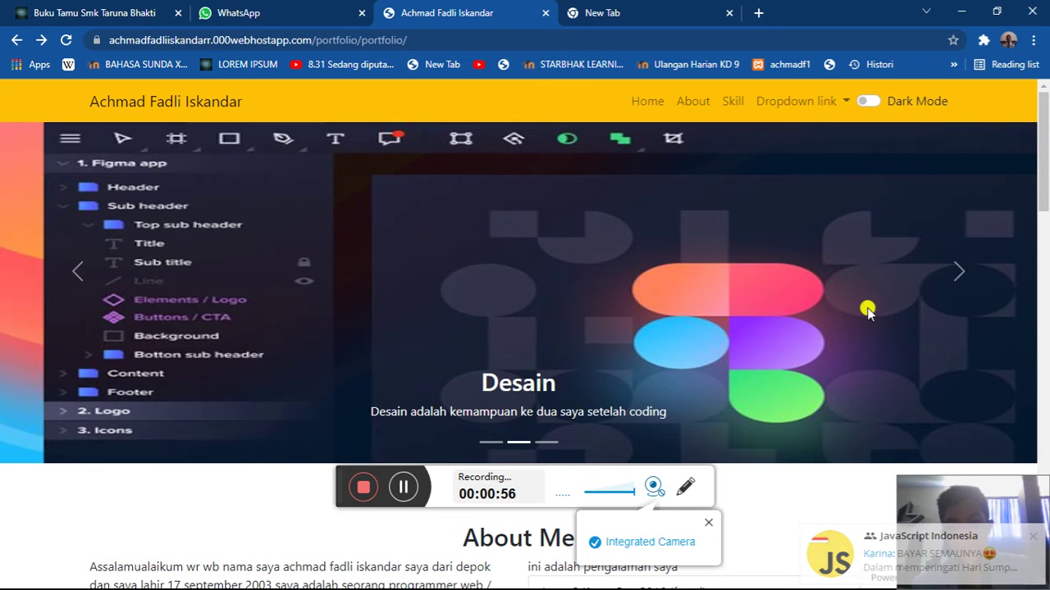
left_click(944, 299)
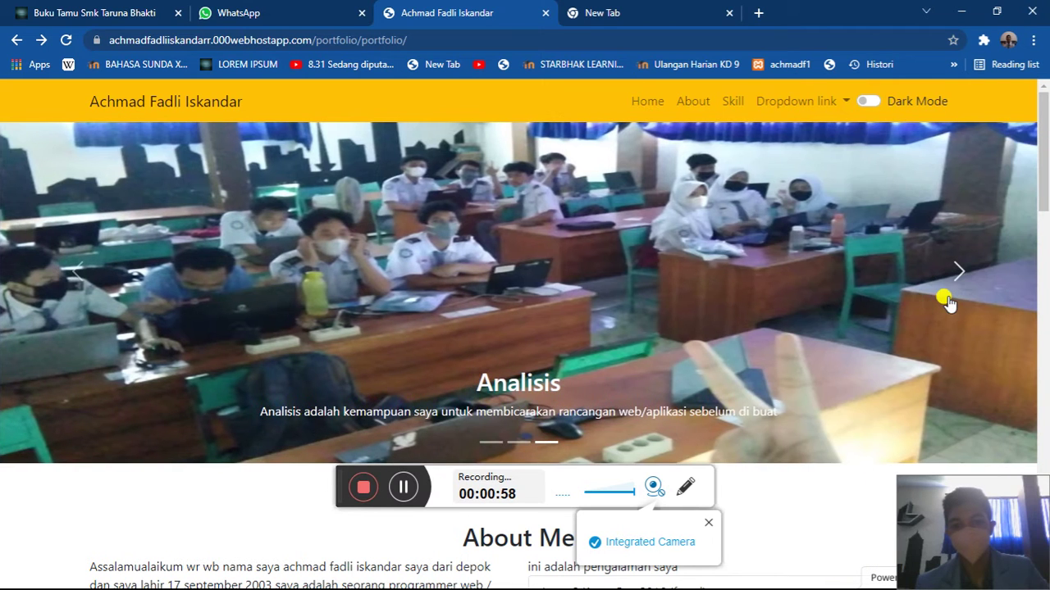
left_click(947, 302)
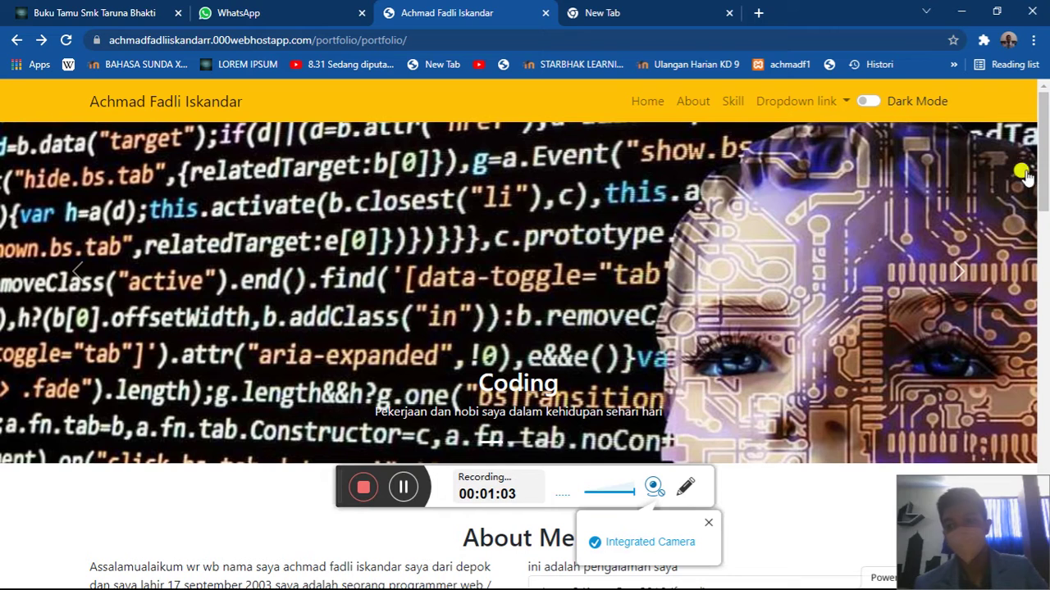
left_click(961, 274)
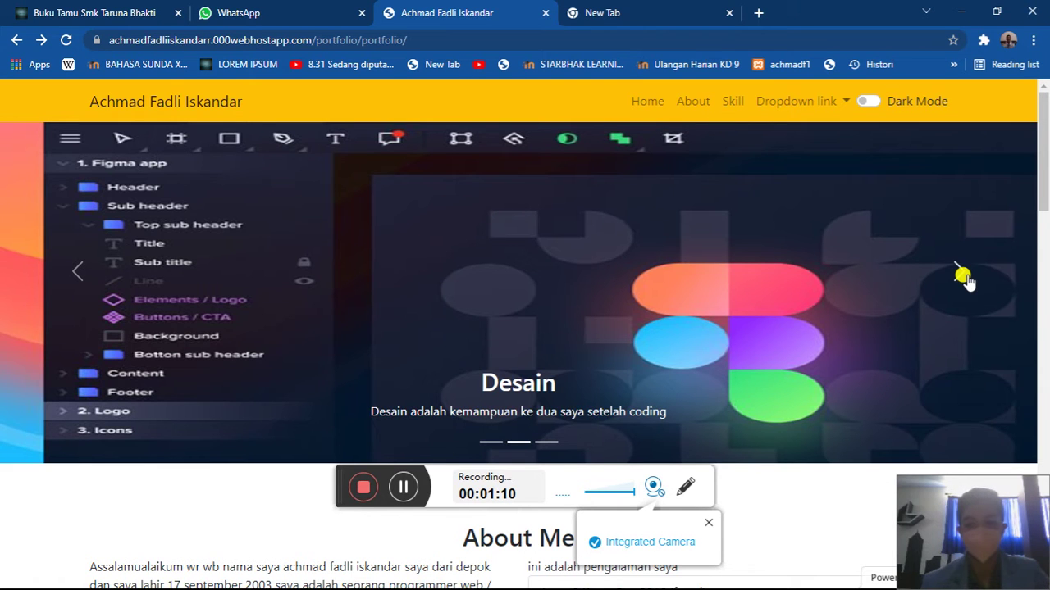
left_click(961, 273)
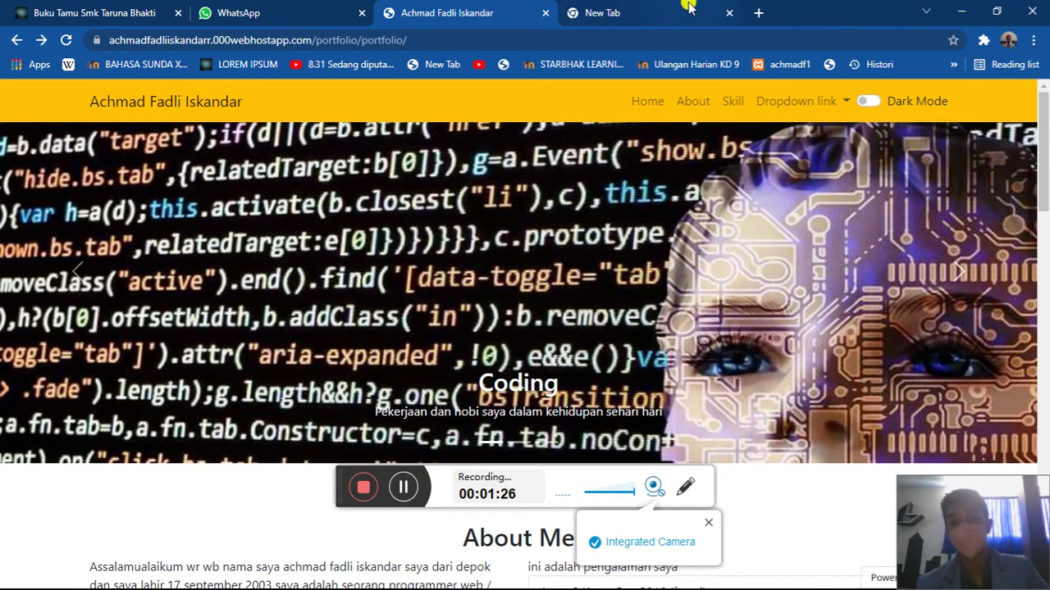
- Scroll down to About Me and read the introduction's opening, school and Kopo Cup lines
scroll(722, 185, "down", 3)
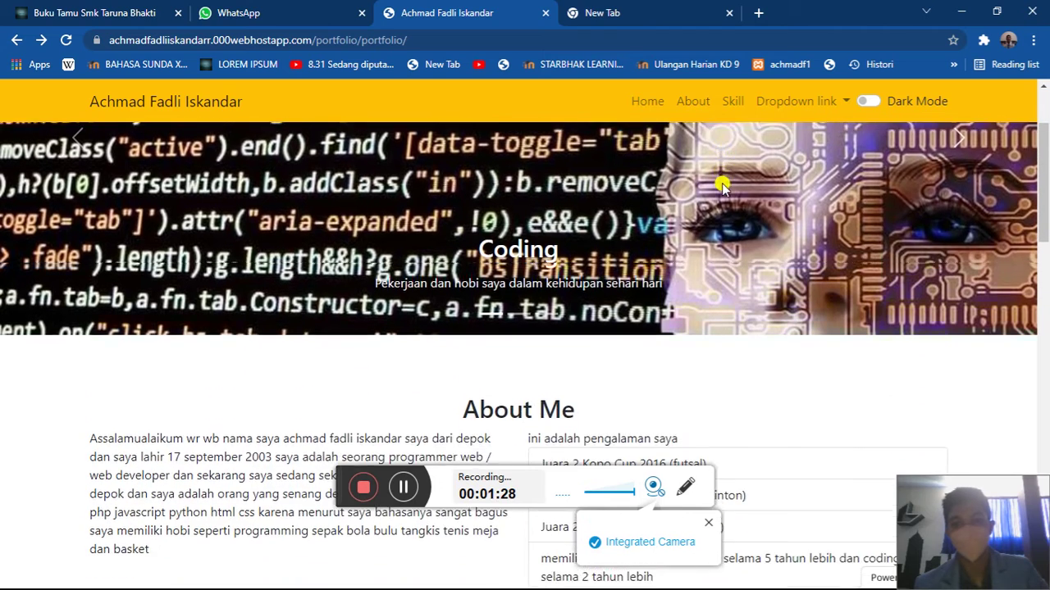
scroll(722, 187, "down", 2)
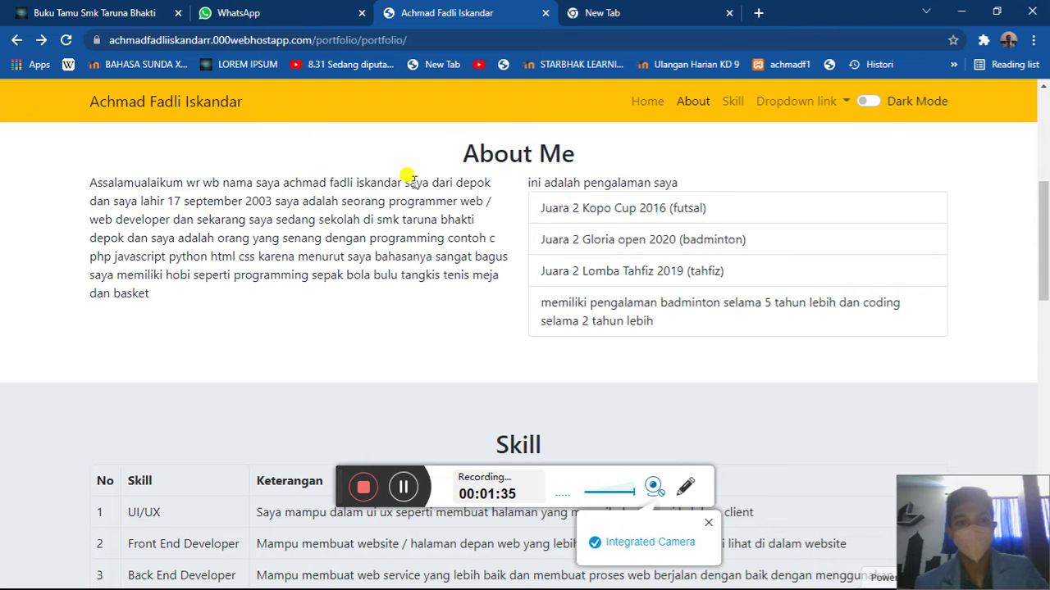
left_click_drag(187, 182, 425, 192)
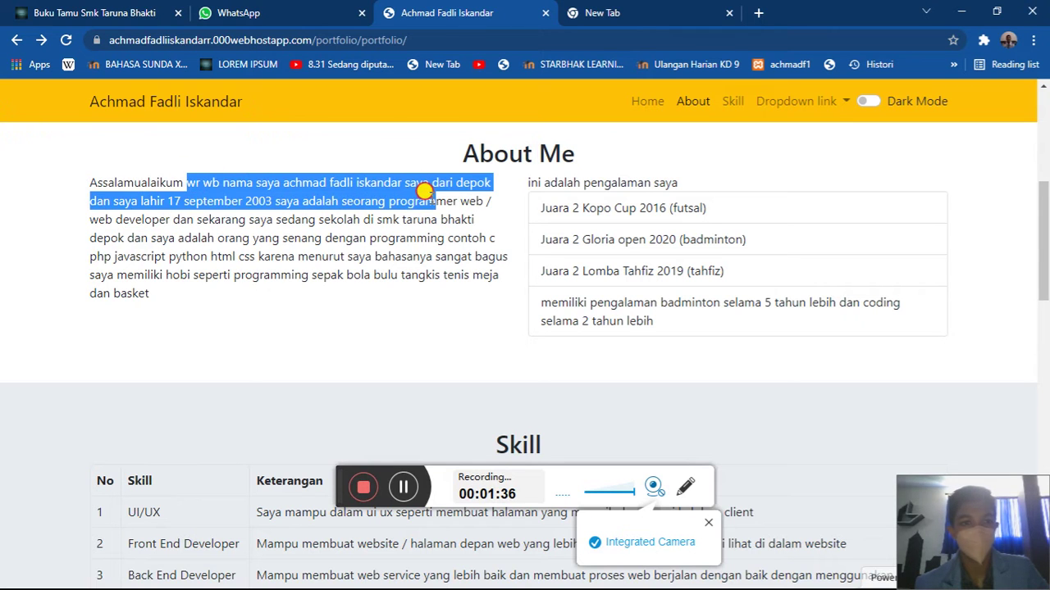
left_click(268, 199)
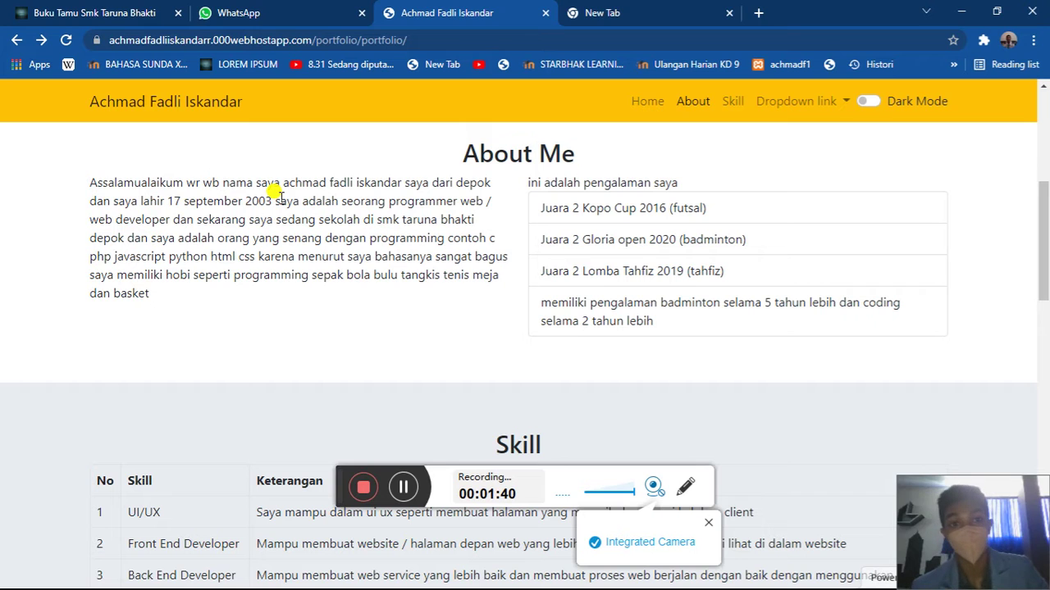
left_click_drag(331, 220, 459, 225)
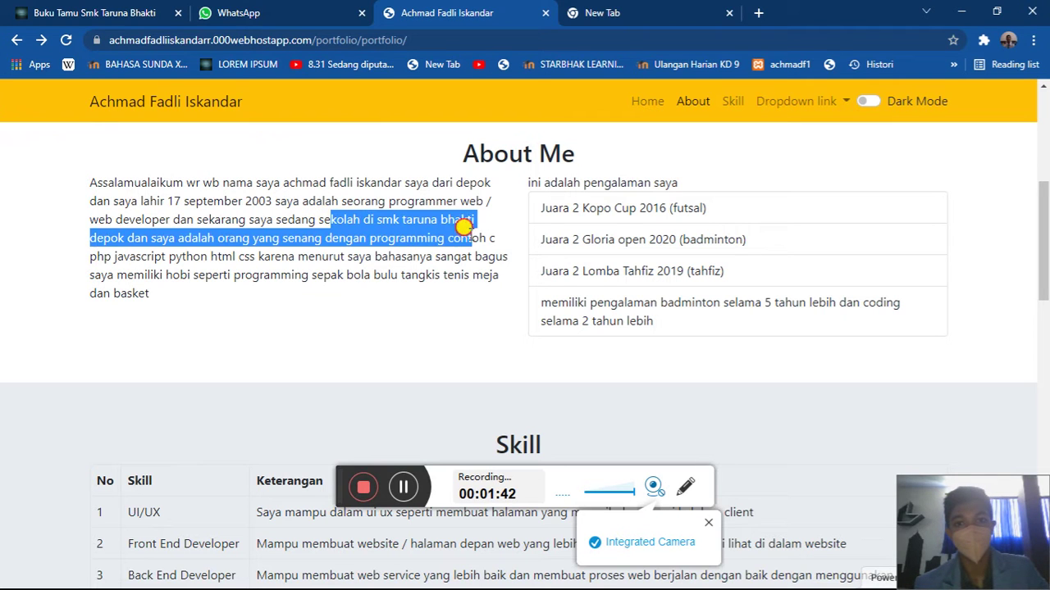
left_click_drag(550, 209, 605, 197)
left_click(605, 198)
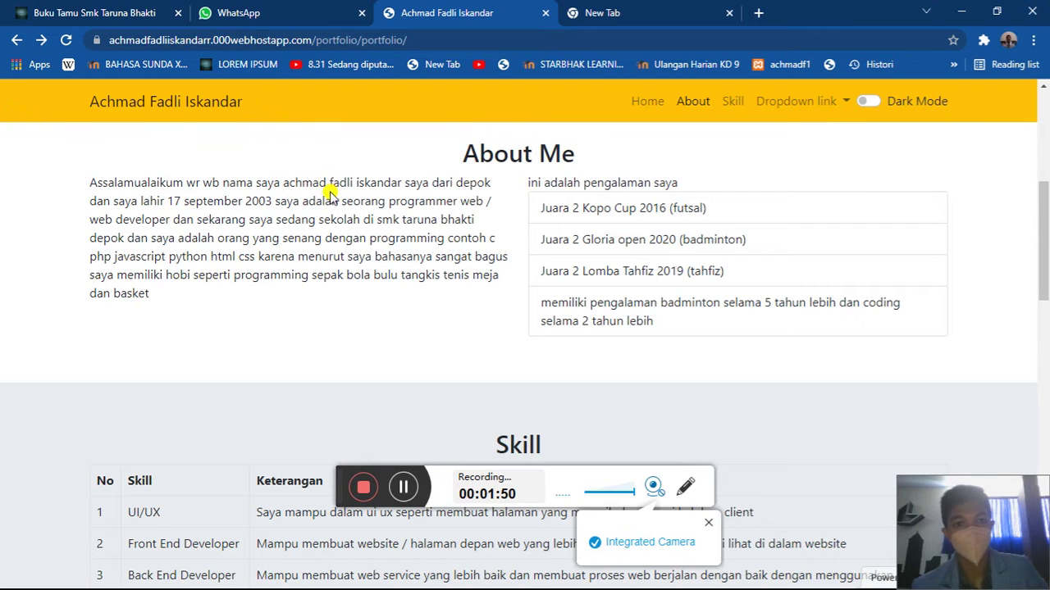
- Re-read the bio's birth date September 2003, 'programmer web', school and Kopo Cup phrases
left_click_drag(273, 201, 178, 205)
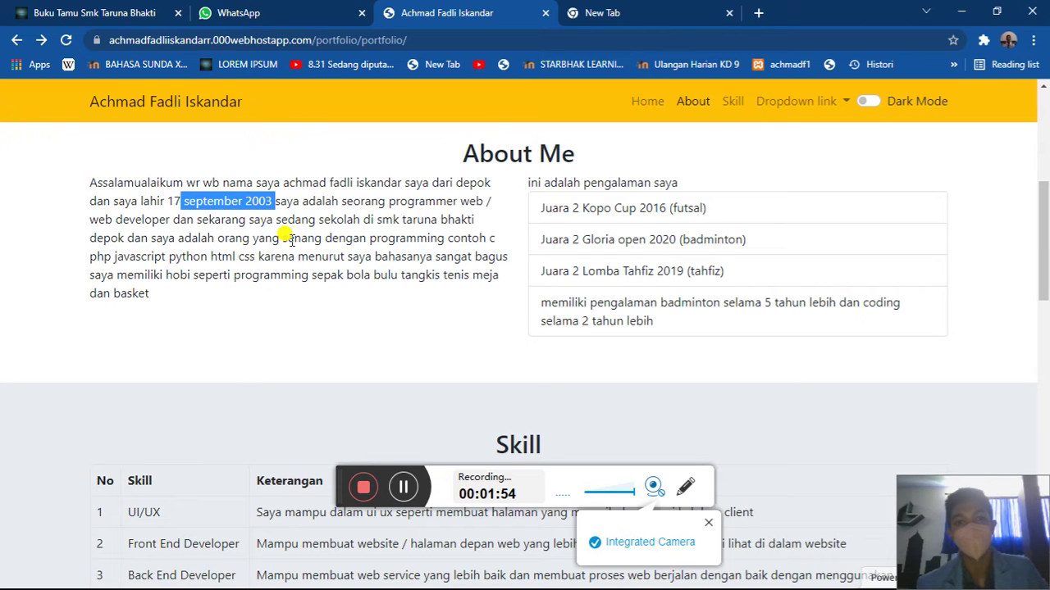
left_click_drag(387, 203, 483, 206)
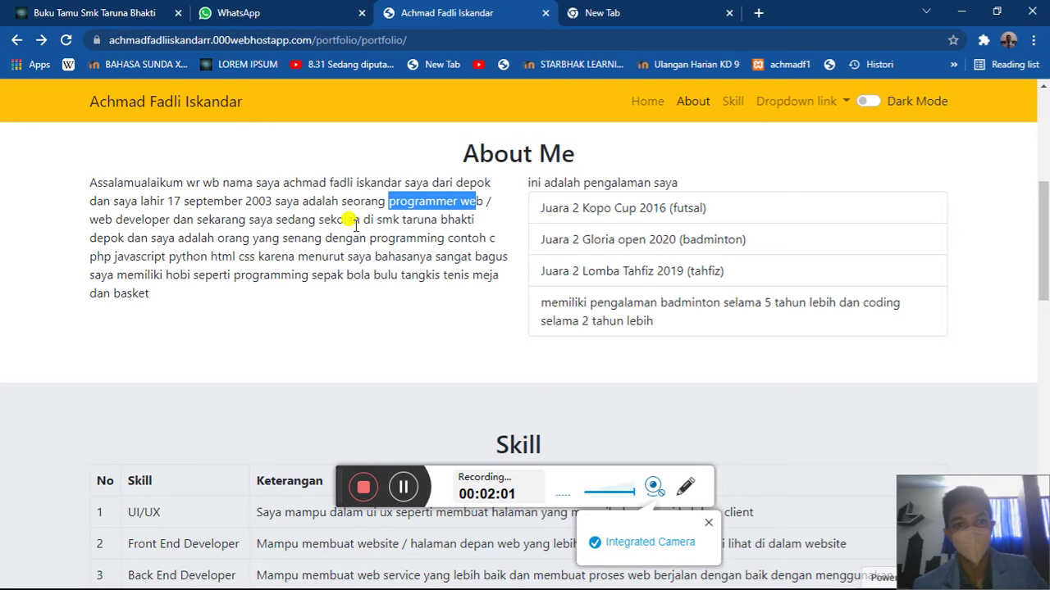
left_click_drag(281, 221, 372, 219)
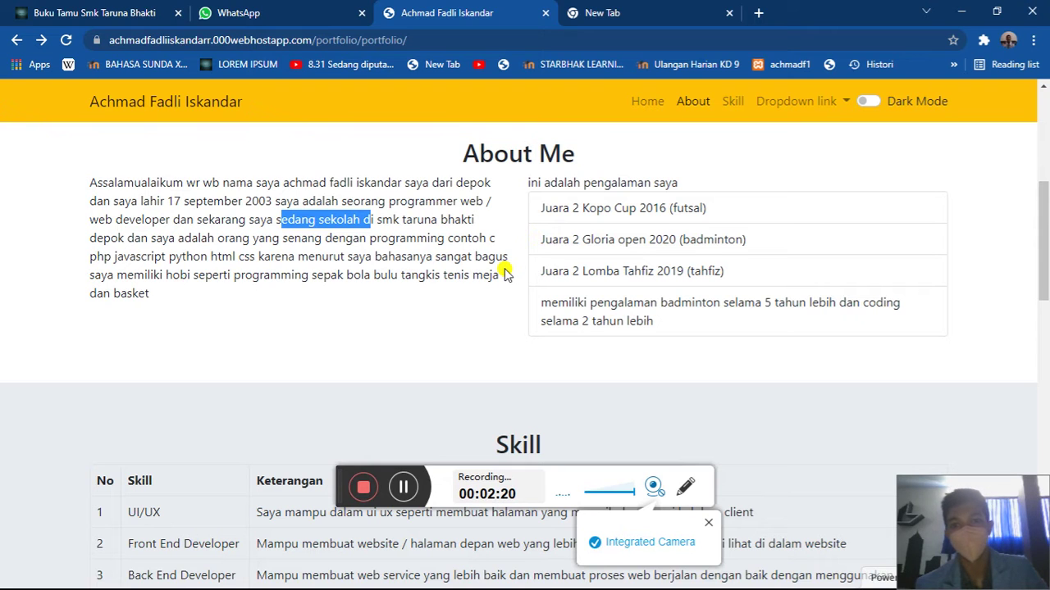
left_click_drag(539, 208, 644, 210)
left_click(601, 212)
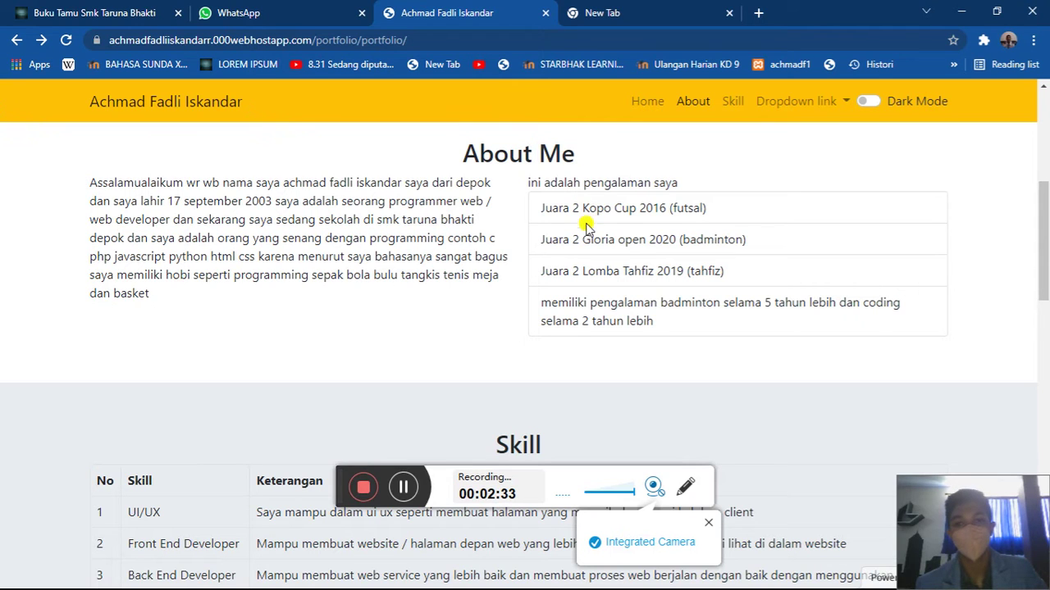
- Review the Gloria open 2020 and Kopo Cup 2016 (futsal) achievement entries
left_click_drag(583, 238, 658, 229)
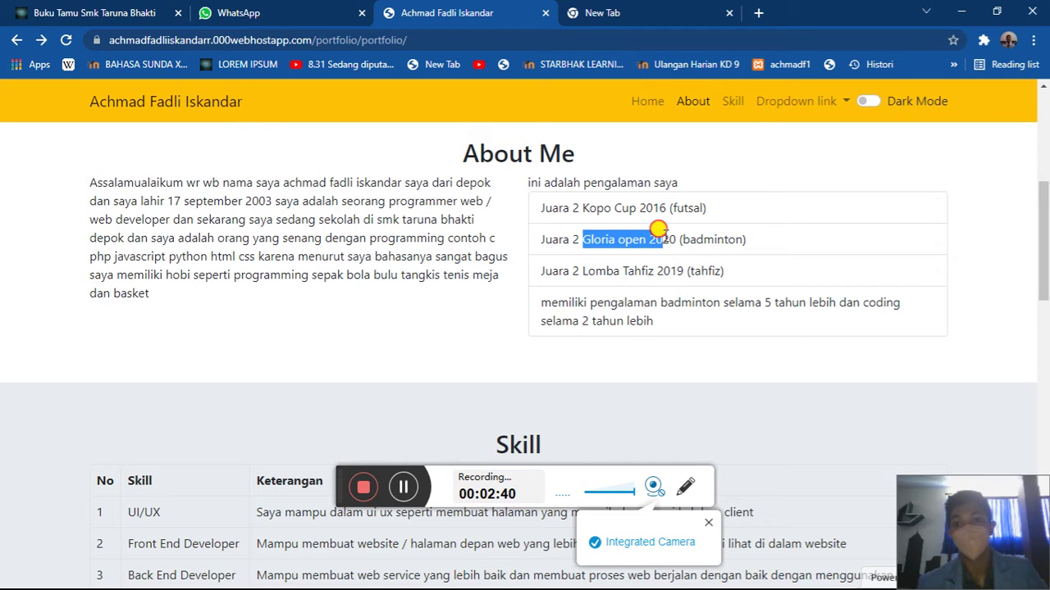
left_click_drag(658, 229, 667, 239)
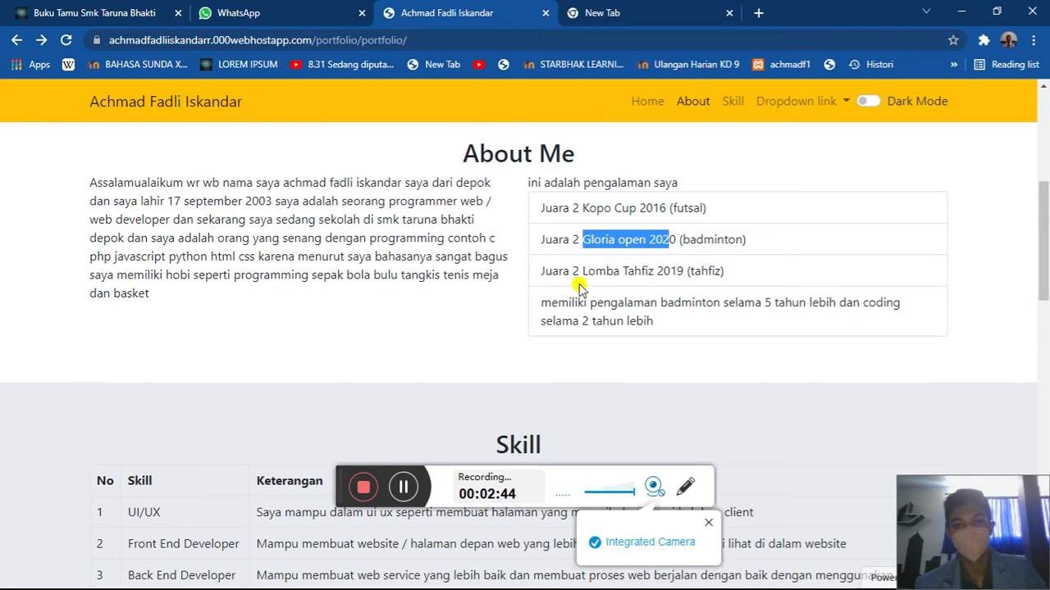
left_click_drag(668, 208, 712, 210)
left_click_drag(596, 206, 719, 209)
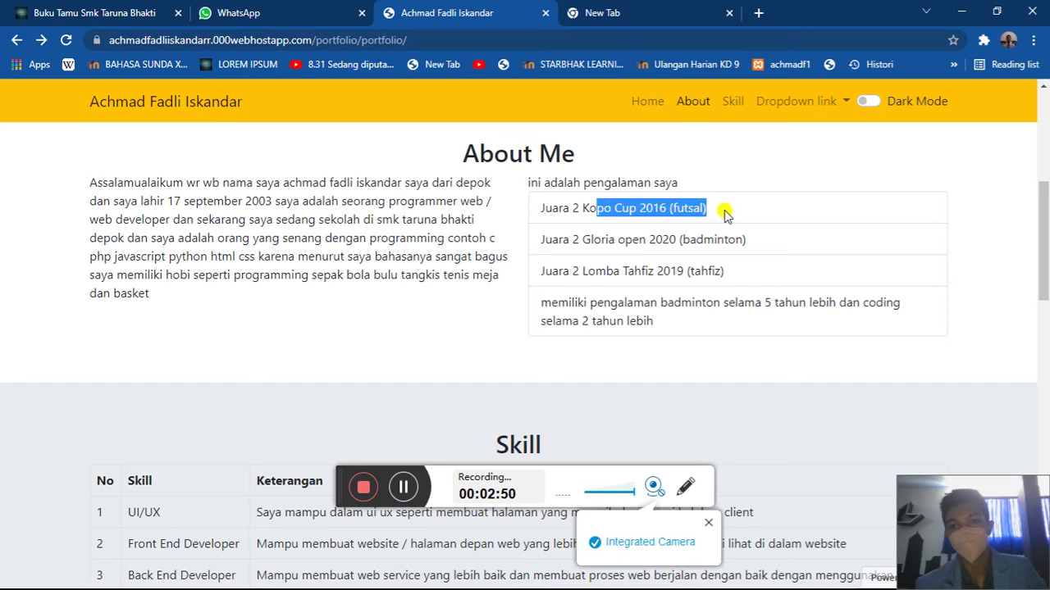
left_click(692, 205)
- Review the badminton, Lomba Tahfiz and experience entries, then scroll down to the Skill table
left_click_drag(648, 231, 786, 249)
left_click_drag(681, 270, 731, 273)
left_click(730, 274)
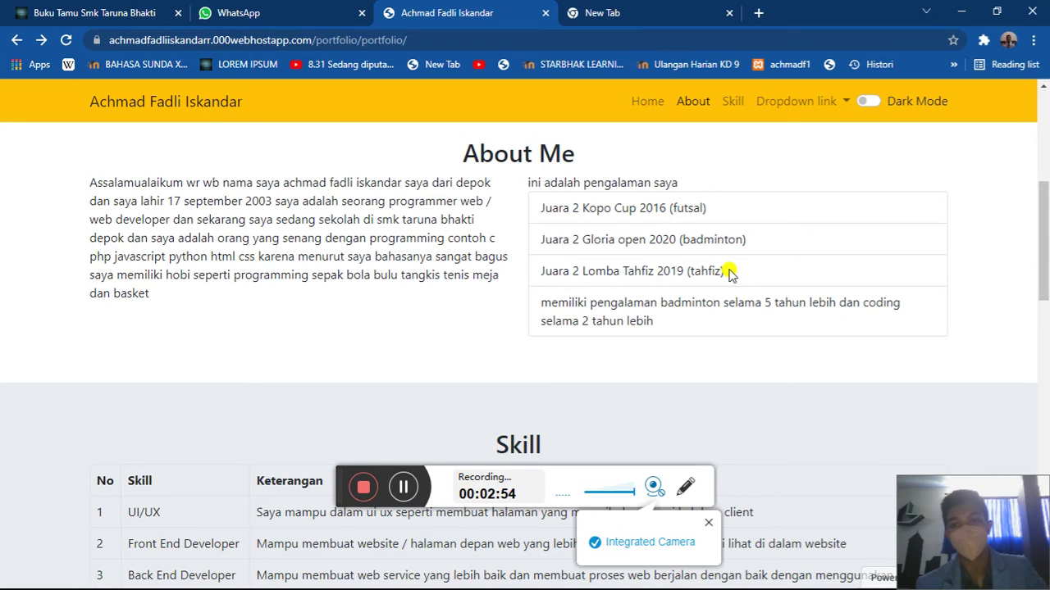
left_click_drag(541, 303, 602, 321)
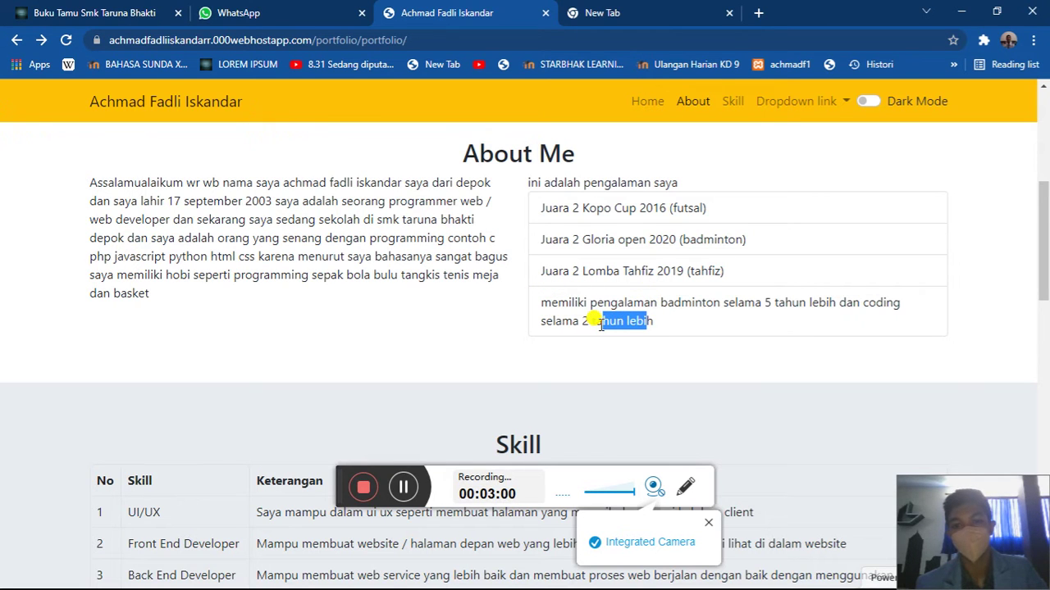
scroll(600, 325, "down", 1)
scroll(601, 325, "down", 3)
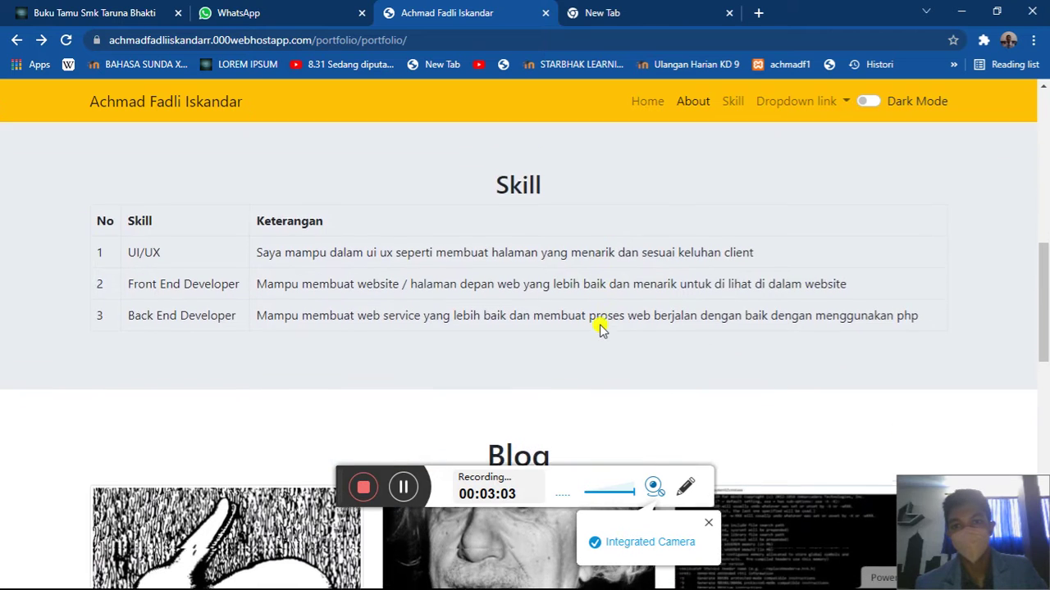
scroll(565, 277, "up", 1)
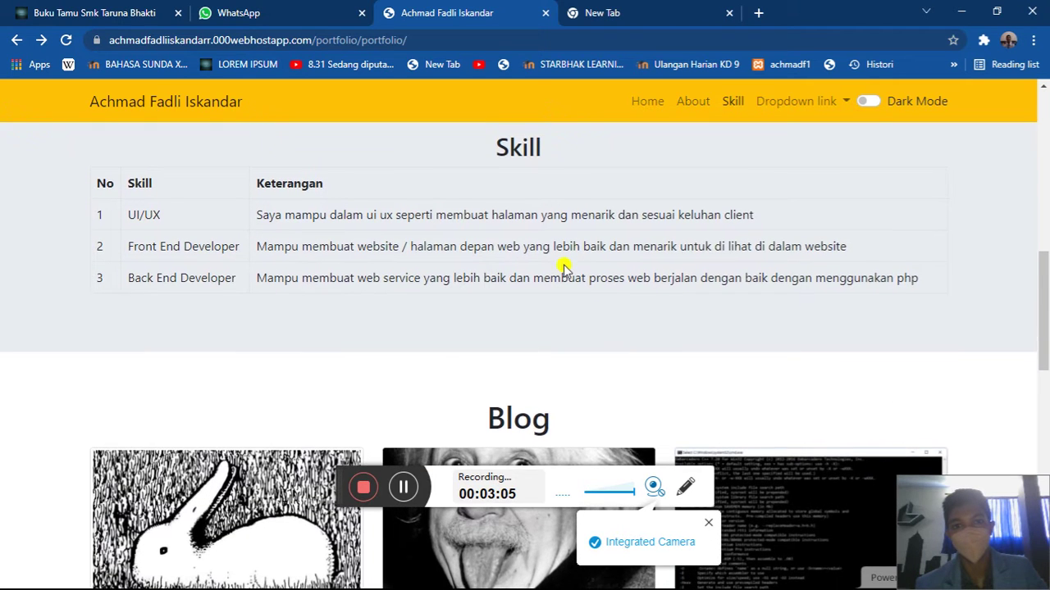
left_click_drag(503, 136, 557, 151)
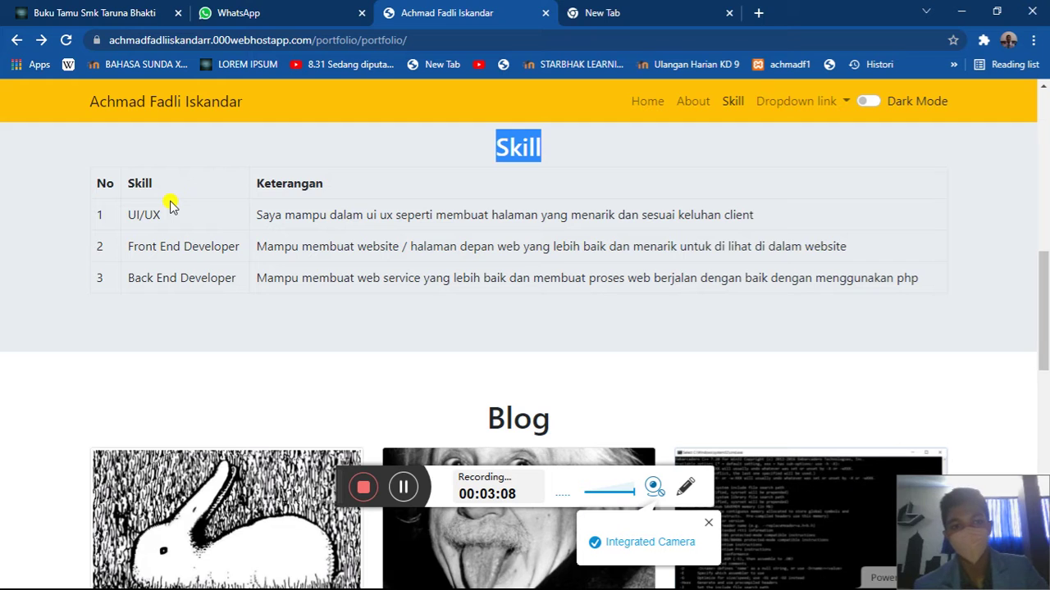
left_click_drag(269, 209, 380, 208)
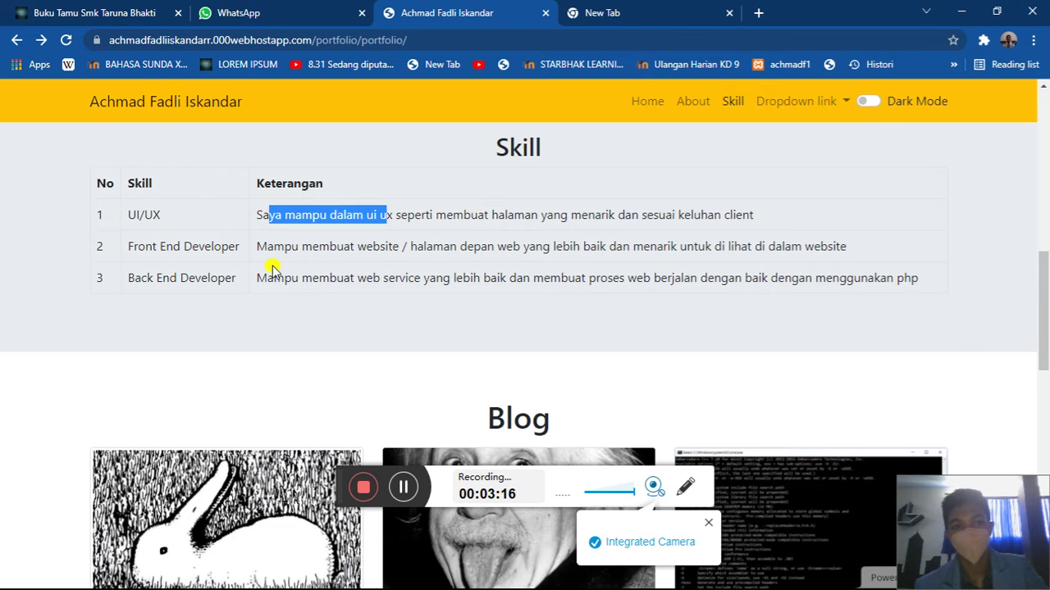
left_click_drag(228, 246, 329, 237)
left_click(333, 238)
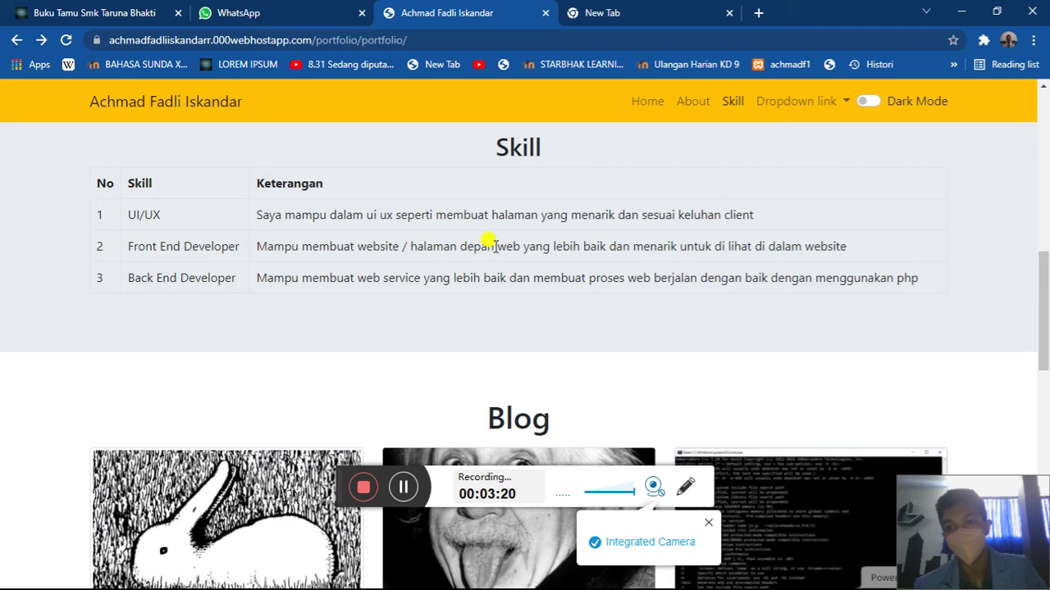
left_click_drag(723, 246, 848, 243)
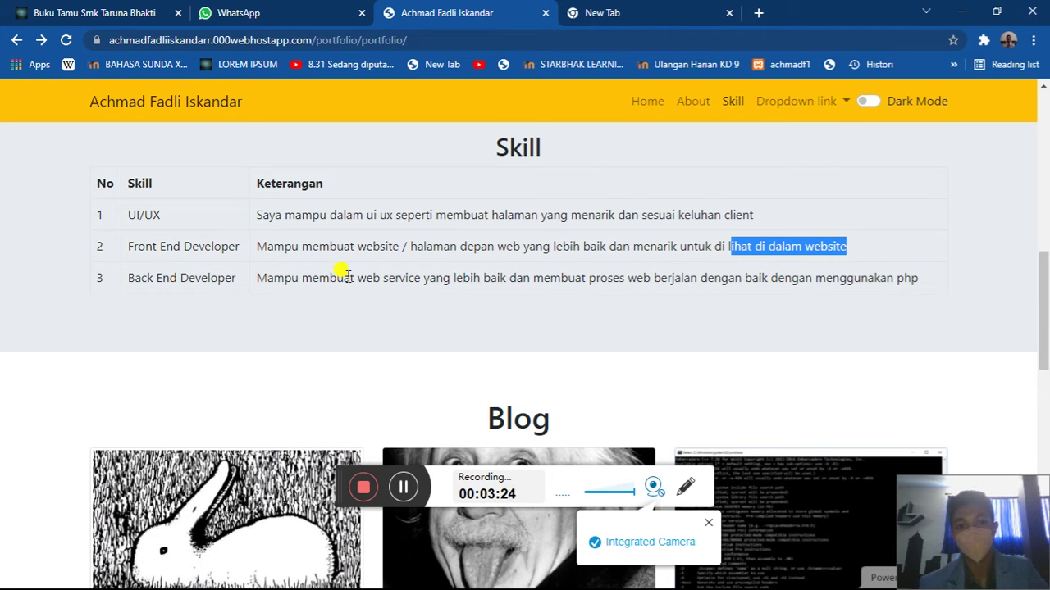
left_click(390, 277)
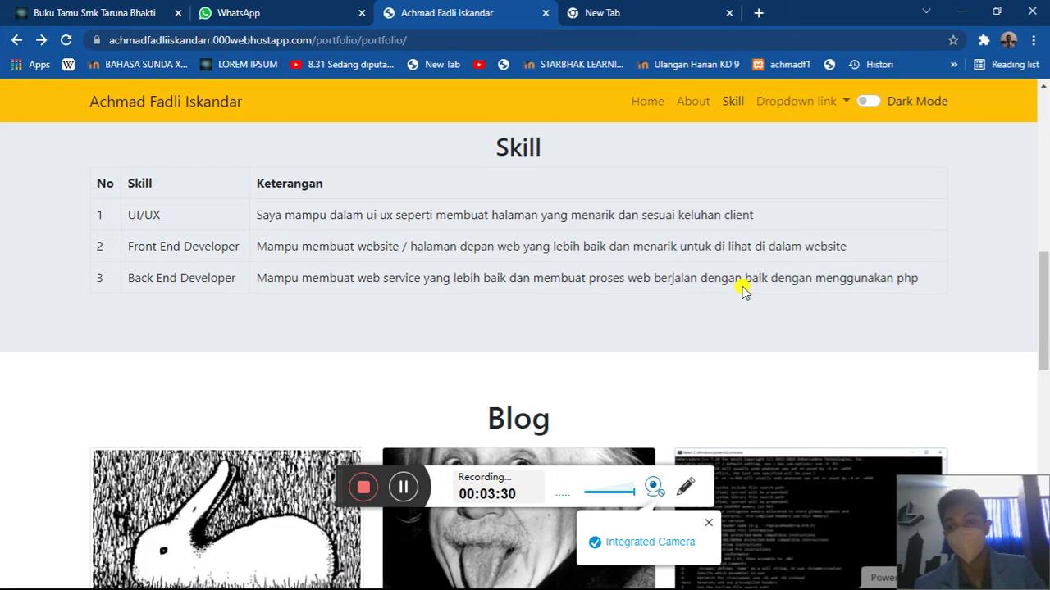
left_click_drag(446, 213, 787, 224)
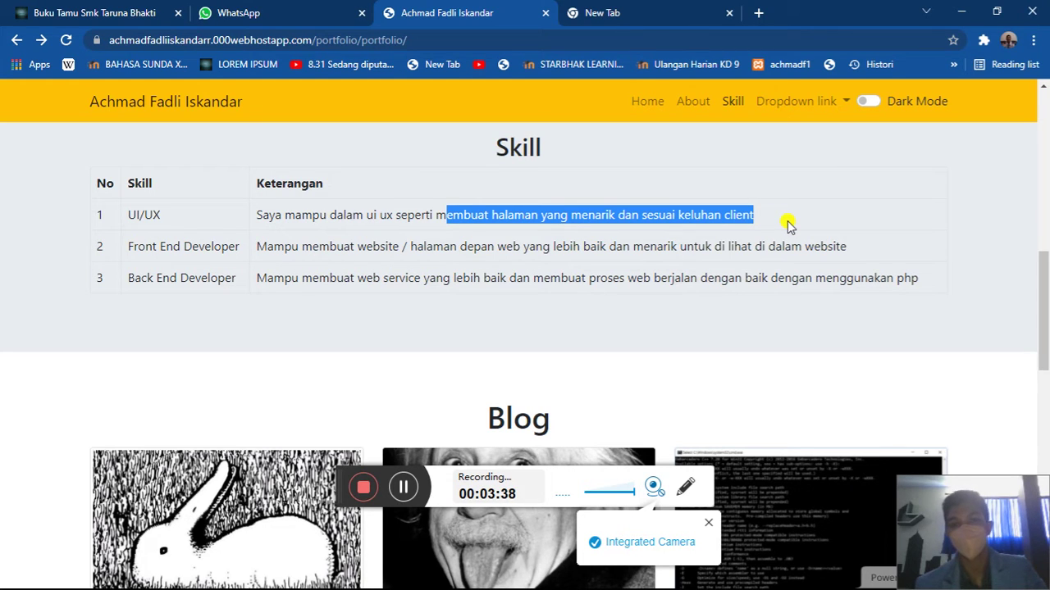
left_click_drag(301, 247, 447, 240)
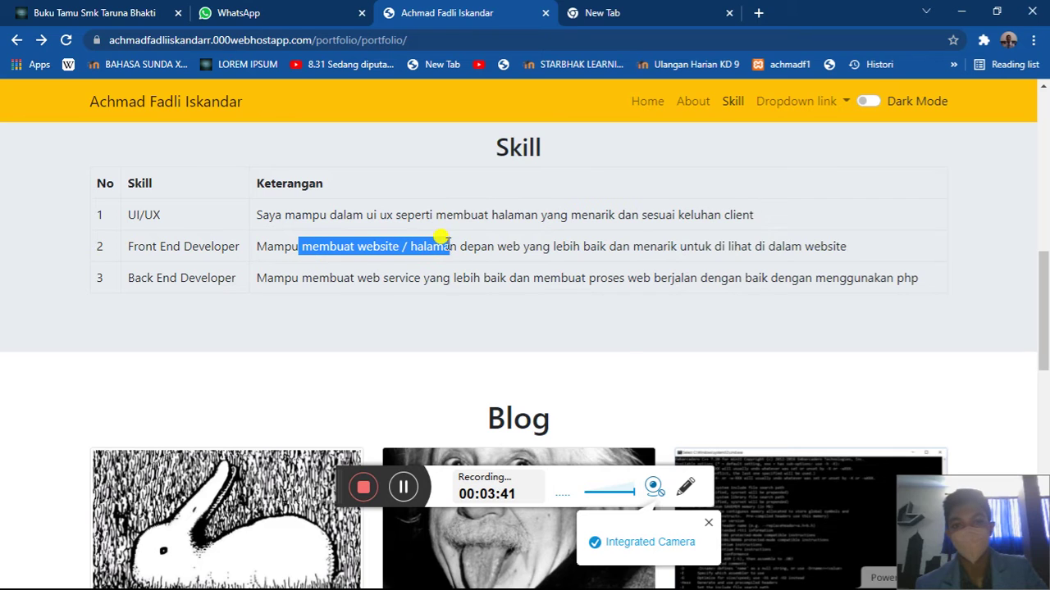
left_click(622, 348)
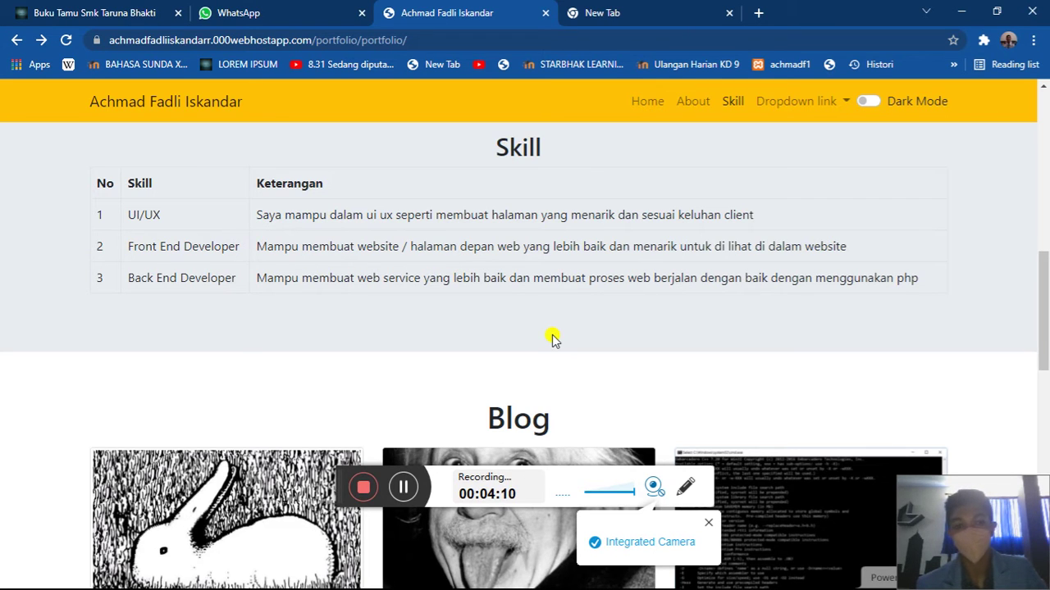
- Scroll to the Blog section and highlight its heading
scroll(552, 328, "down", 3)
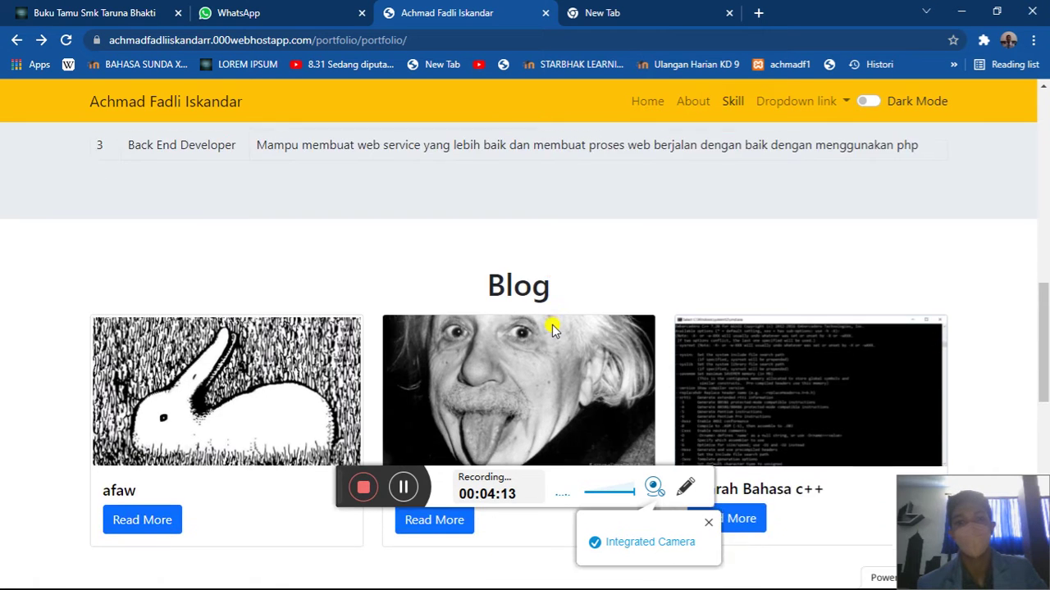
scroll(553, 328, "down", 1)
scroll(553, 328, "up", 1)
left_click_drag(466, 144, 563, 156)
left_click(563, 160)
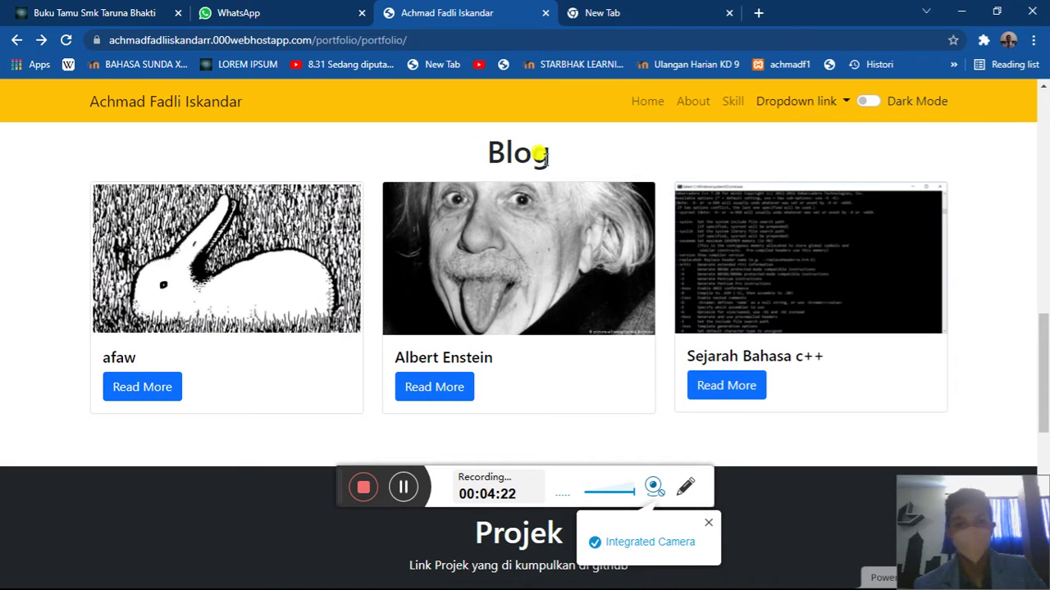
left_click_drag(552, 158, 485, 145)
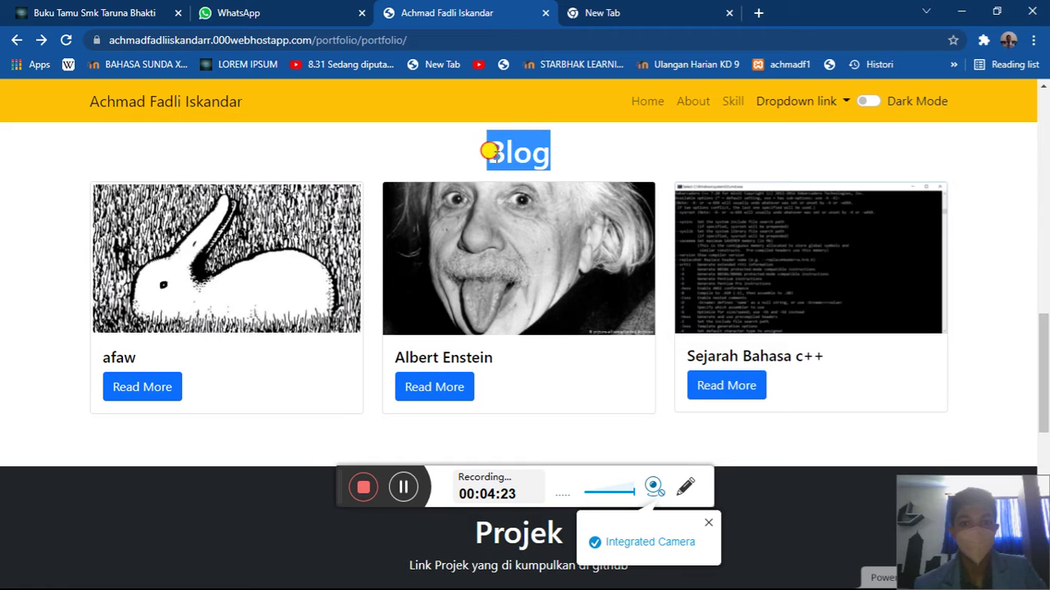
left_click(368, 298)
- Review the Projek section's heading, subtitle, and Laravel Voyager and point of sales project titles
scroll(370, 302, "down", 1)
scroll(369, 300, "down", 4)
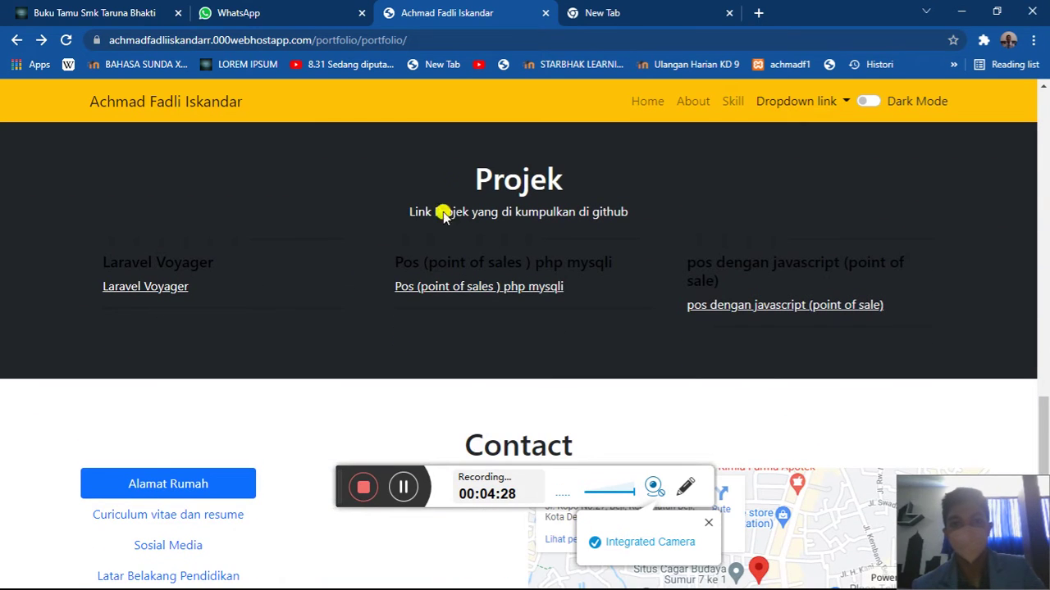
left_click_drag(457, 187, 571, 182)
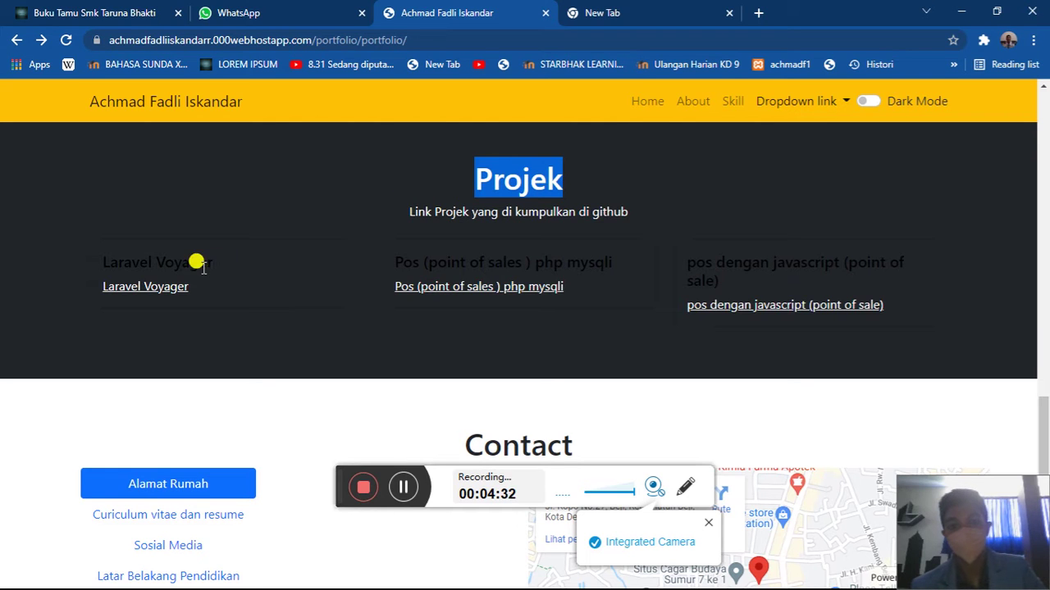
left_click(109, 259)
left_click_drag(109, 259, 214, 262)
left_click_drag(395, 262, 663, 260)
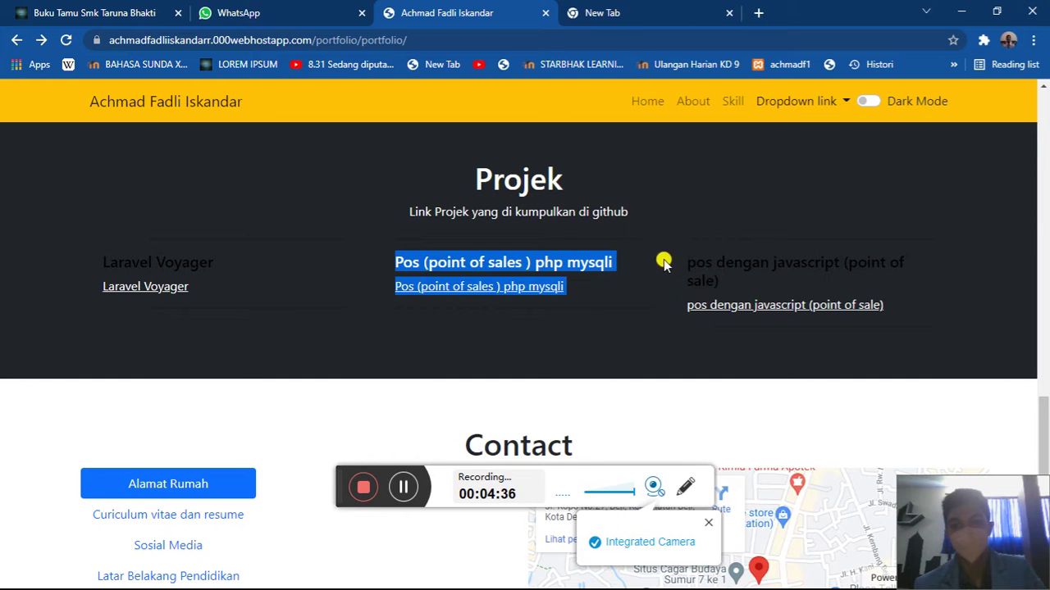
left_click(719, 259)
scroll(719, 260, "down", 1)
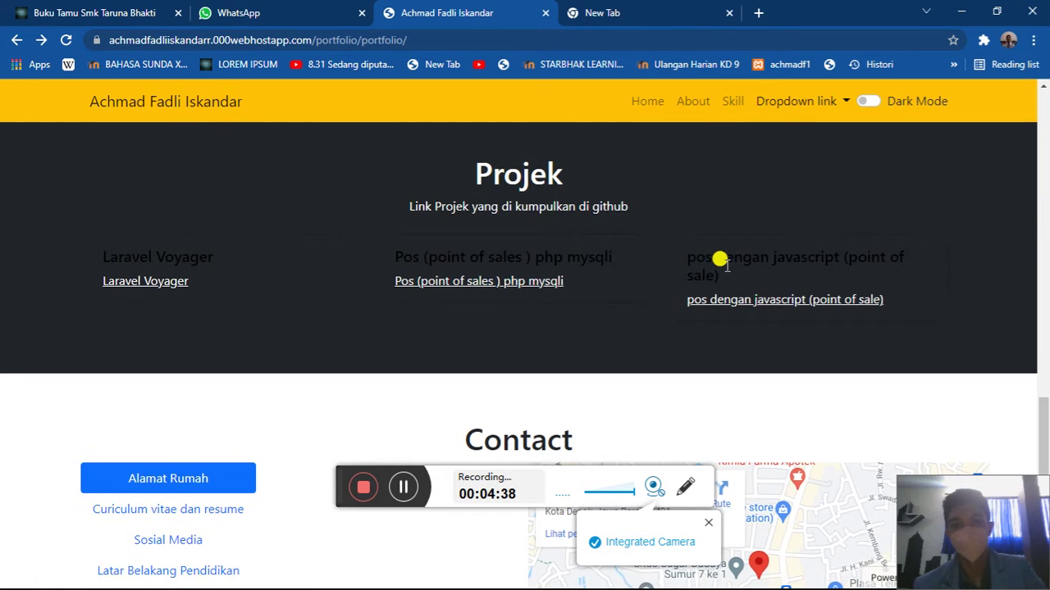
left_click_drag(630, 186, 587, 177)
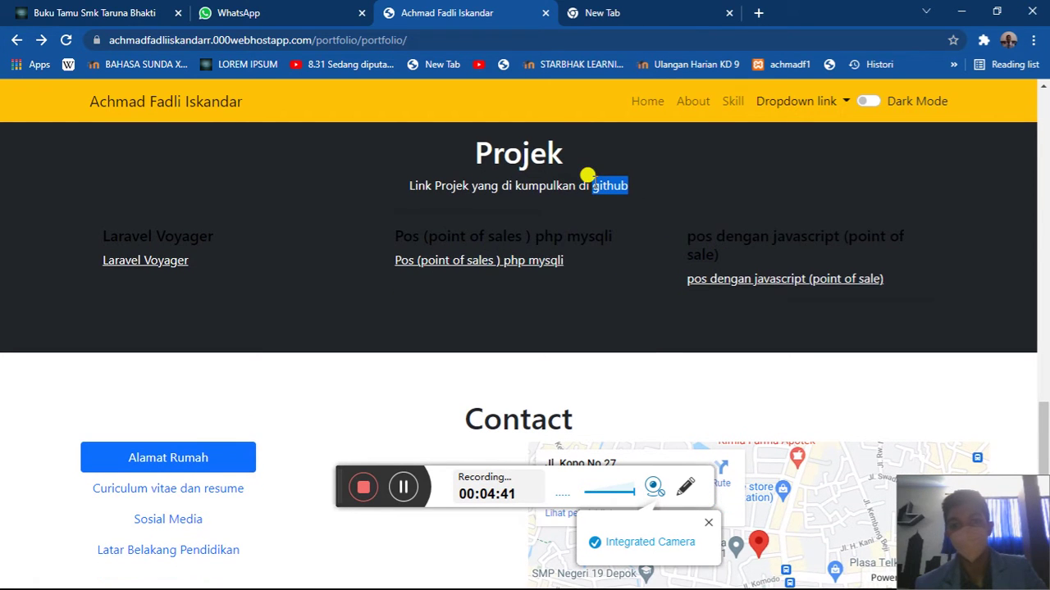
left_click_drag(529, 186, 642, 195)
- Scroll to Contact, close the Laravel Indonesia notification, and highlight the home address under the map
left_click(642, 194)
scroll(642, 194, "down", 3)
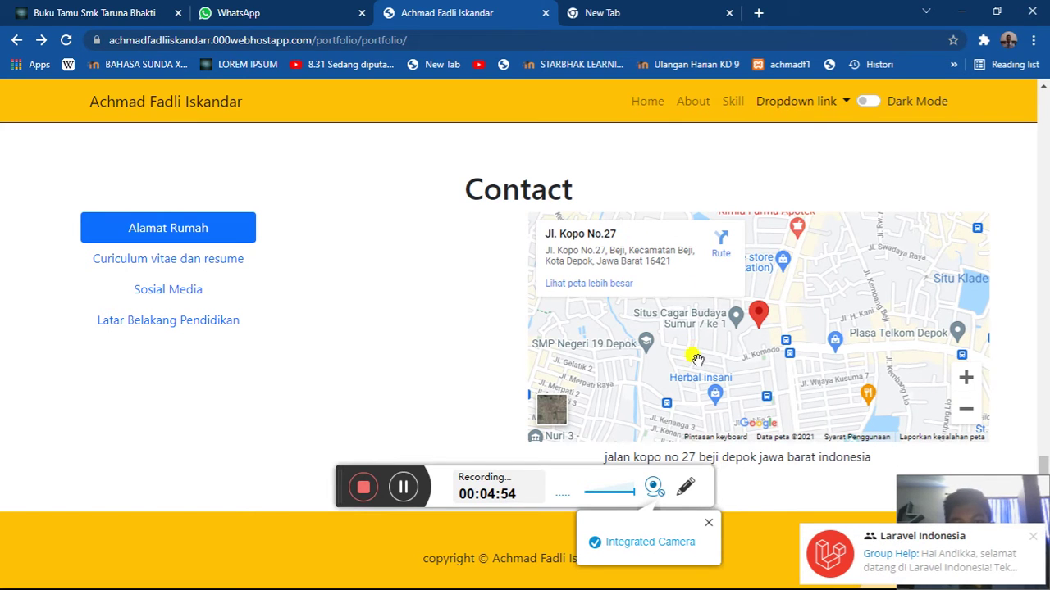
left_click(1032, 543)
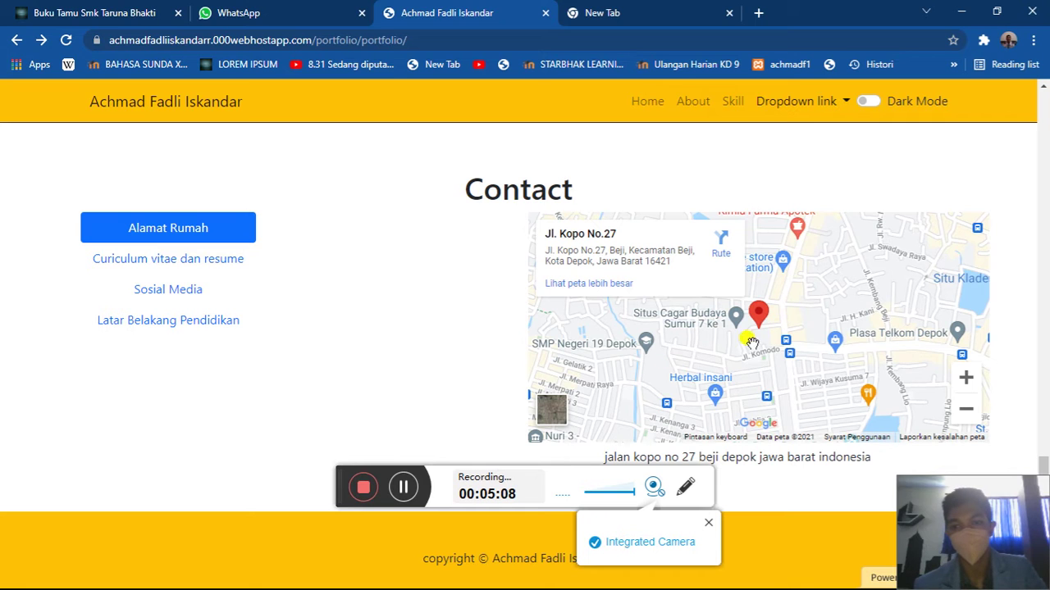
mouse_move(793, 457)
left_mouse_down()
mouse_move(844, 456)
mouse_move(803, 457)
left_mouse_up()
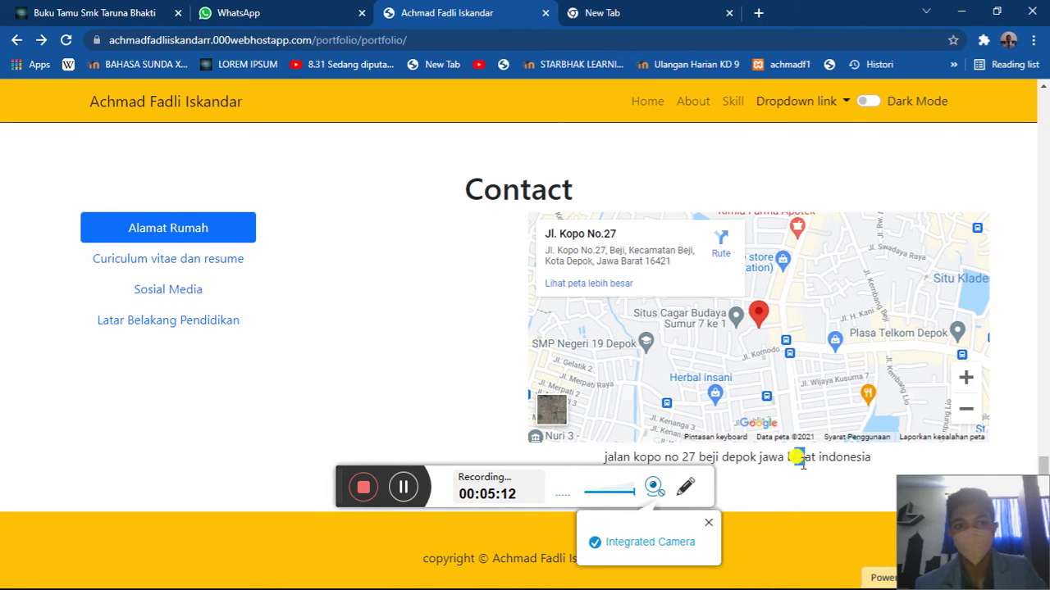
- View the Curiculum vitae PDF from the CV pill, close it, then show the Sosial Media links
left_click(217, 264)
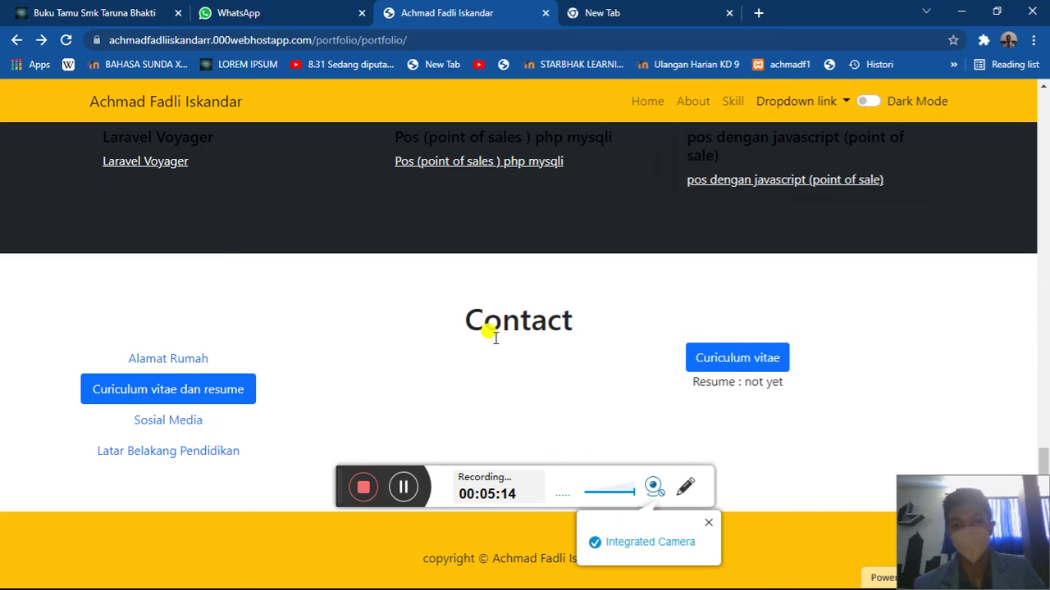
left_click_drag(697, 382, 787, 391)
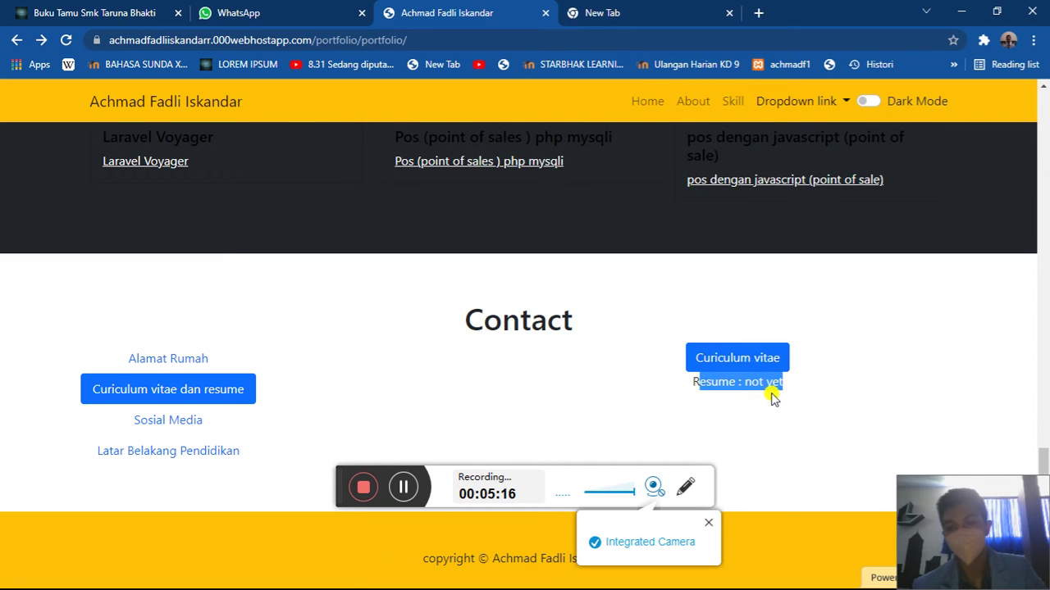
left_click(737, 360)
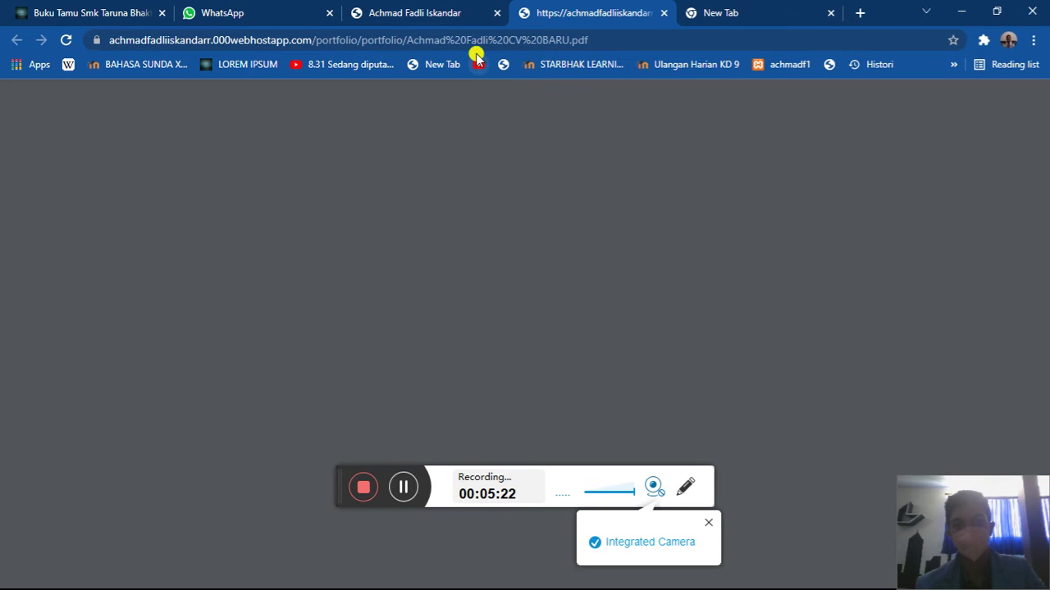
scroll(510, 216, "down", 5)
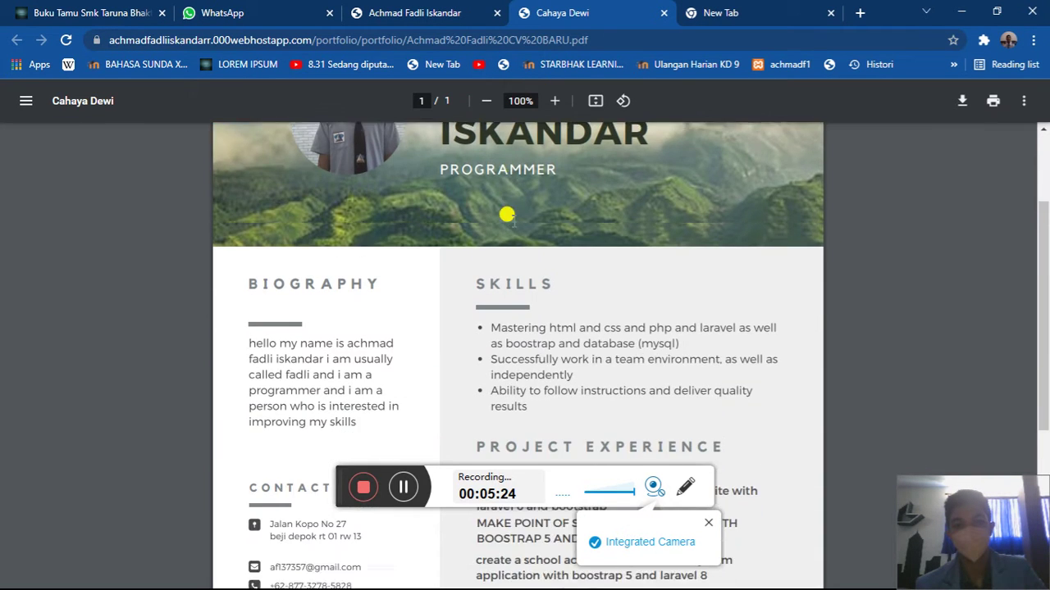
scroll(510, 216, "down", 1)
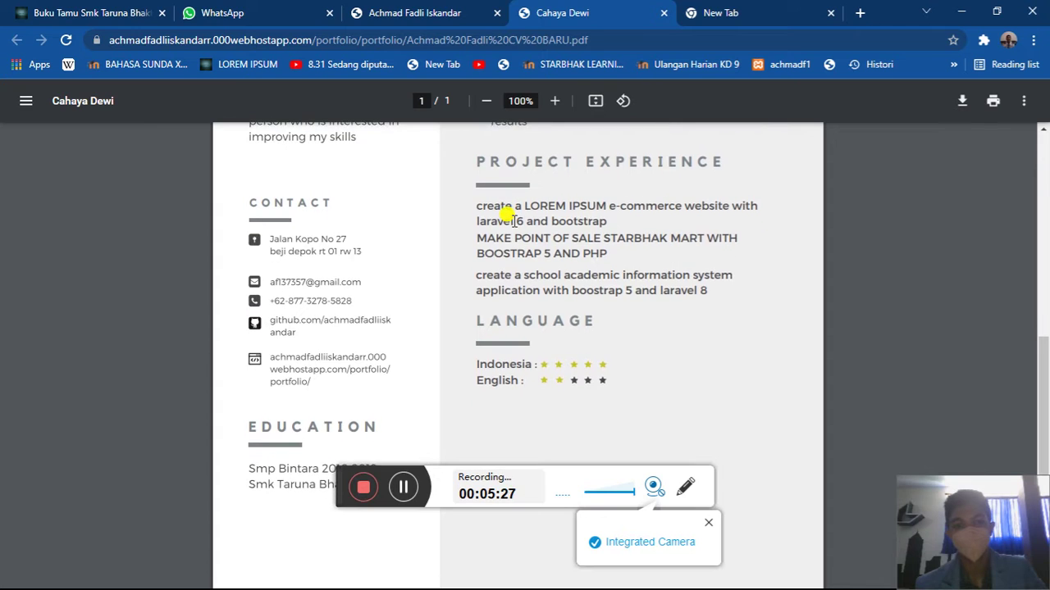
left_click(663, 13)
left_click(243, 423)
scroll(562, 384, "down", 1)
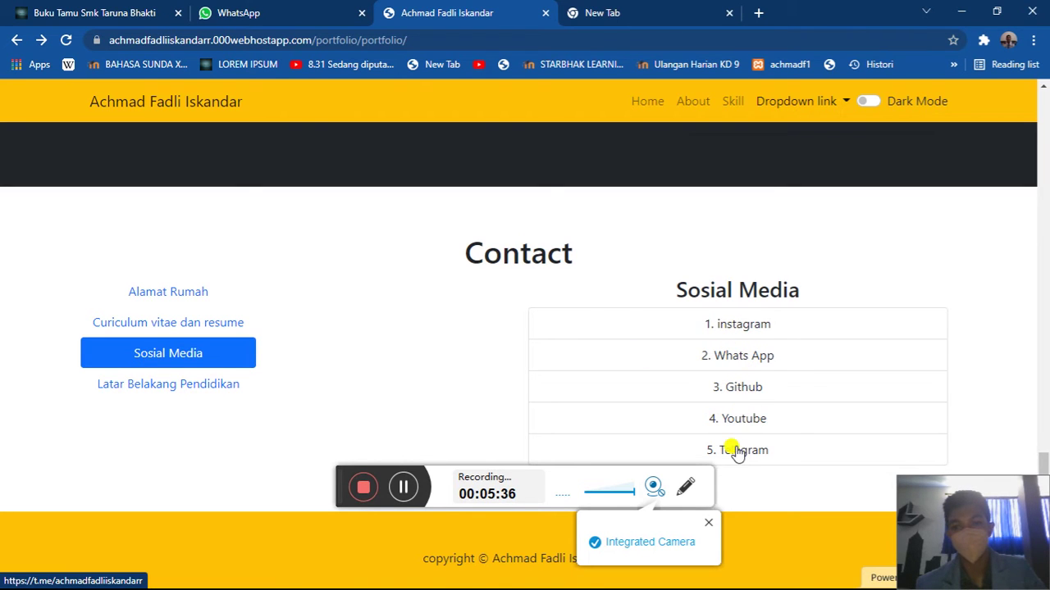
left_click(751, 332)
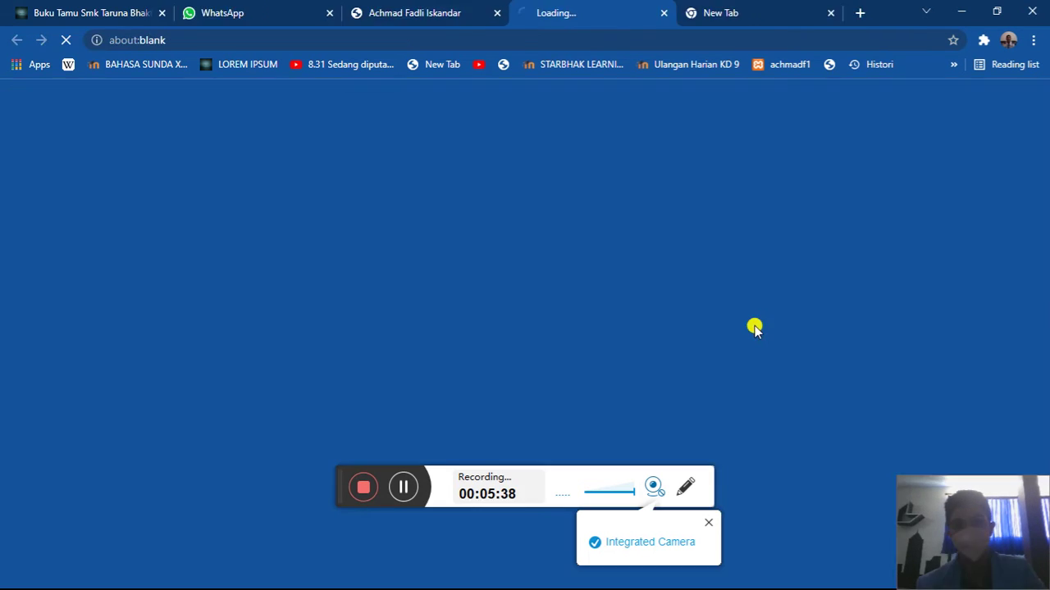
left_click(397, 7)
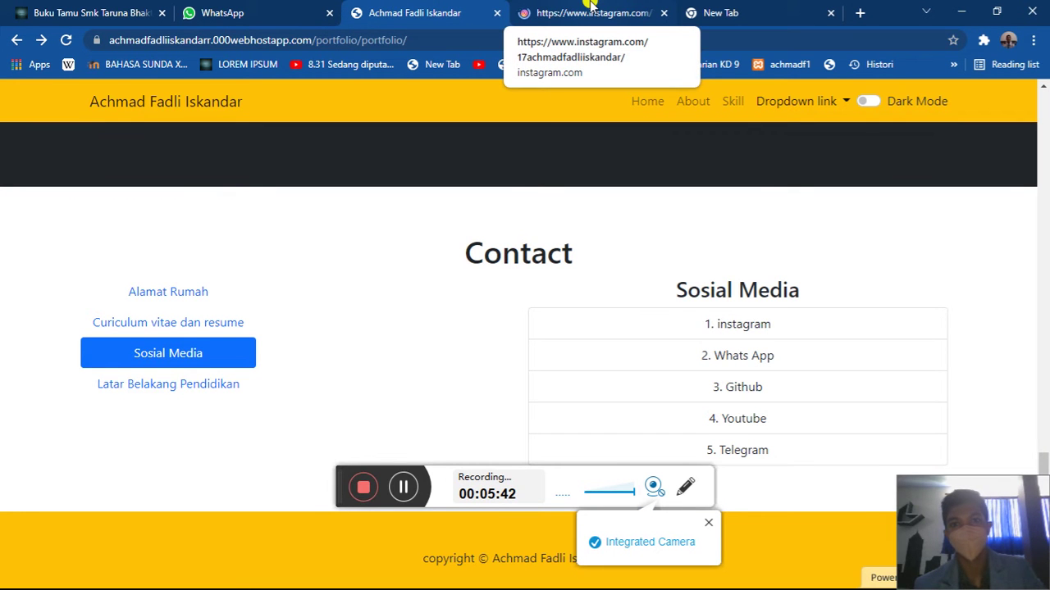
left_click(590, 7)
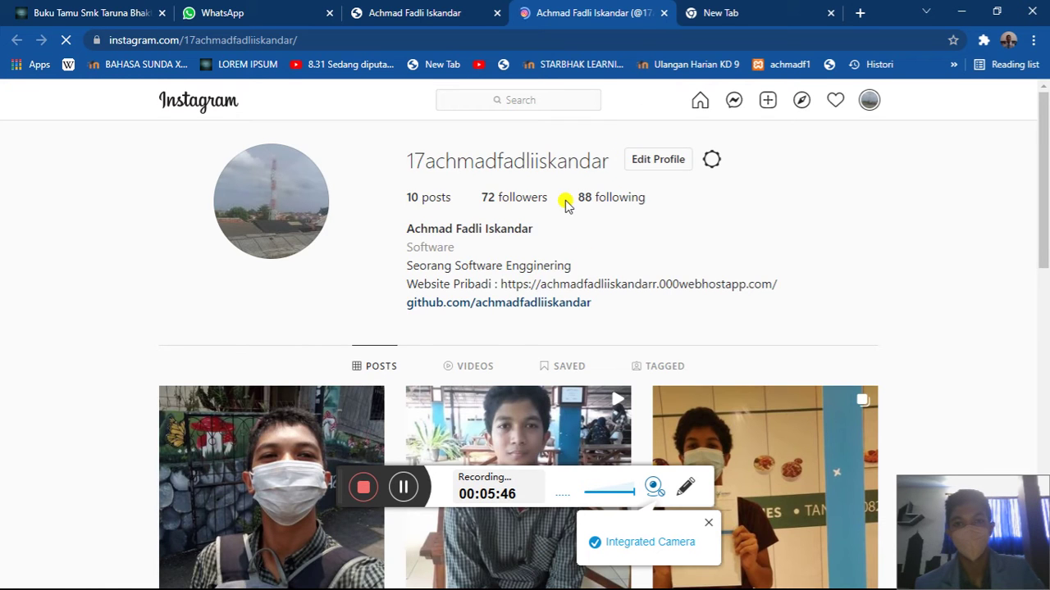
scroll(562, 204, "down", 2)
scroll(562, 204, "up", 2)
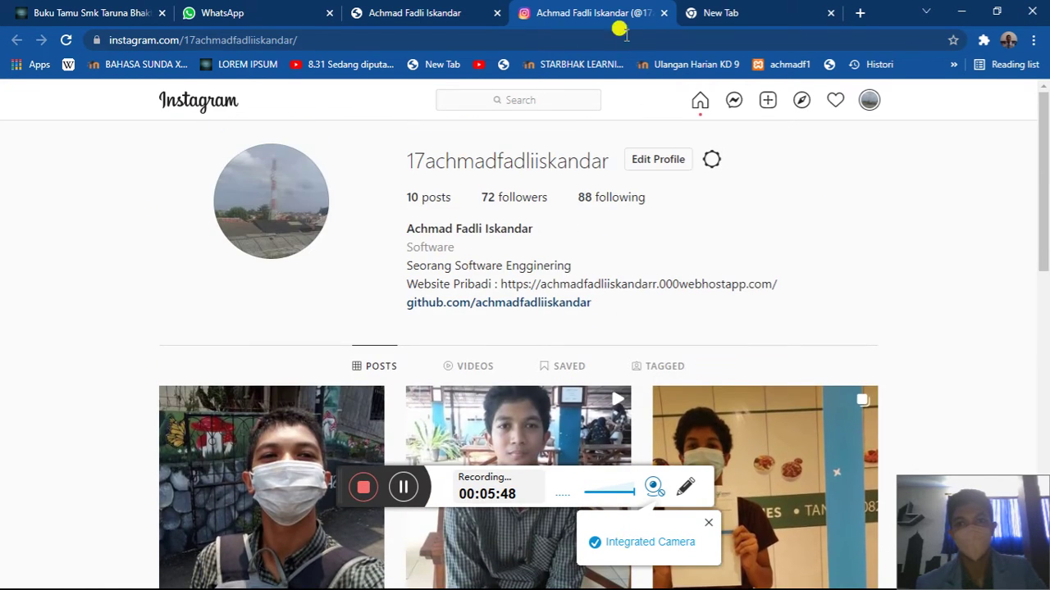
left_click(661, 14)
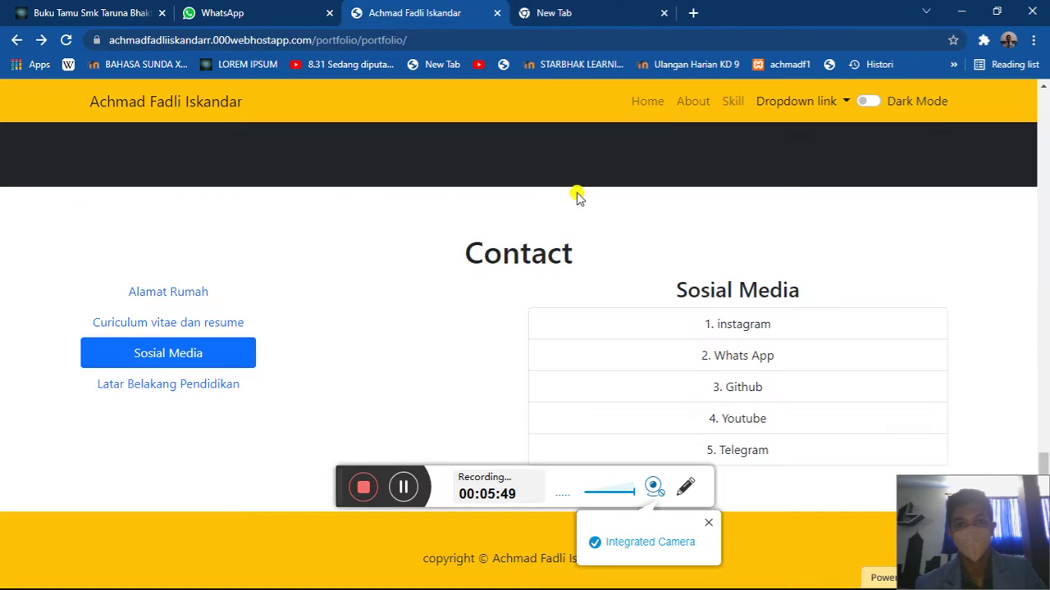
- Browse the education background school cards, then switch back to the Alamat Rumah map and scroll up
left_click(209, 384)
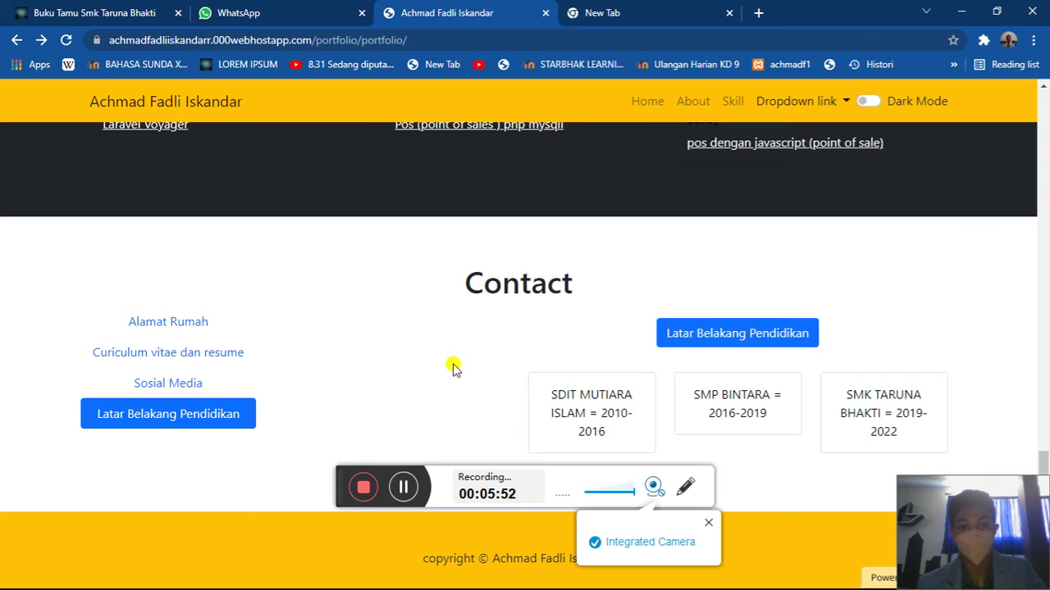
left_click(682, 336)
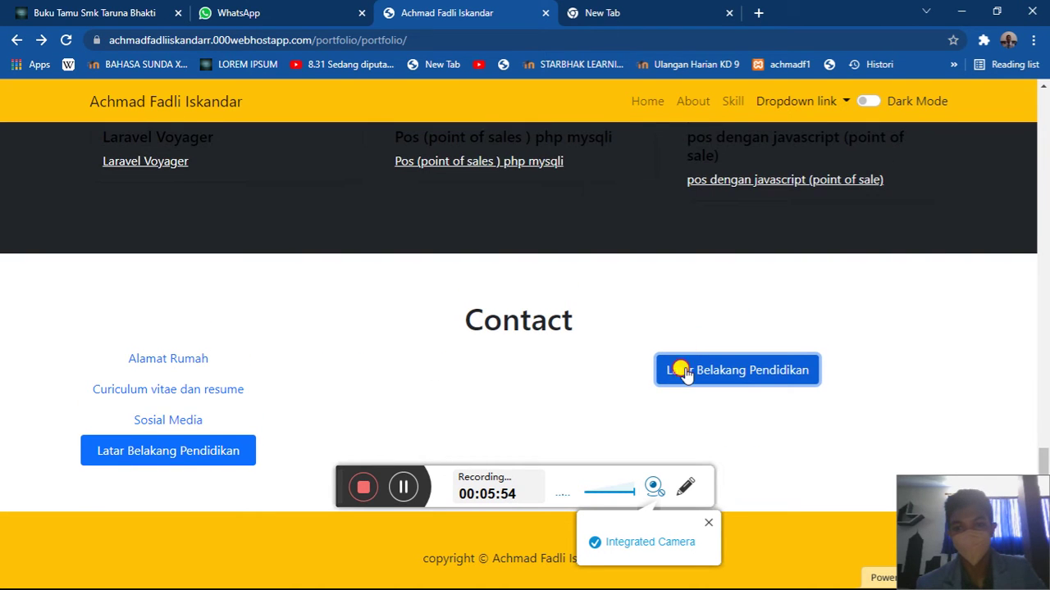
left_click(684, 370)
left_click(593, 369)
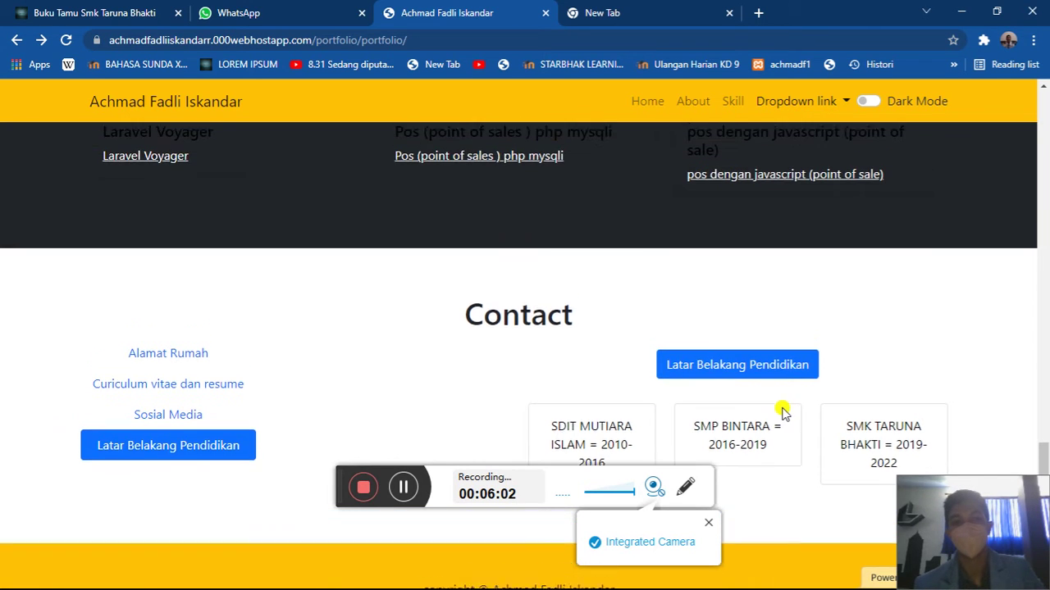
left_click(211, 324)
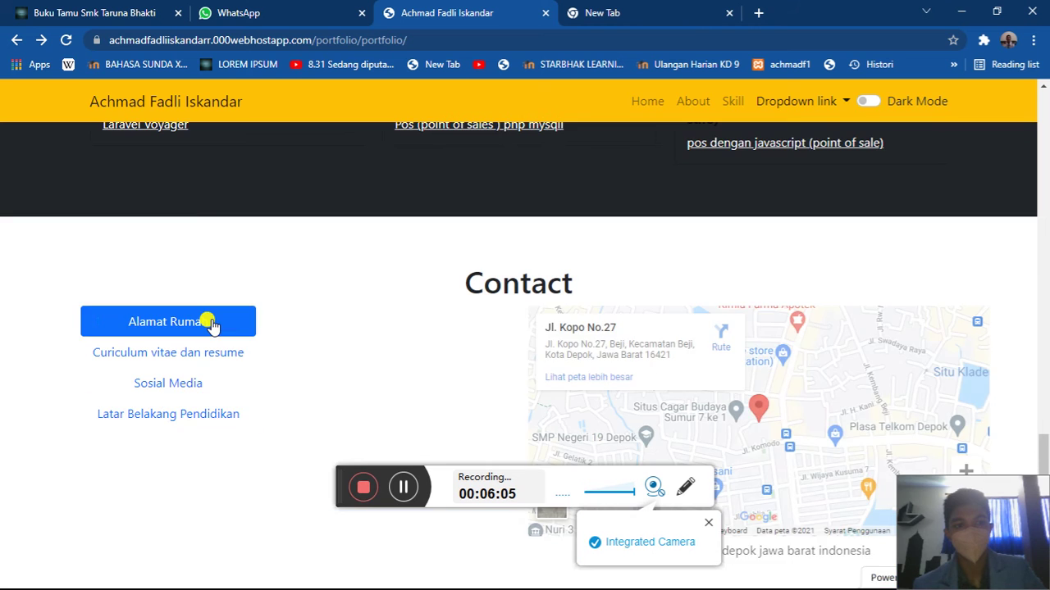
scroll(206, 321, "up", 15)
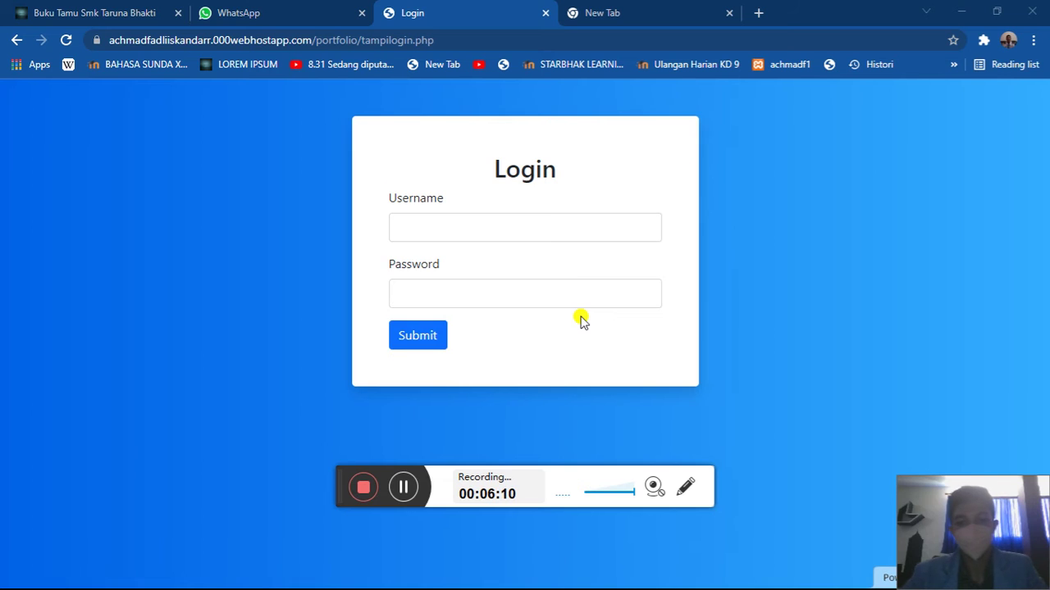
- Enter the admin username and password on the Login page and submit
left_click(513, 223)
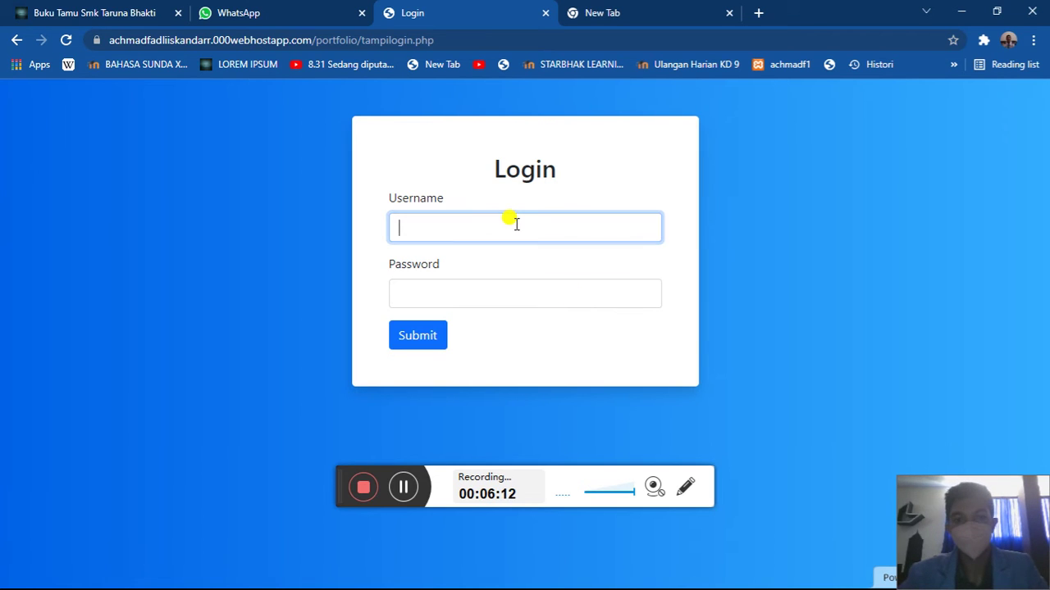
type("FAd")
key("BackSpace")
key("BackSpace")
key("BackSpace")
left_click(439, 297)
type("12")
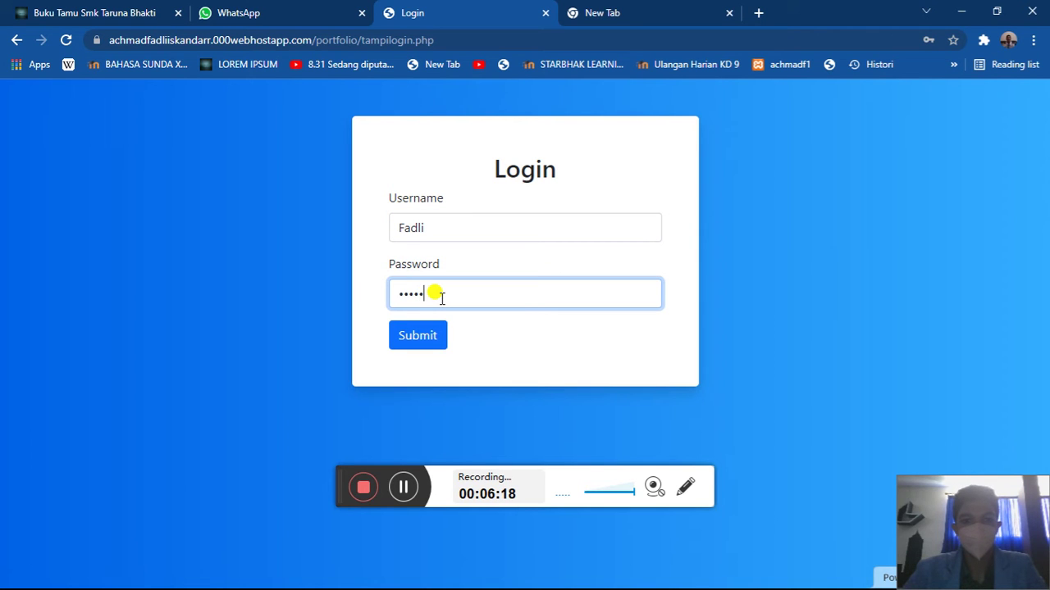
key("Return")
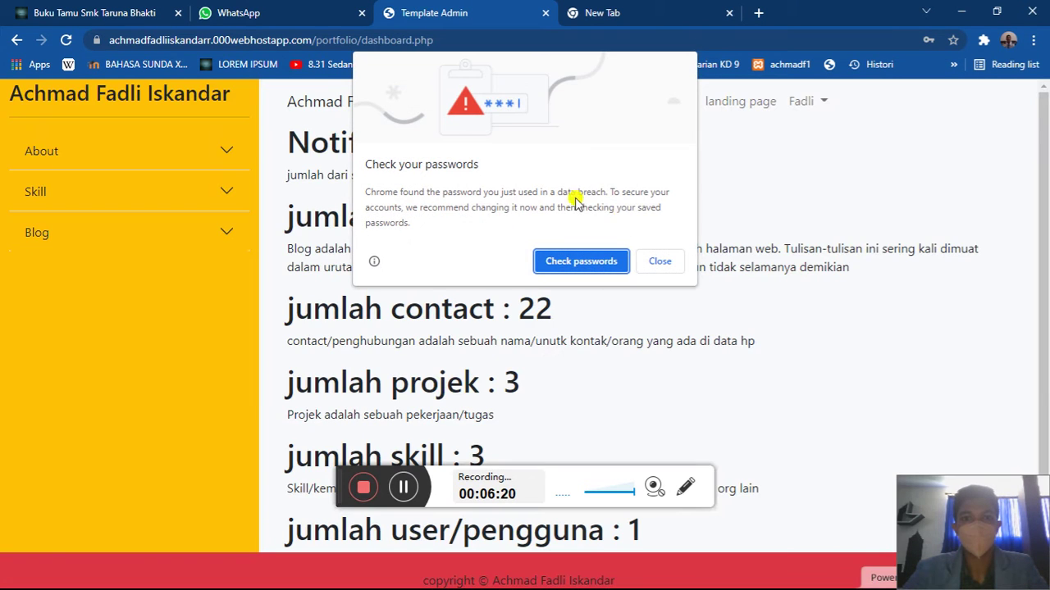
- Dismiss Chrome's password breach warning and the Save password prompt
left_click(642, 258)
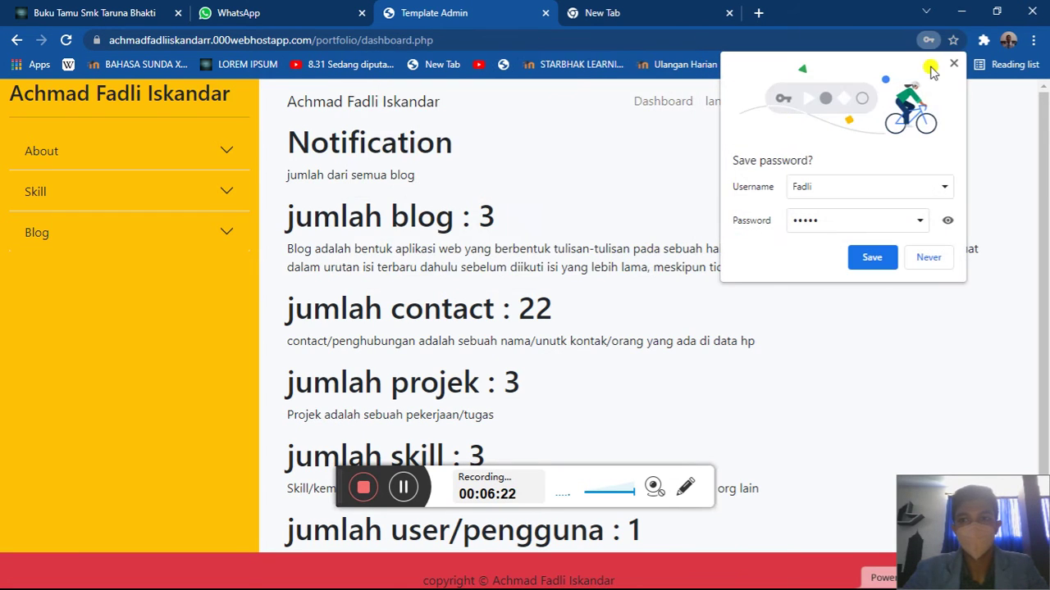
left_click(956, 64)
scroll(749, 192, "down", 1)
scroll(750, 192, "up", 1)
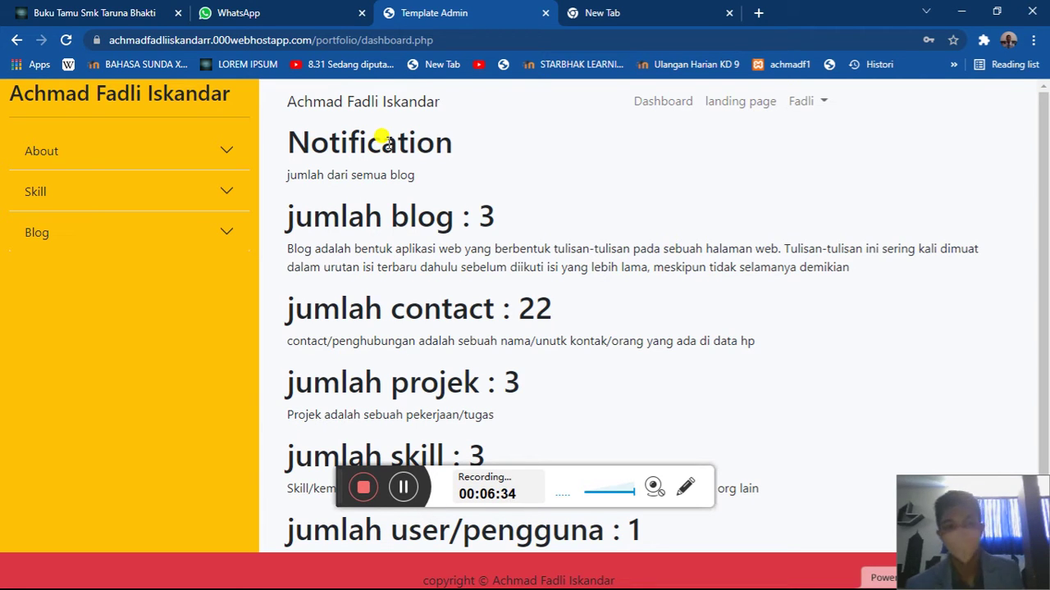
- Highlight the dashboard's blog count of 3
scroll(382, 139, "down", 1)
scroll(377, 136, "up", 1)
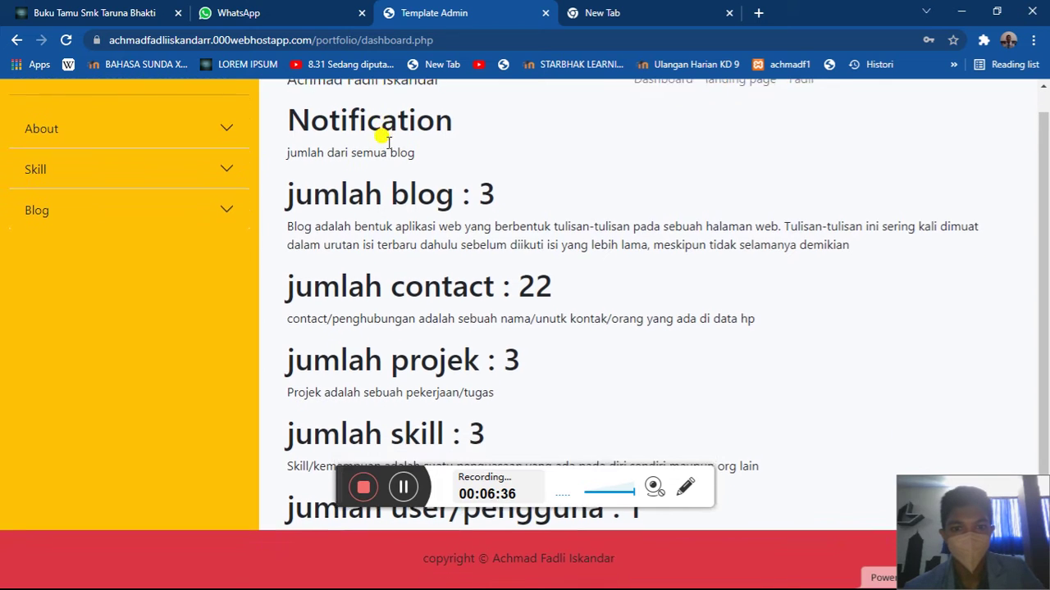
left_click_drag(509, 303, 462, 197)
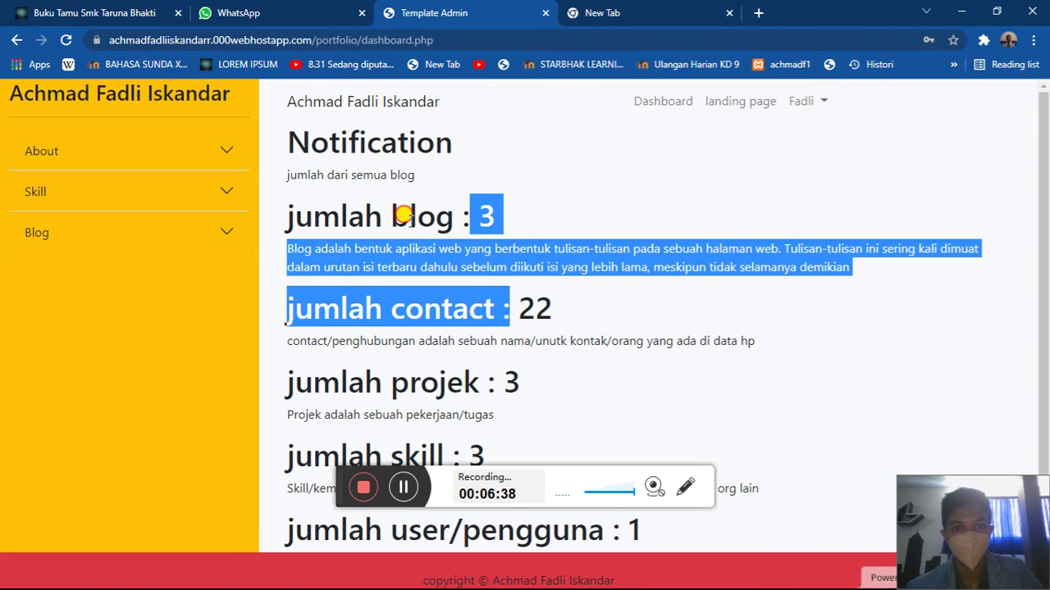
left_click(483, 213)
left_click_drag(484, 216, 515, 222)
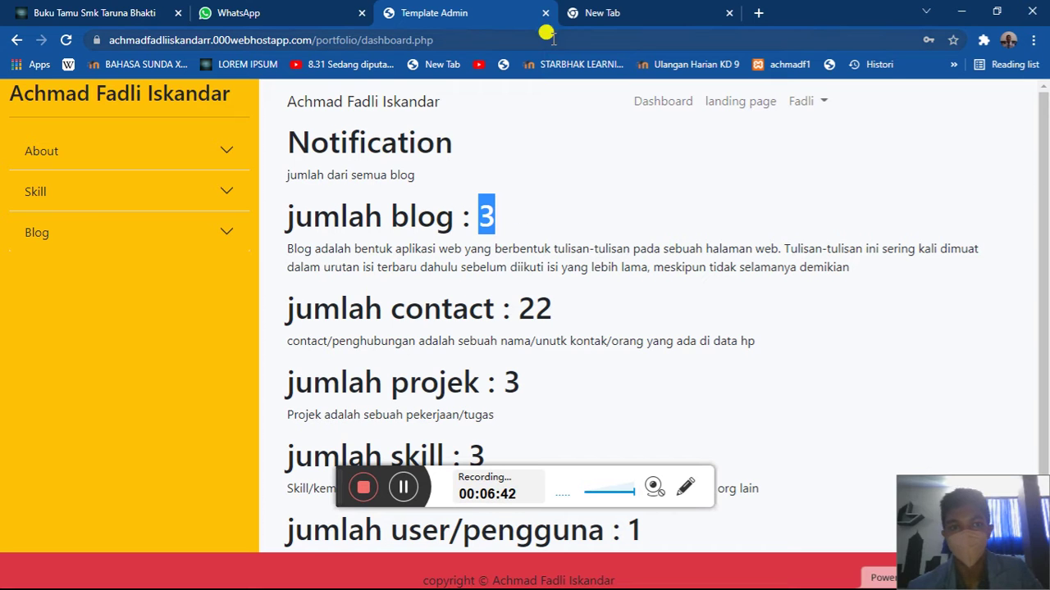
- Load the public portfolio site in the empty new tab from the address-bar suggestion
left_click(640, 8)
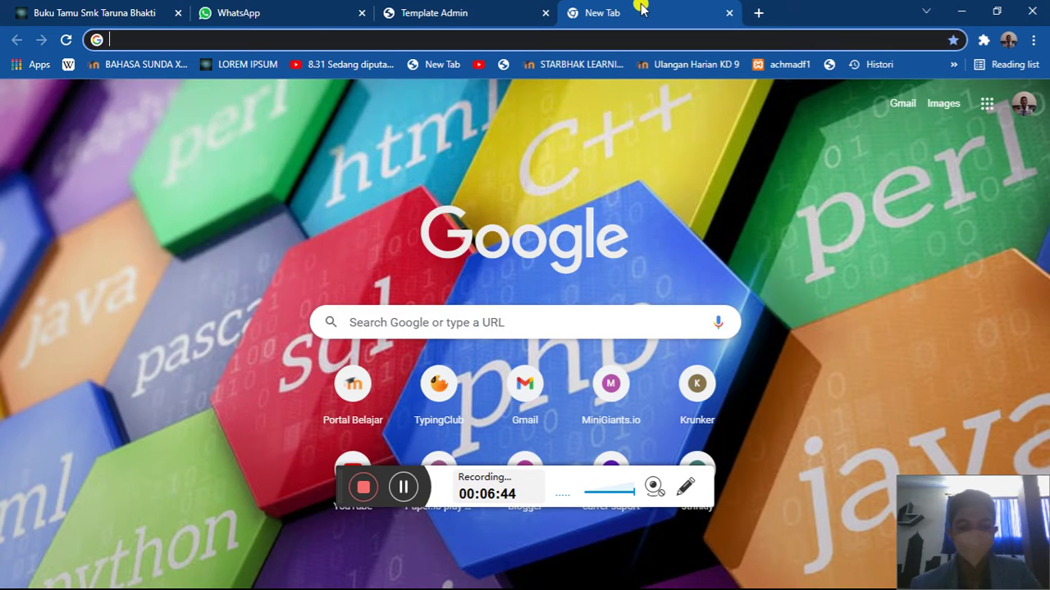
type("a")
left_click(537, 200)
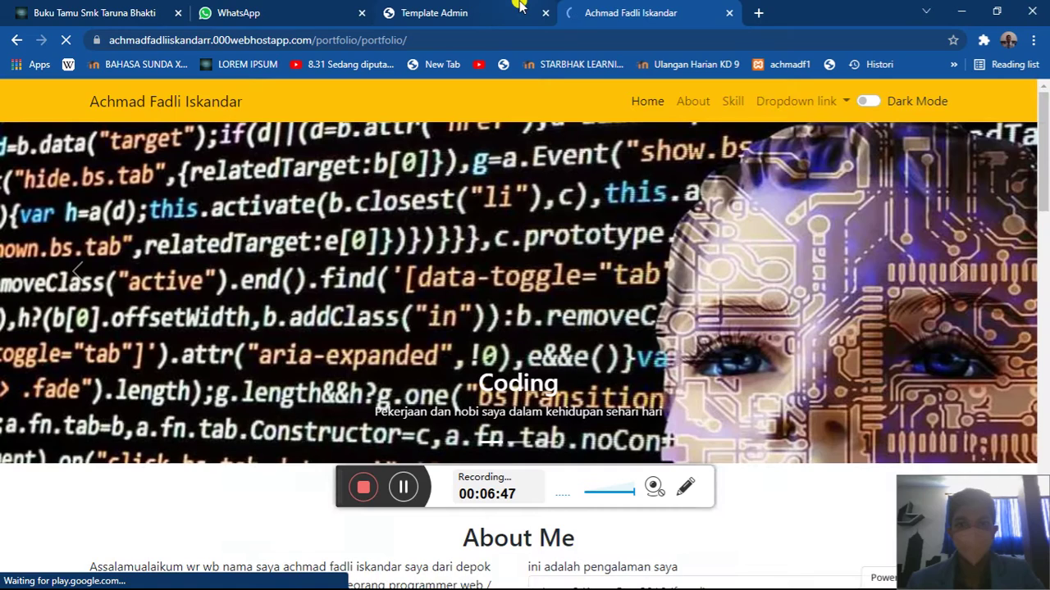
- Compare the portfolio page with the admin dashboard, highlighting its contact count of 22
left_click(520, 7)
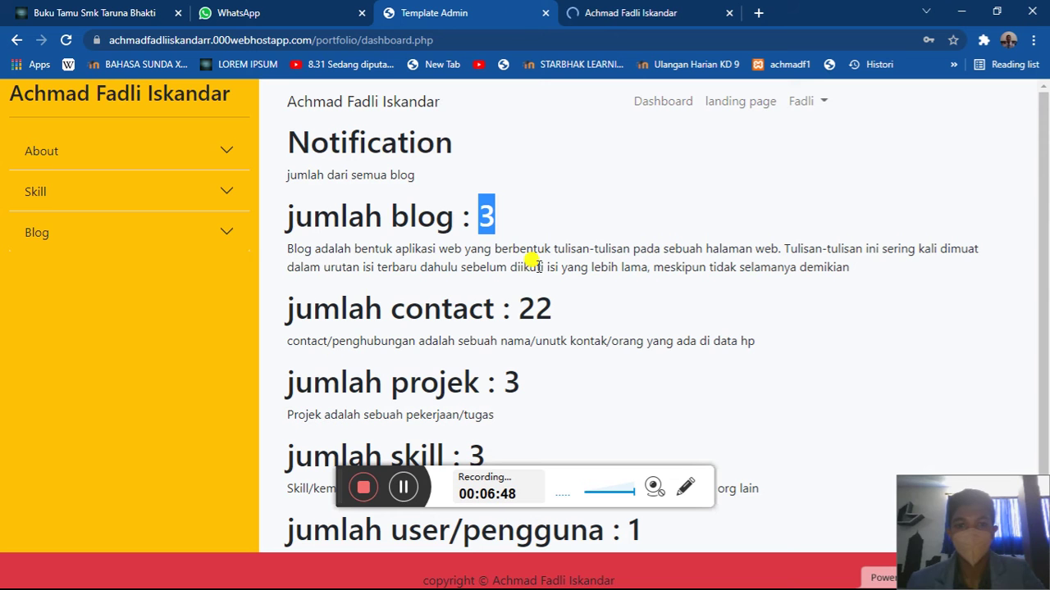
left_click(637, 7)
scroll(598, 379, "down", 5)
scroll(616, 361, "up", 1)
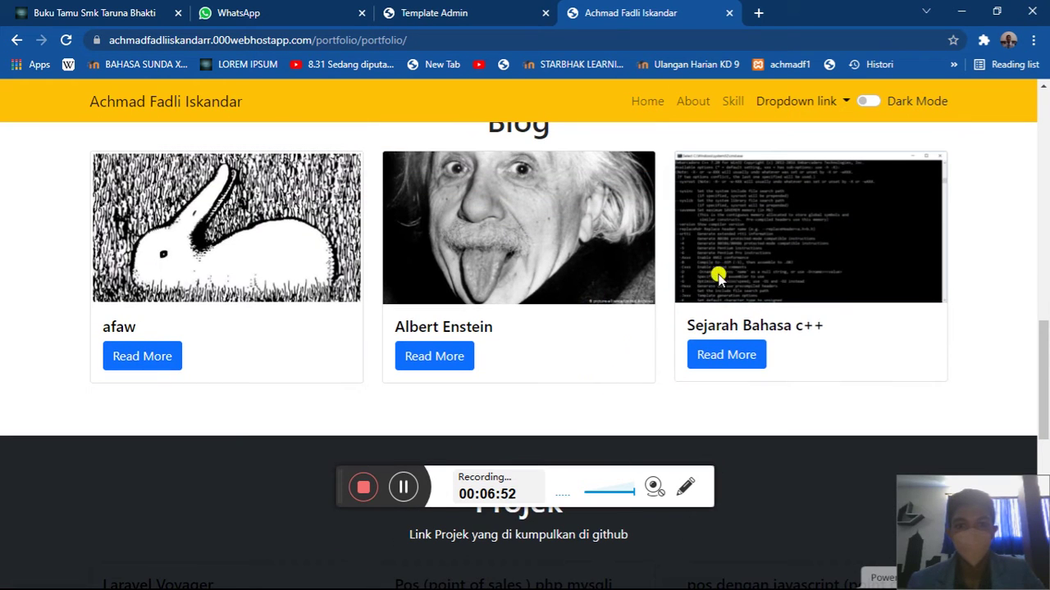
left_click(511, 11)
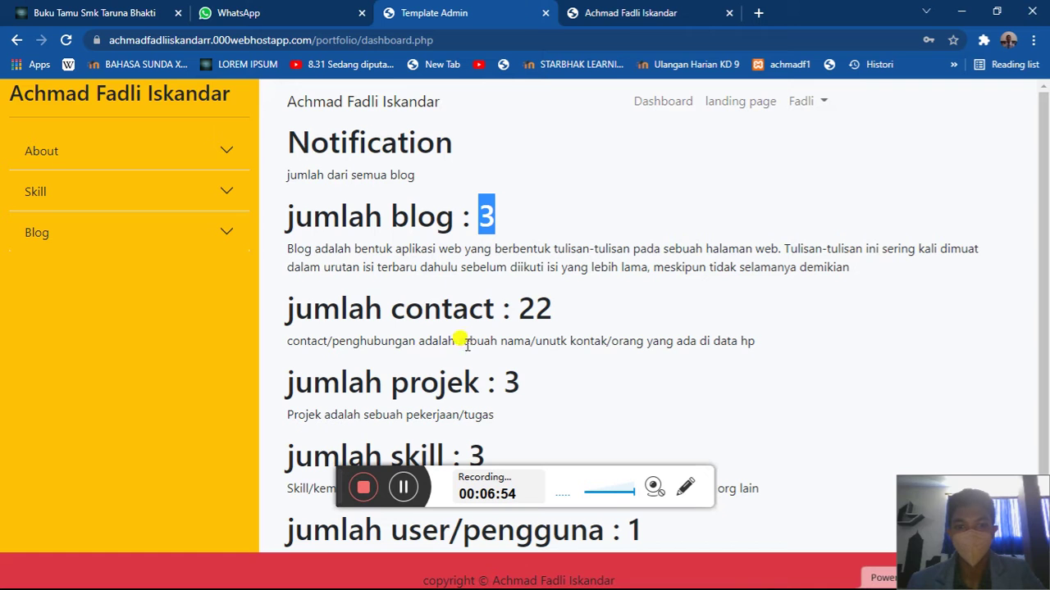
left_click_drag(534, 305, 561, 301)
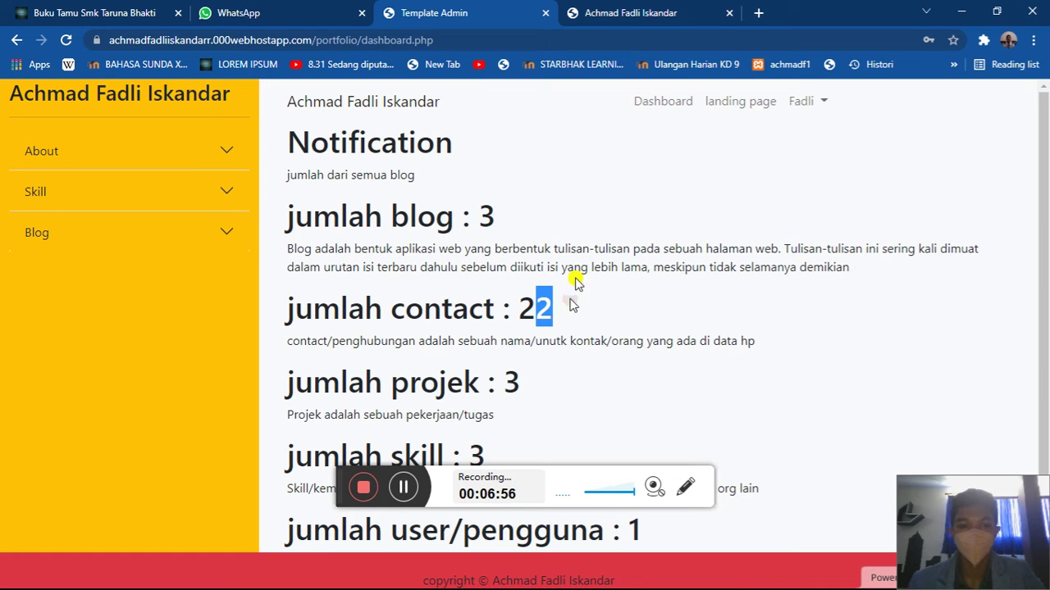
- Cross-check the portfolio's sections against the dashboard's 3 blogs, 3 projects and 3 skills
left_click(638, 8)
scroll(621, 279, "down", 4)
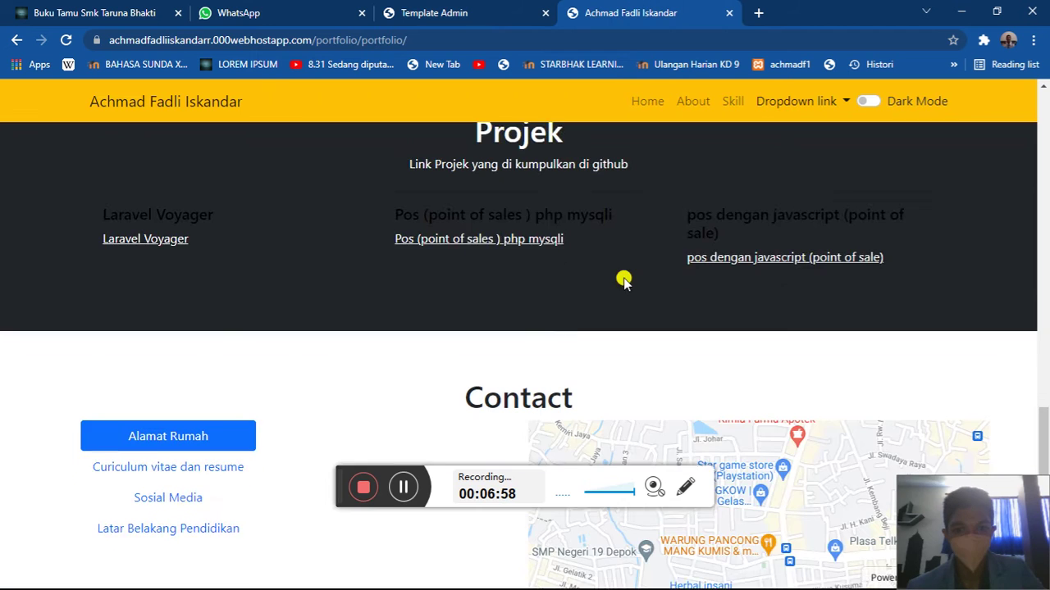
left_click(430, 10)
scroll(439, 320, "down", 1)
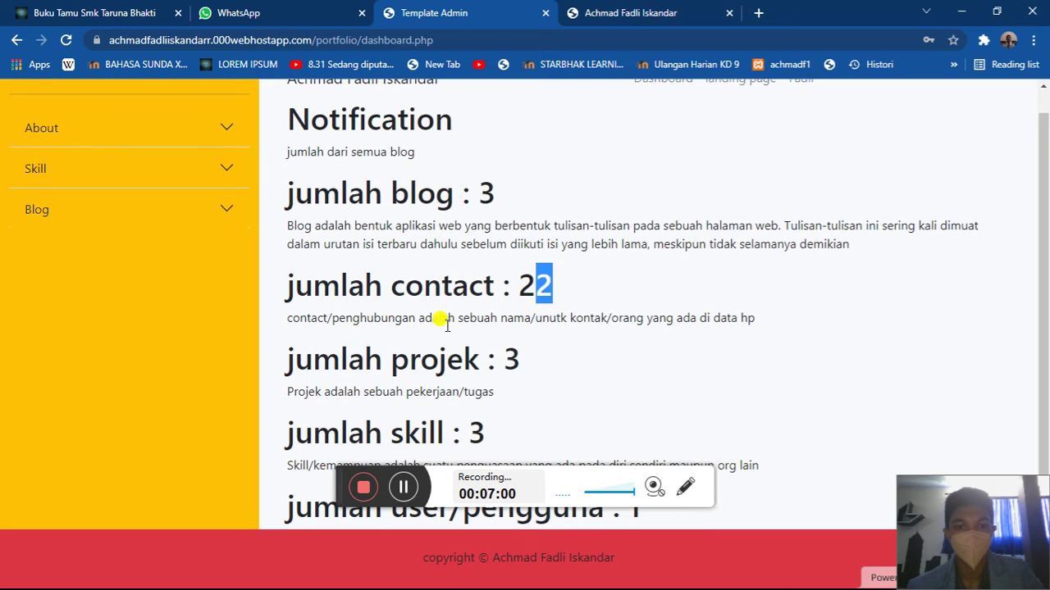
key("ctrl+Tab")
scroll(579, 325, "up", 8)
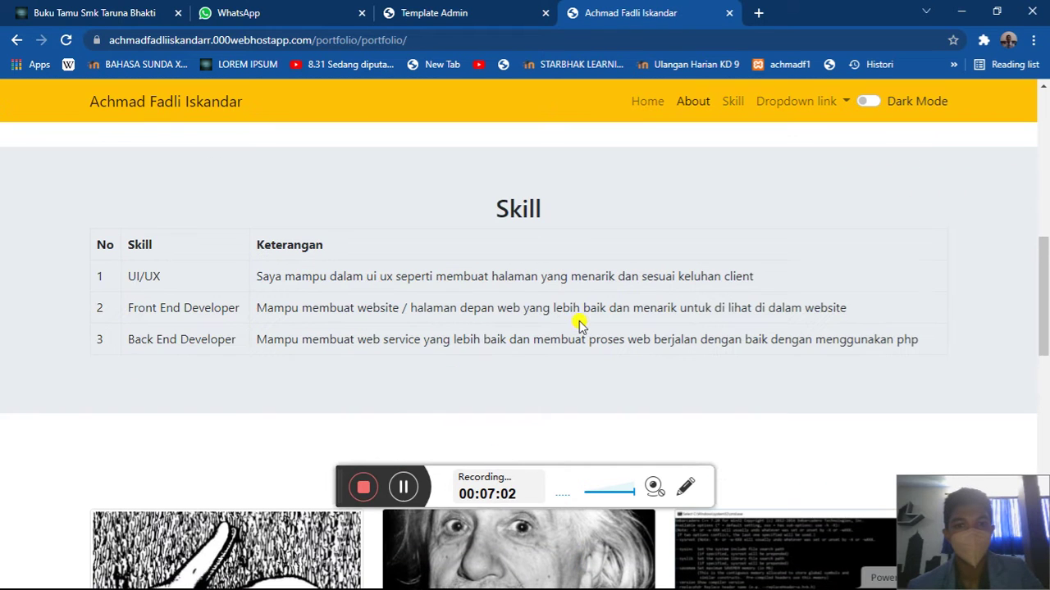
left_click(480, 6)
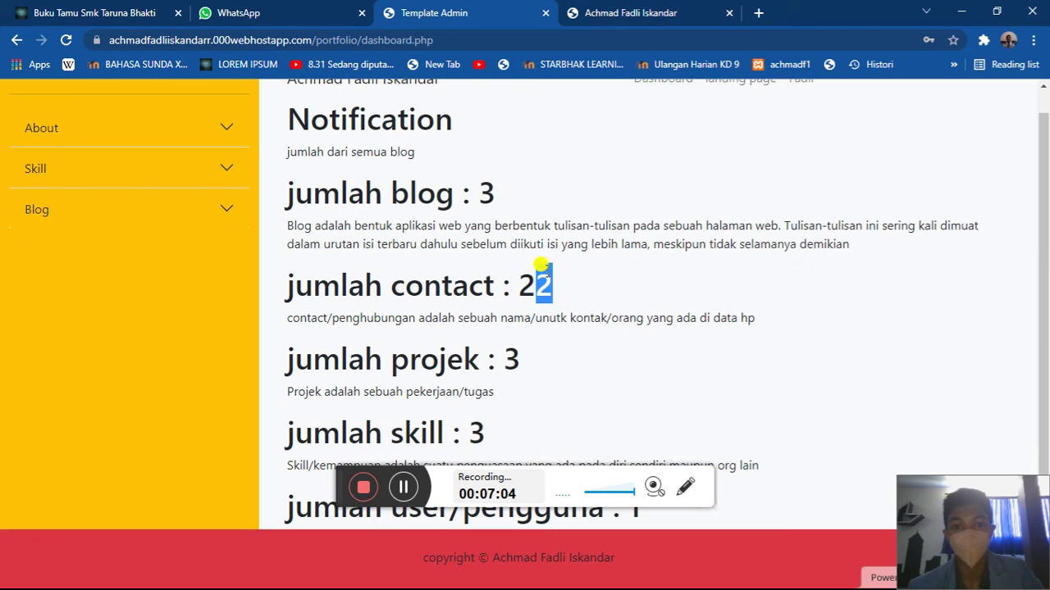
left_click_drag(342, 496, 482, 381)
scroll(262, 267, "up", 1)
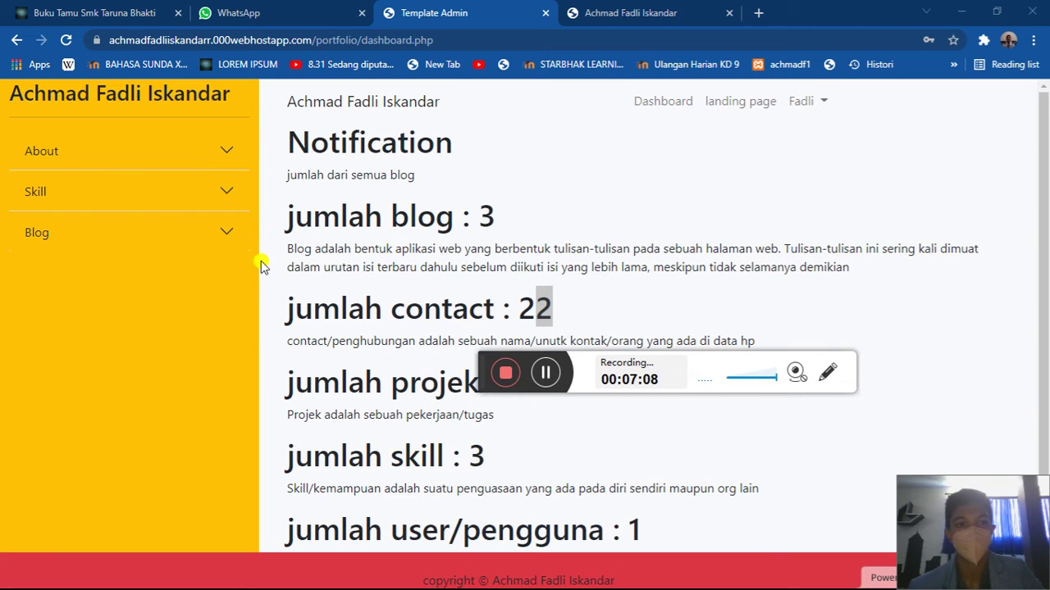
- Visit the About Me and Skill admin pages, then open the blog list showing afaw and Bahasa c++
left_click(138, 164)
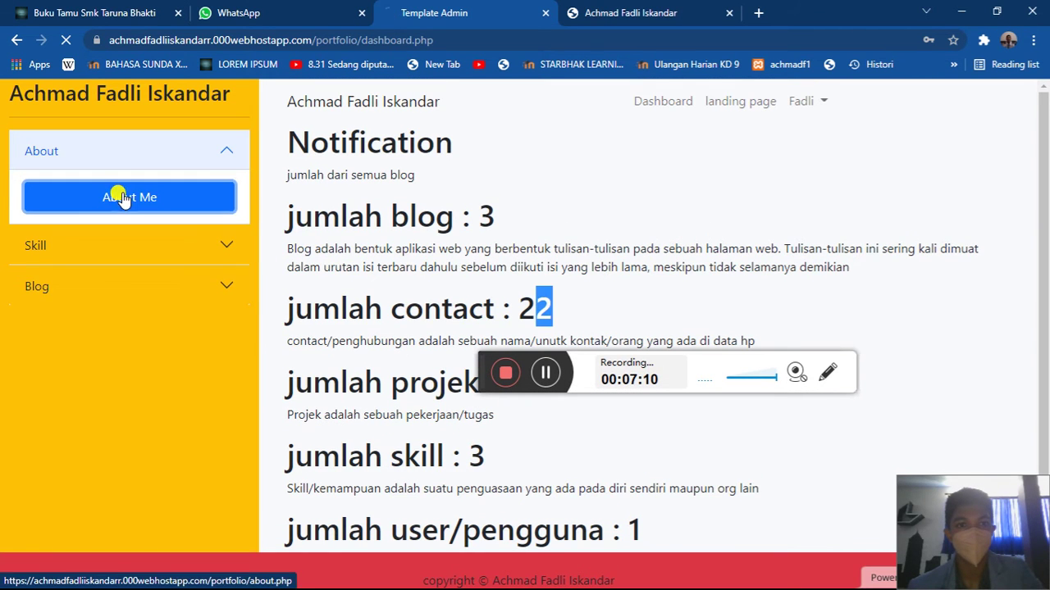
left_click(123, 195)
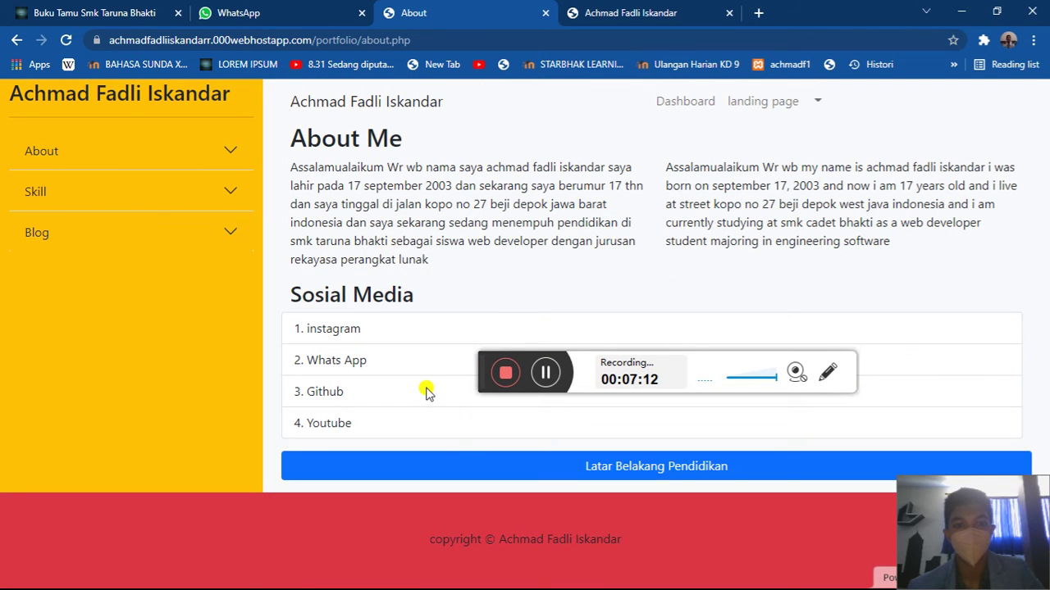
left_click(201, 189)
left_click(196, 237)
scroll(502, 343, "down", 2)
scroll(502, 343, "up", 2)
scroll(501, 343, "down", 2)
scroll(501, 343, "up", 2)
scroll(502, 346, "down", 1)
scroll(502, 345, "up", 1)
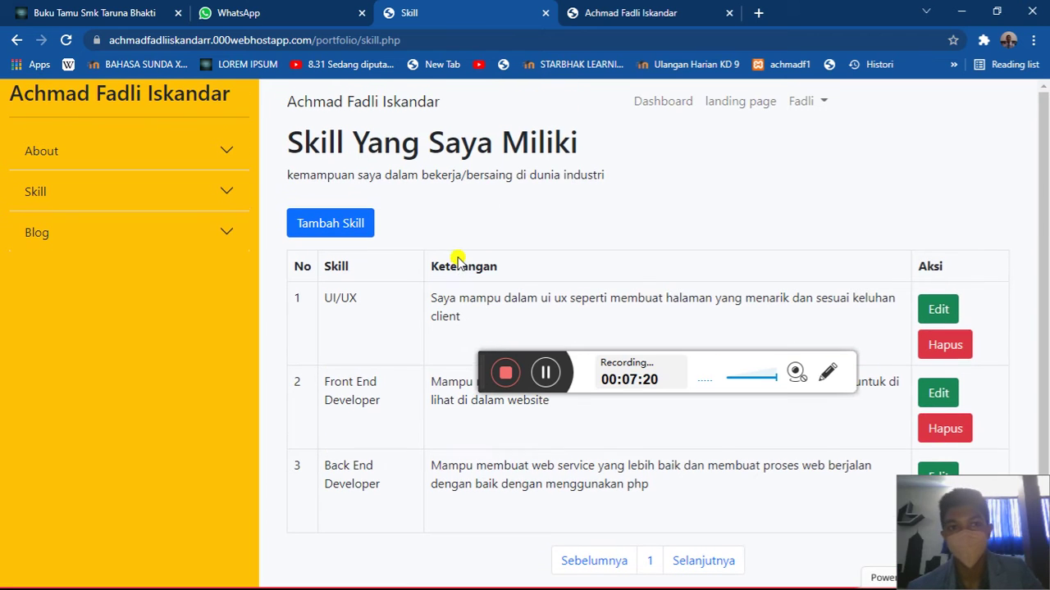
left_click(115, 242)
left_click(109, 273)
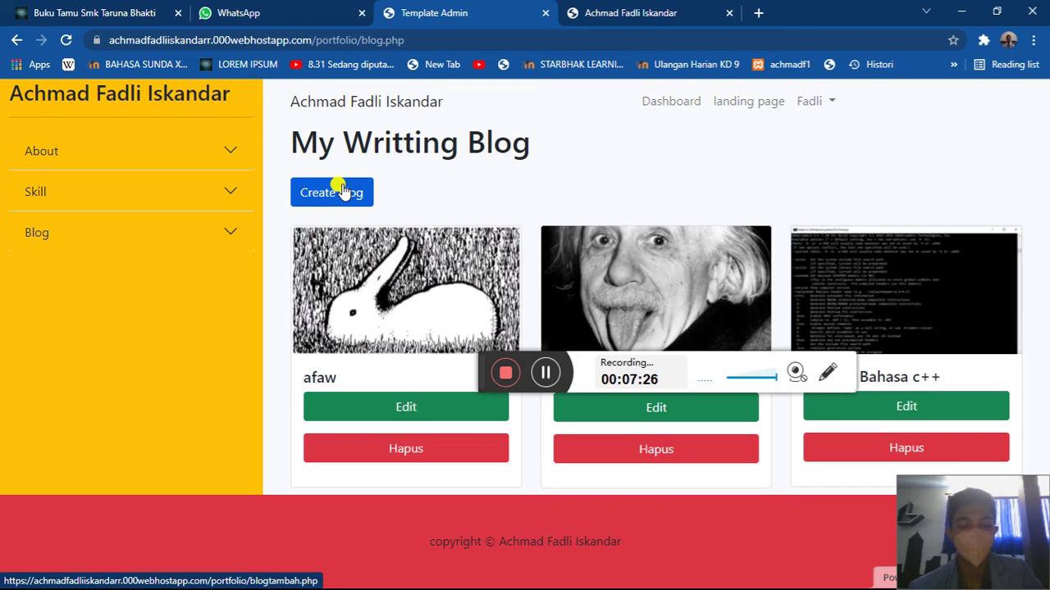
- Toggle the Skill sidebar section open and closed, then select and deselect the site-name heading
left_click(147, 194)
left_click(149, 198)
left_click(150, 201)
left_click(152, 203)
left_click(152, 202)
left_click(152, 203)
left_click(152, 203)
left_click(152, 203)
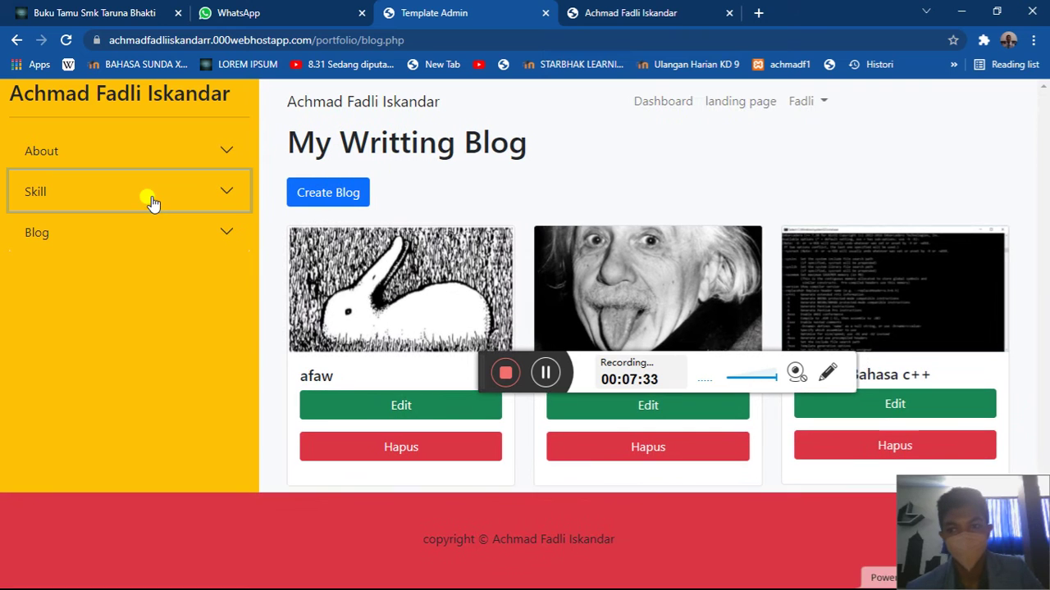
triple_click(146, 97)
left_click(592, 175)
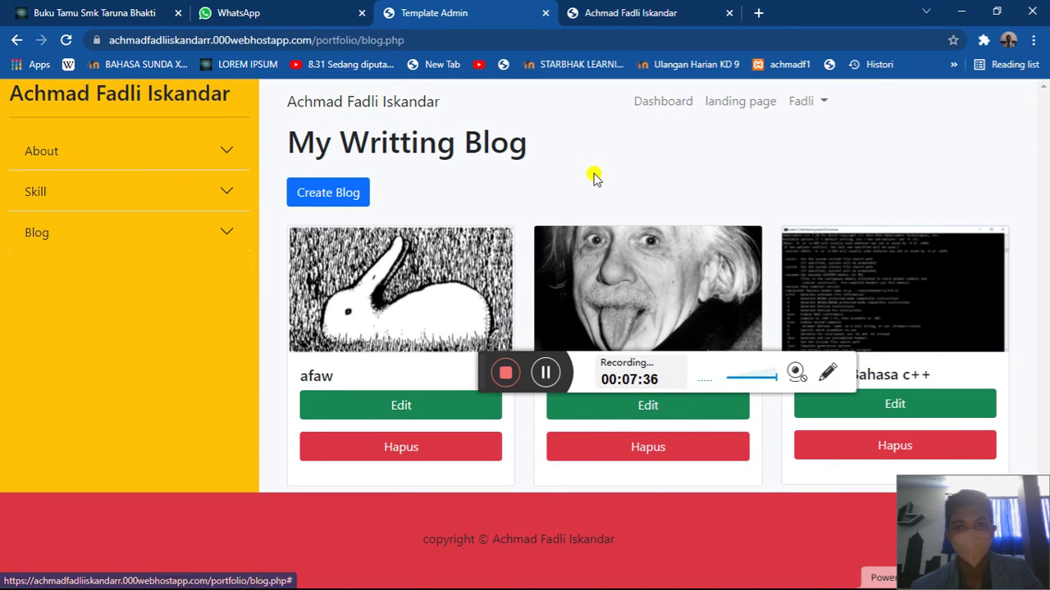
- Submit a test post with isi 'ewf' and tag 'f' but no image, dismissing the 'masih kosong' alert
left_click(366, 203)
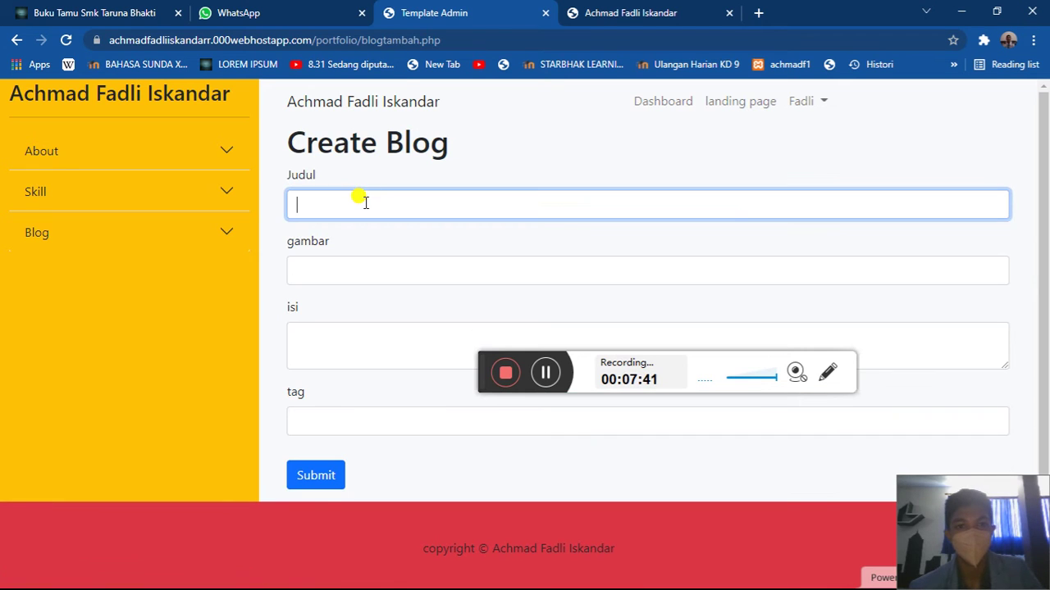
left_click(336, 348)
type("ewfewafe")
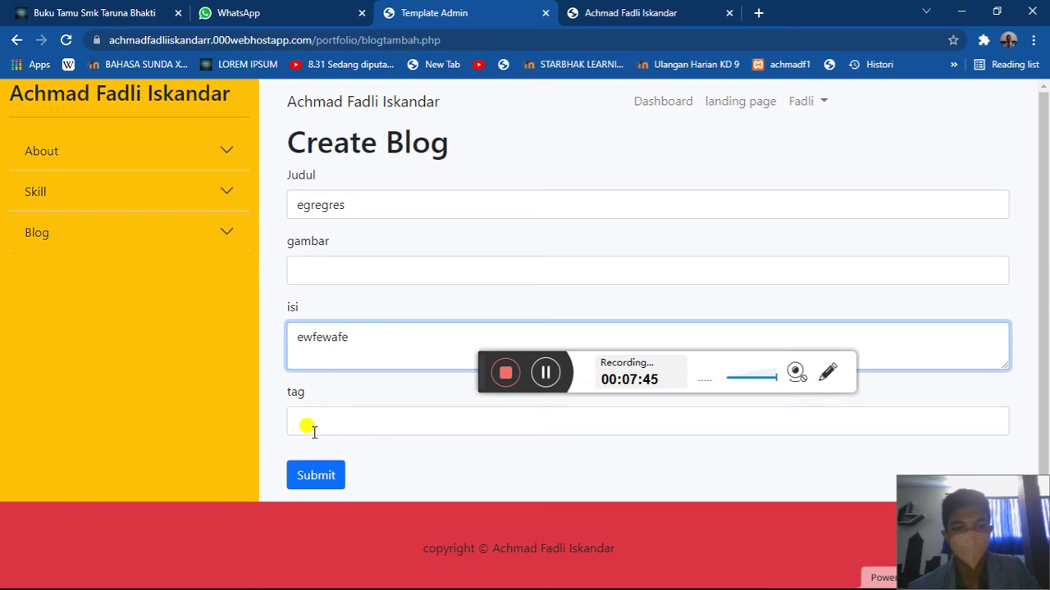
left_click(313, 428)
type("fewefw")
left_click(318, 476)
left_click(659, 124)
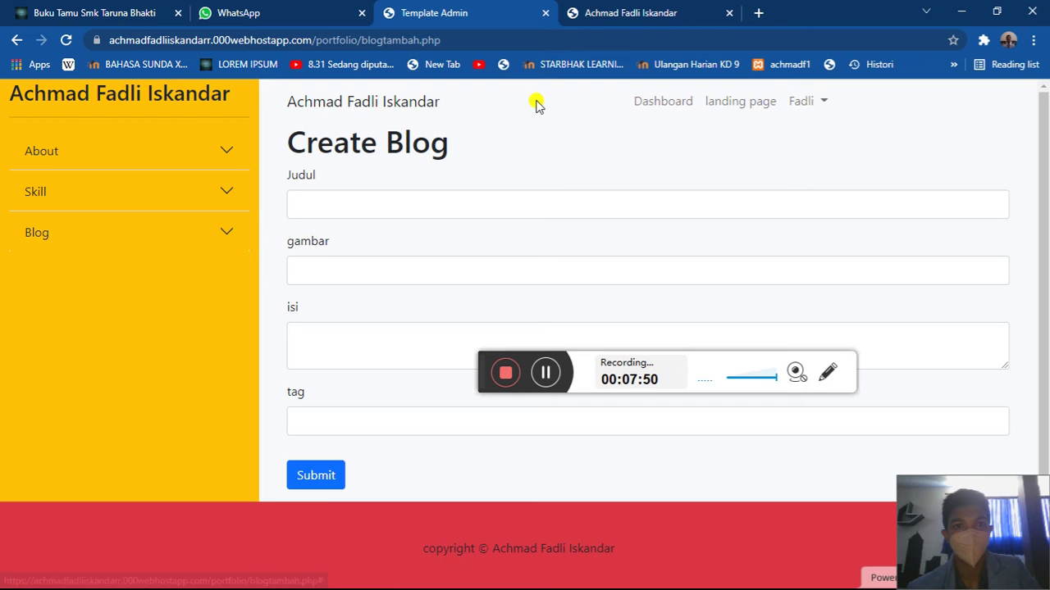
- Reopen an empty Create Blog form from the admin Blog list
left_click(228, 242)
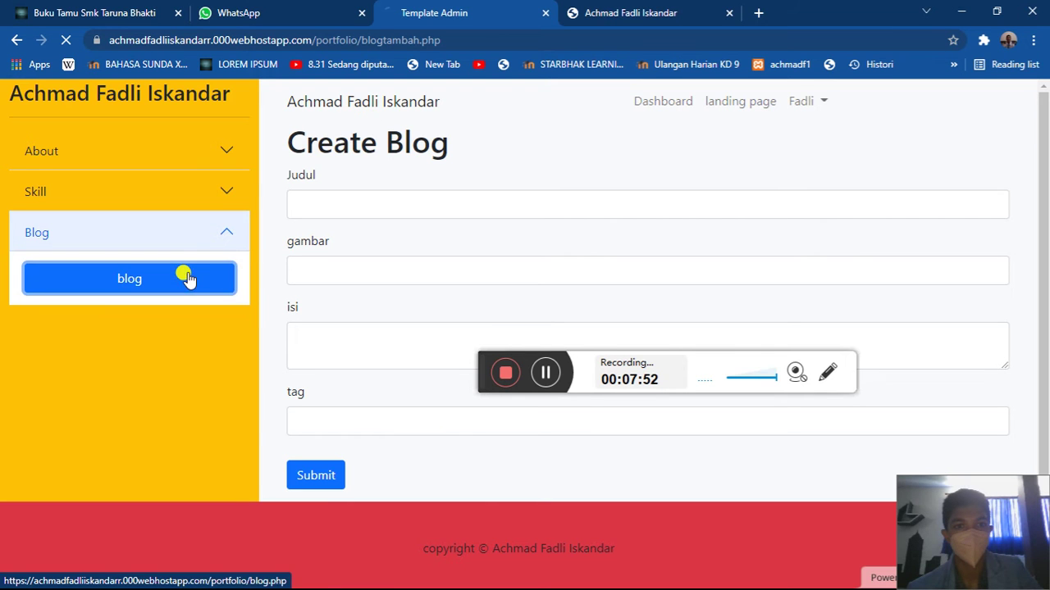
left_click(187, 277)
left_click(342, 192)
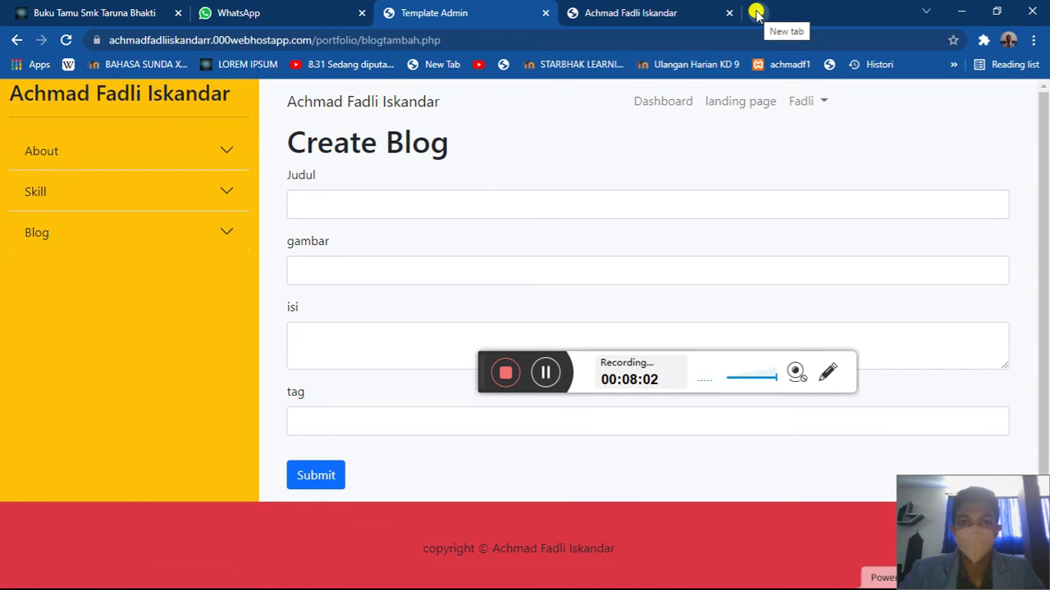
left_click(755, 14)
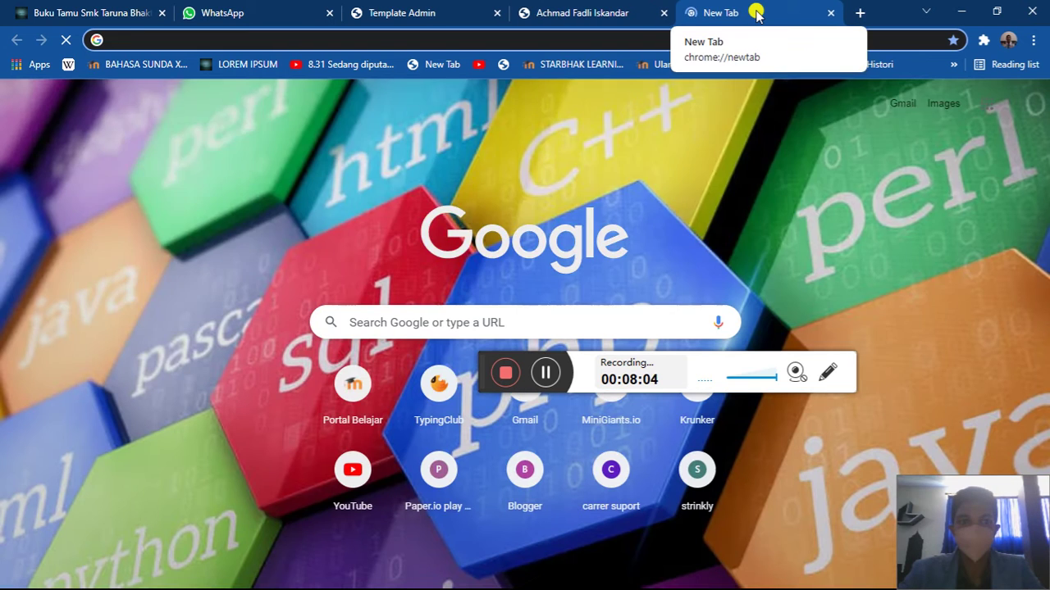
- Copy the first Google Images result for kreasi and paste its address into gambar
type("kreasi")
key("Return")
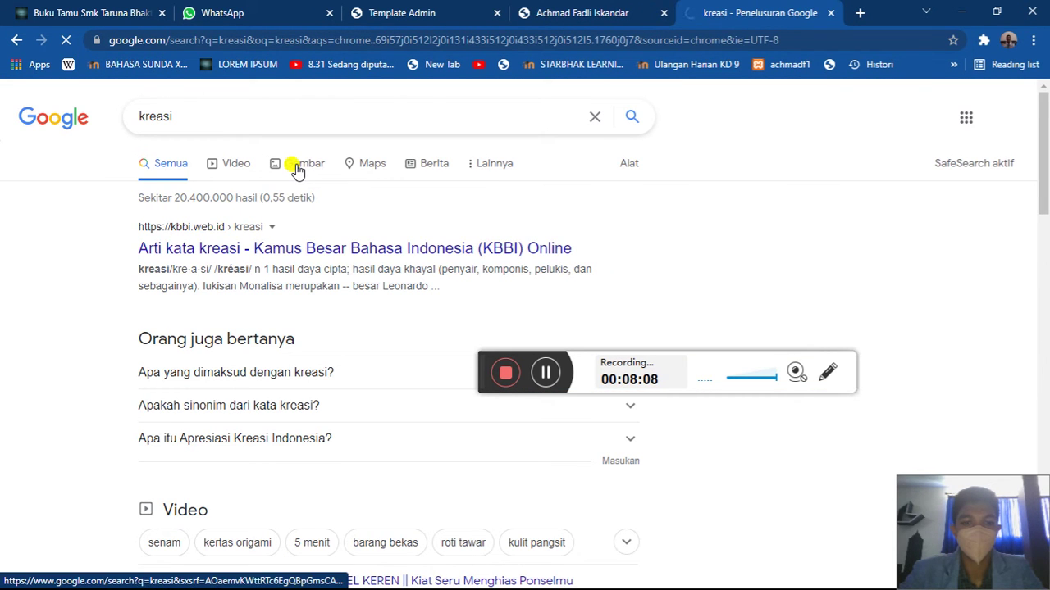
left_click(297, 168)
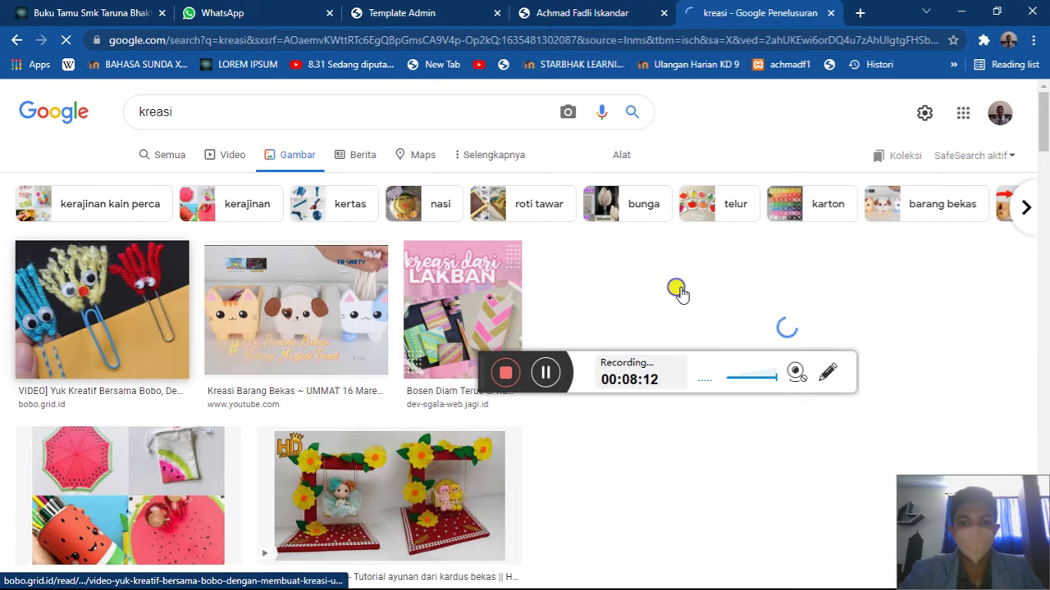
right_click(678, 288)
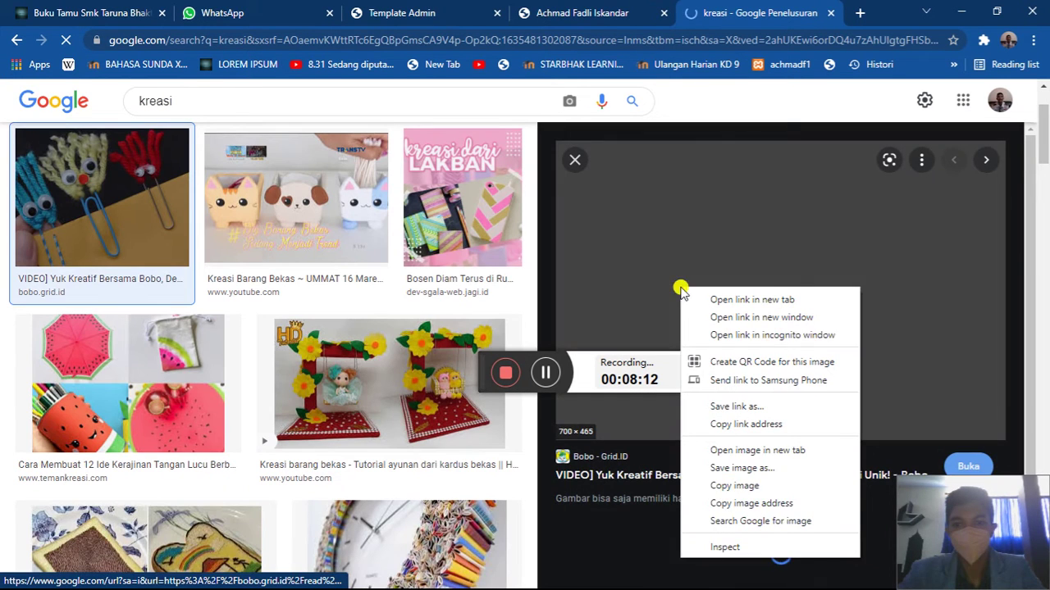
left_click(738, 504)
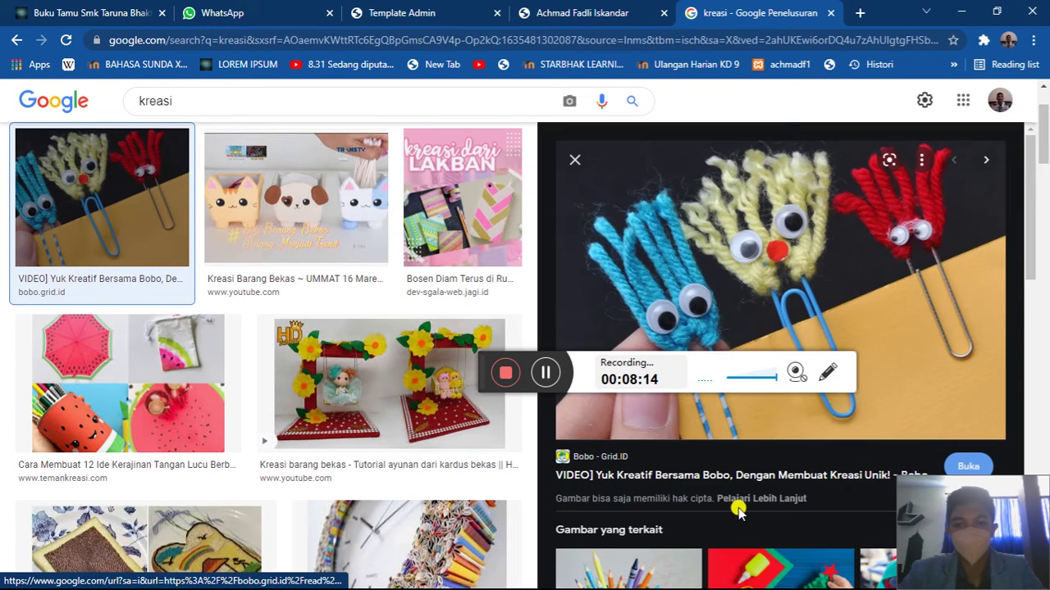
left_click(830, 13)
left_click(401, 264)
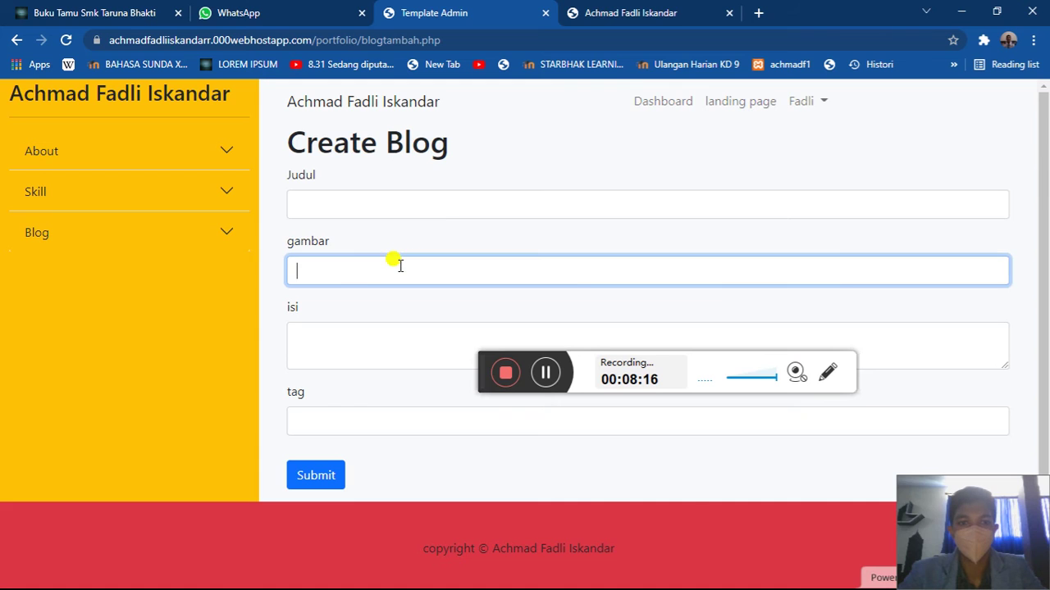
key("ctrl+v")
- Fill the Judul, isi and tag fields with kreasi, glancing at the portfolio tab
left_click(375, 205)
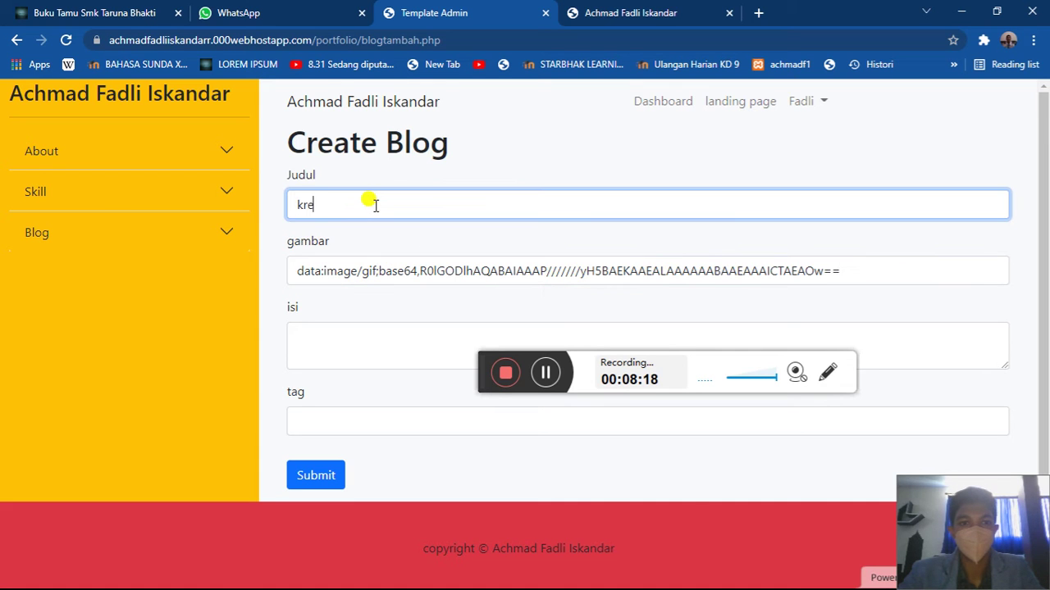
left_click(316, 353)
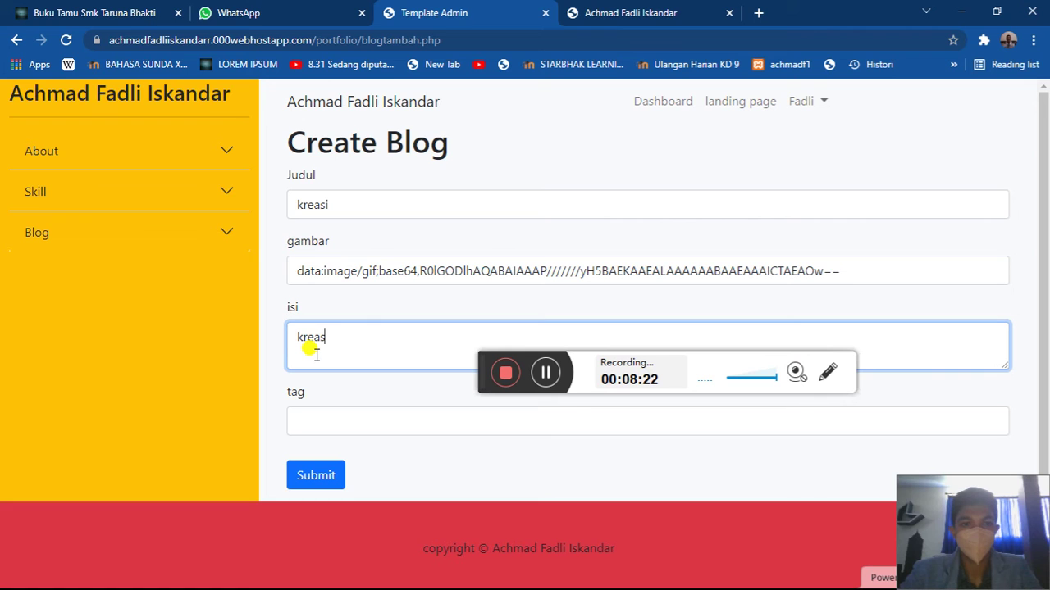
left_click(314, 420)
type("kreasi")
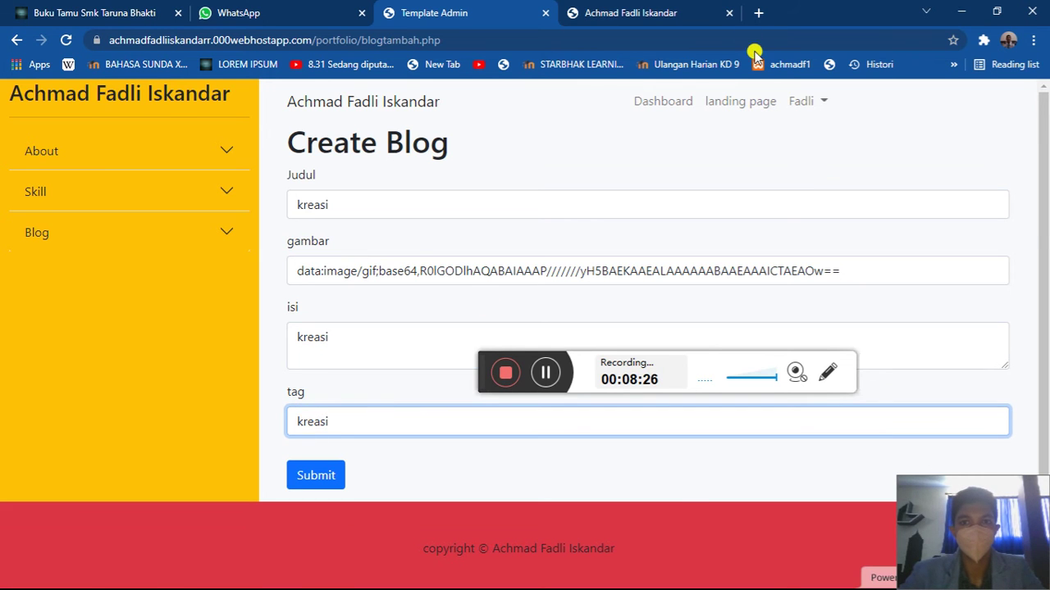
left_click(671, 6)
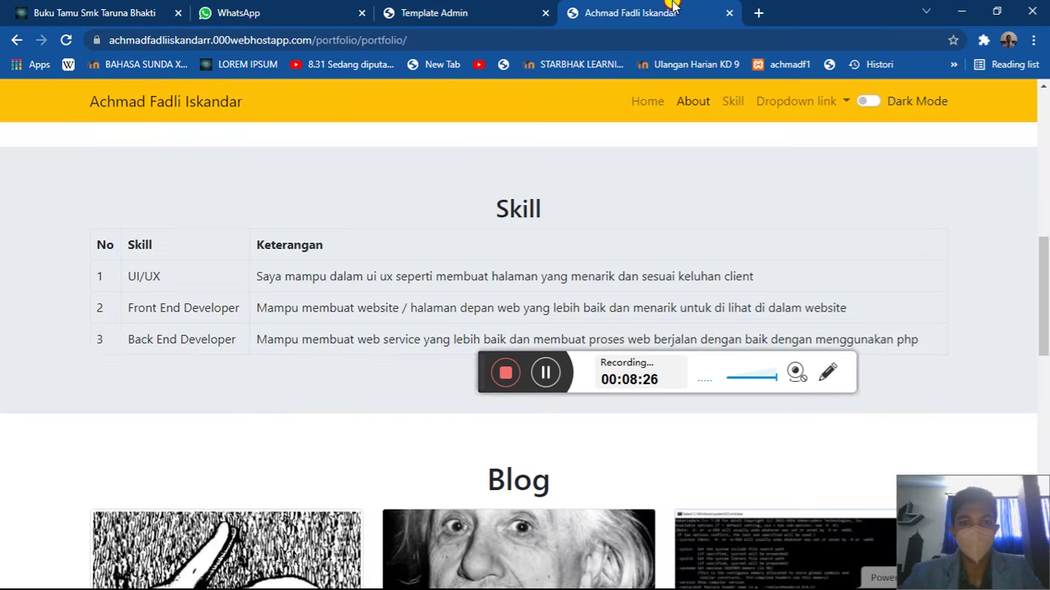
left_click(510, 6)
- Clear the unusable pasted image data from the gambar field
left_click(500, 266)
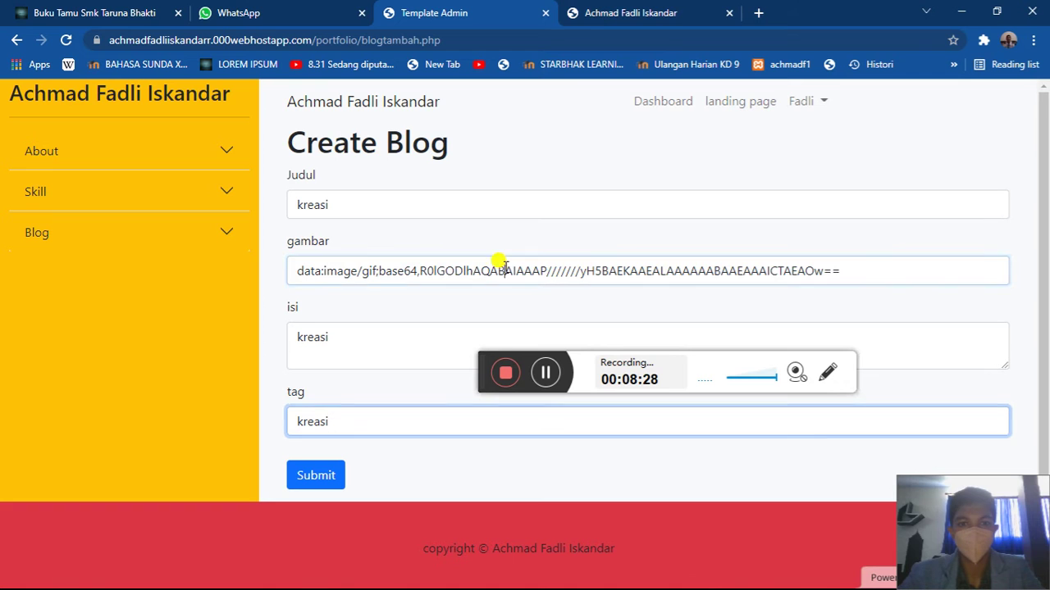
key("ctrl+a")
key("BackSpace")
left_click(759, 11)
- Copy the Kreasi Barang Bekas image address from Google Images results for kreasi
type("k")
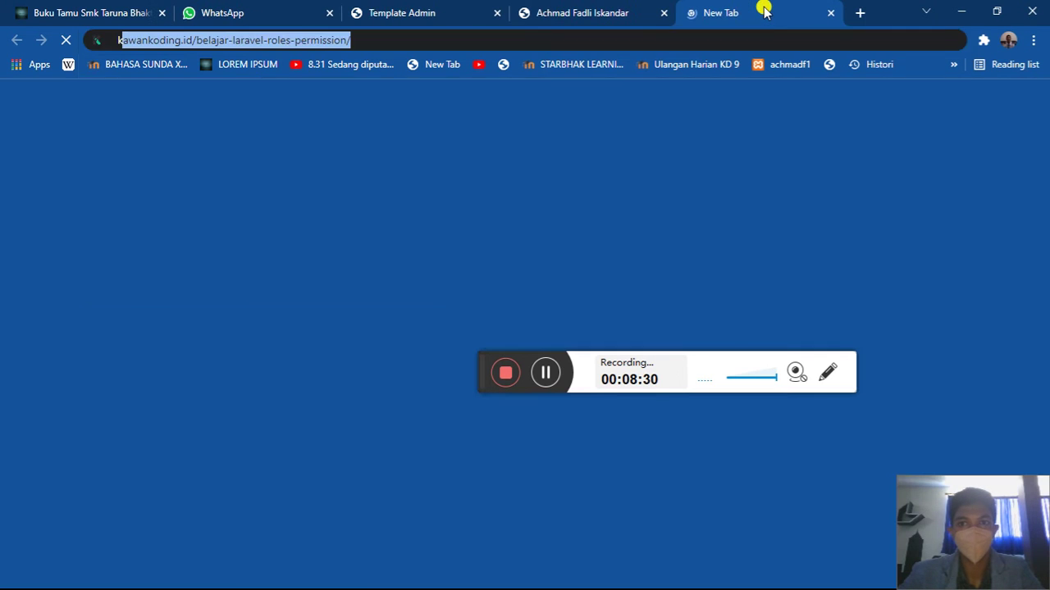
key("Down")
key("Return")
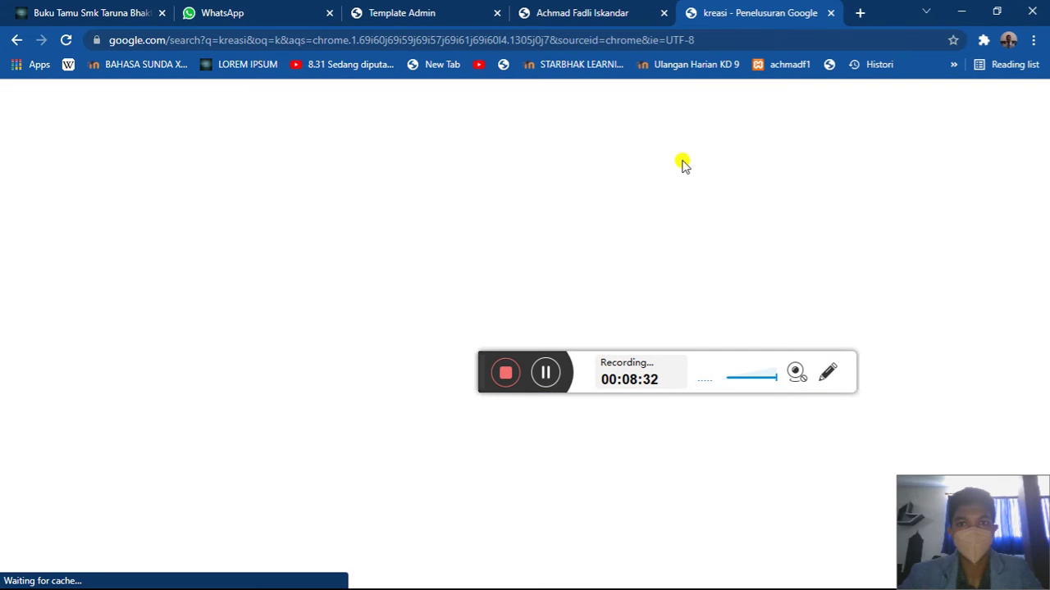
scroll(263, 434, "down", 4)
scroll(285, 210, "up", 4)
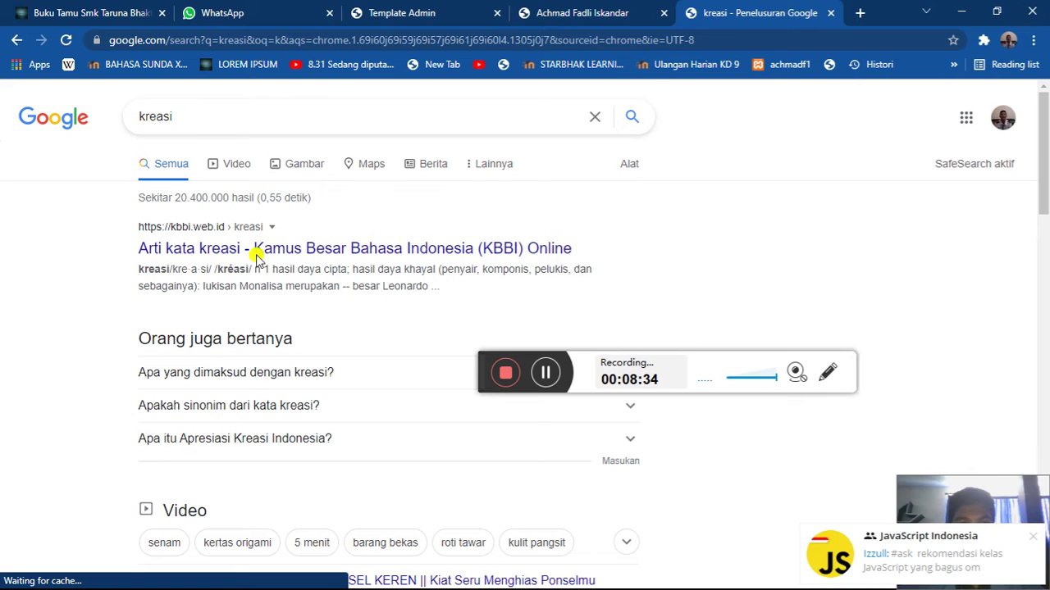
left_click(283, 162)
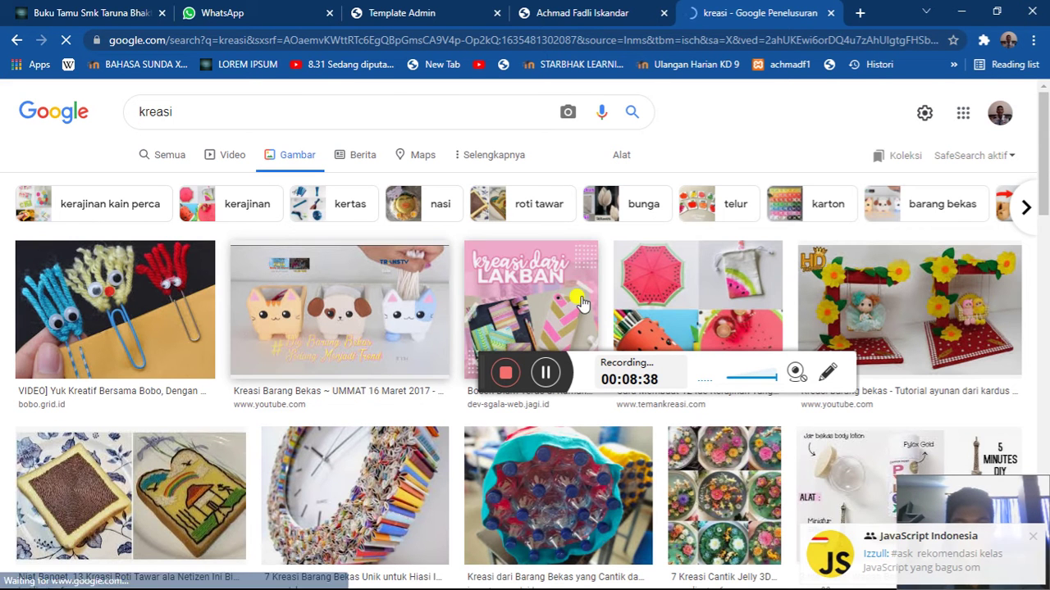
left_click(563, 299)
right_click(764, 246)
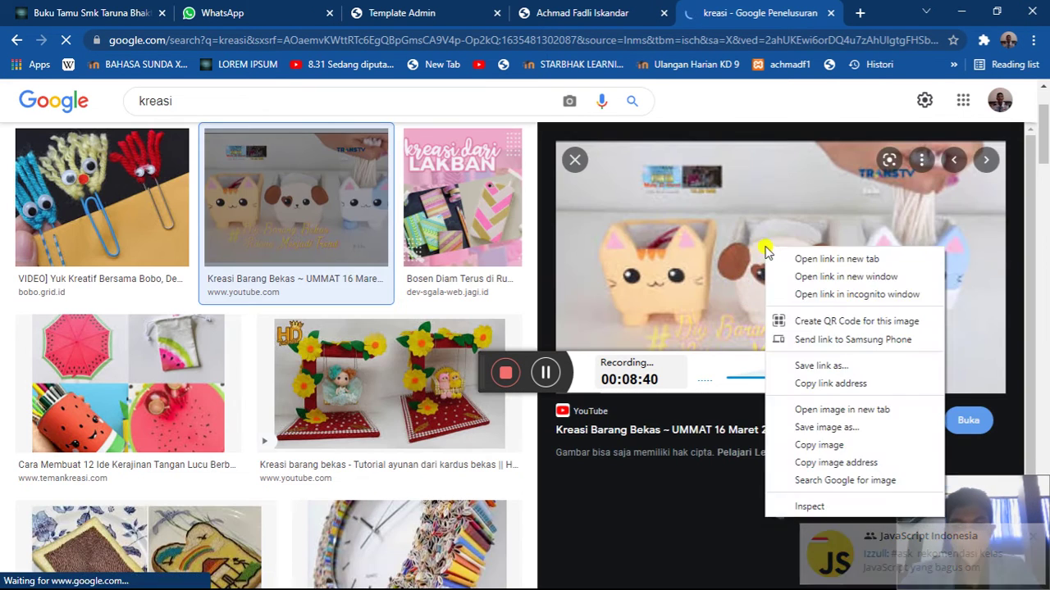
left_click(830, 463)
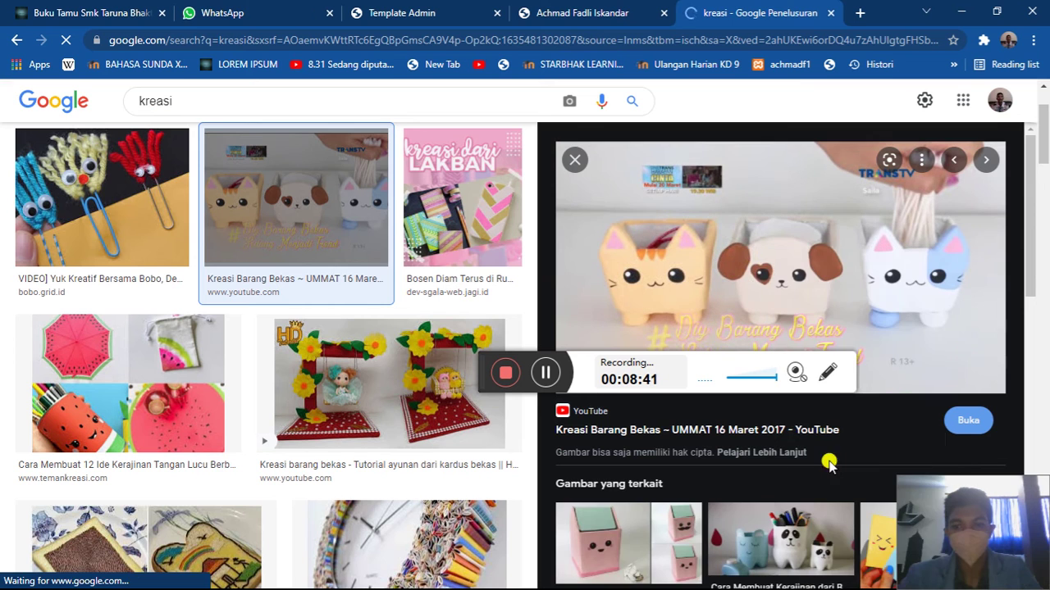
left_click(828, 13)
- Paste the address into gambar, submit the kreasi post and dismiss the saved alert
key("ctrl+v")
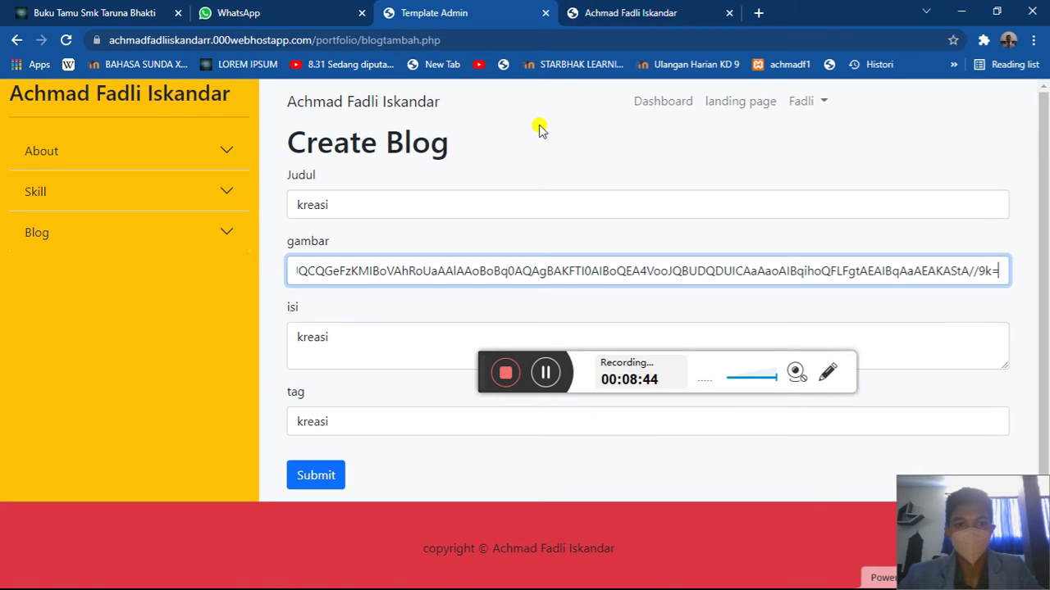
left_click(302, 484)
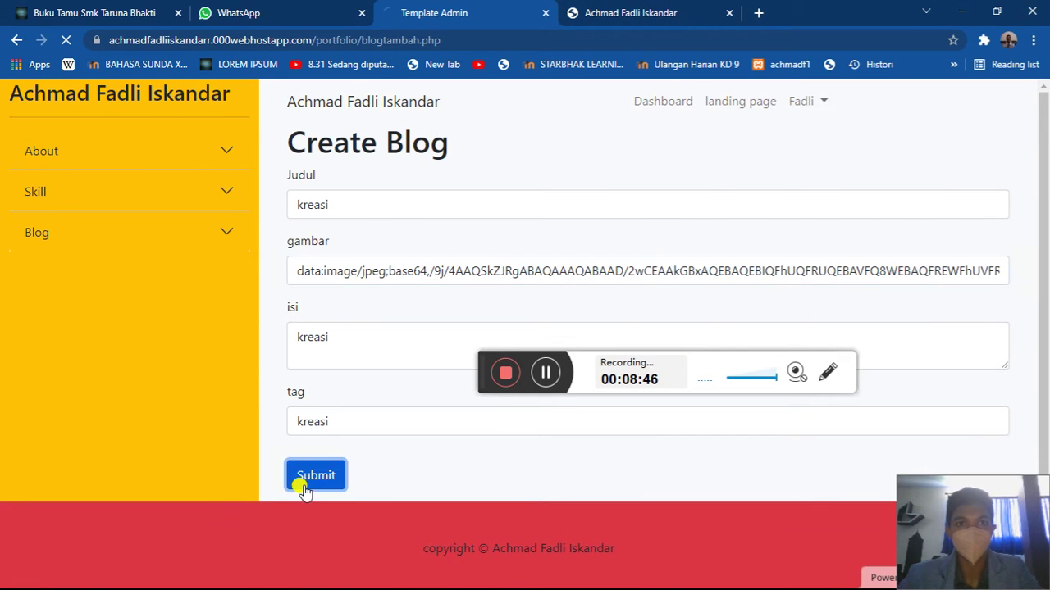
key("Return")
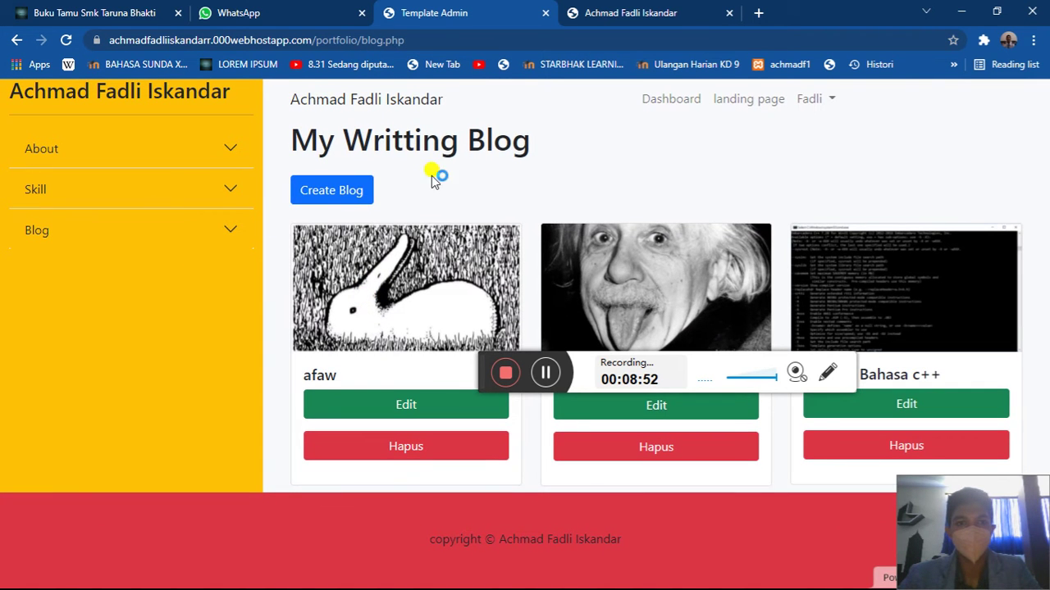
- Reload blog.php and scroll through the public portfolio page
left_click(323, 40)
key("Return")
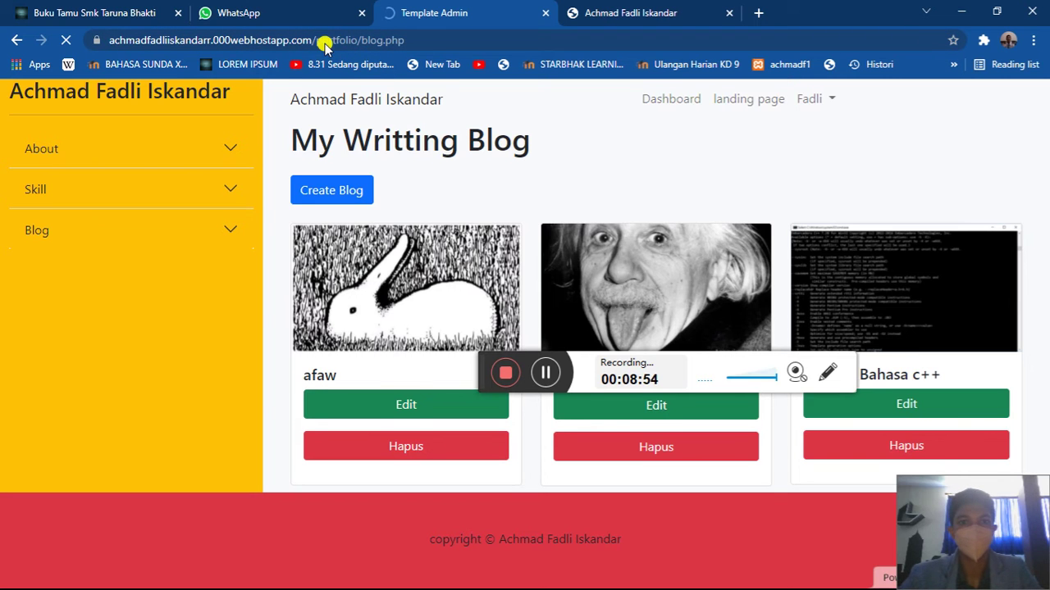
left_click(562, 8)
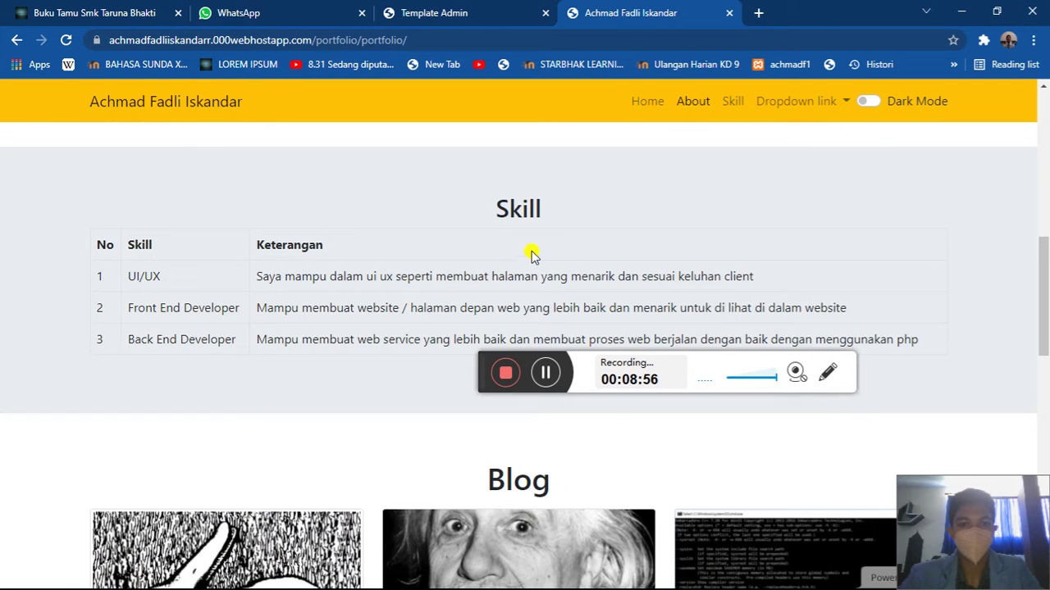
scroll(533, 258, "down", 3)
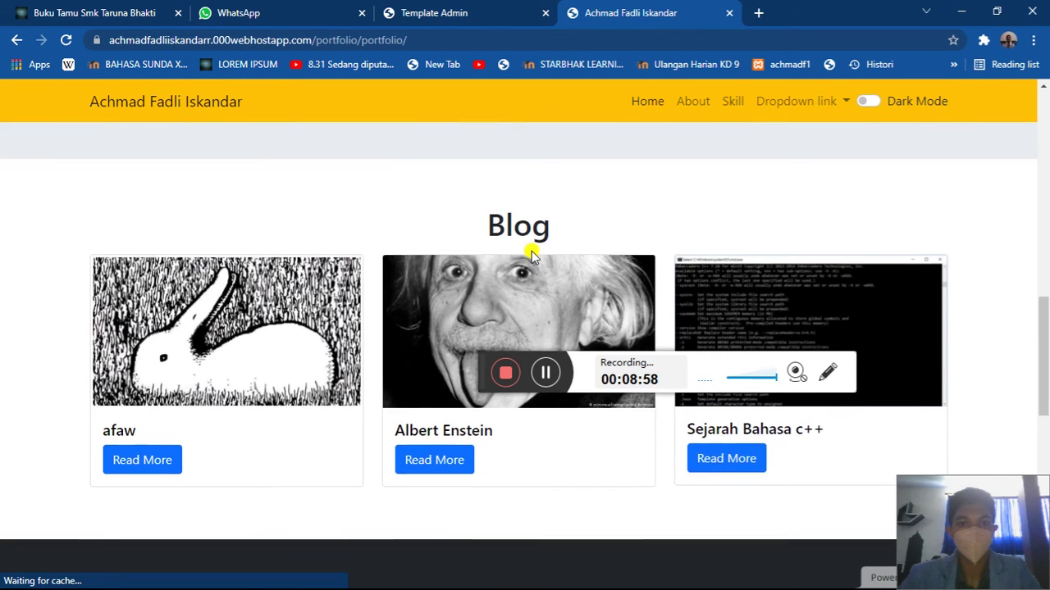
scroll(529, 238, "down", 5)
left_click(443, 13)
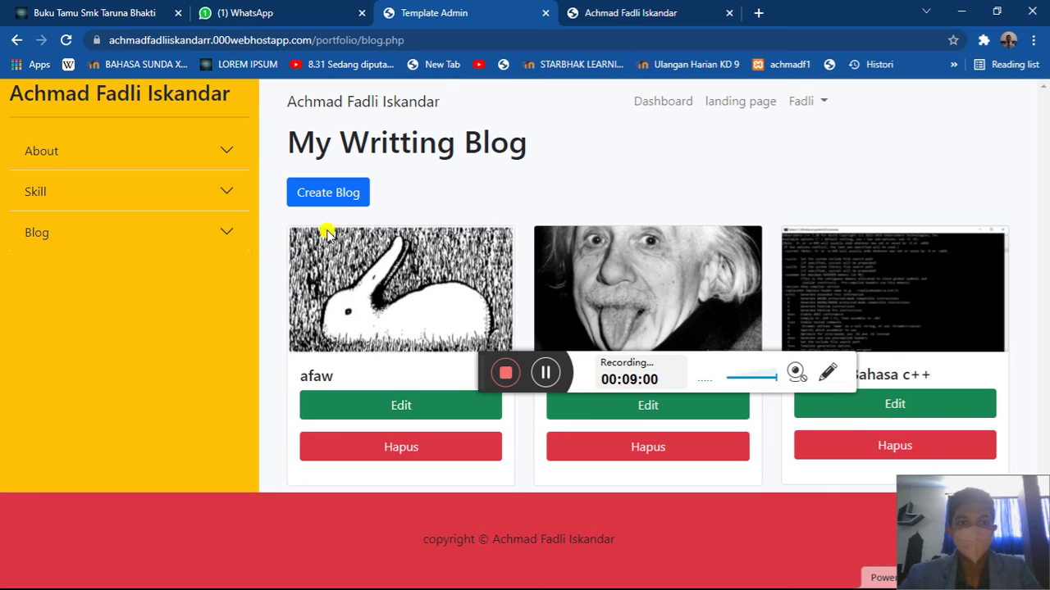
- Browse the admin blog list, Skill page and About Me page, returning to the blog list
left_click(217, 232)
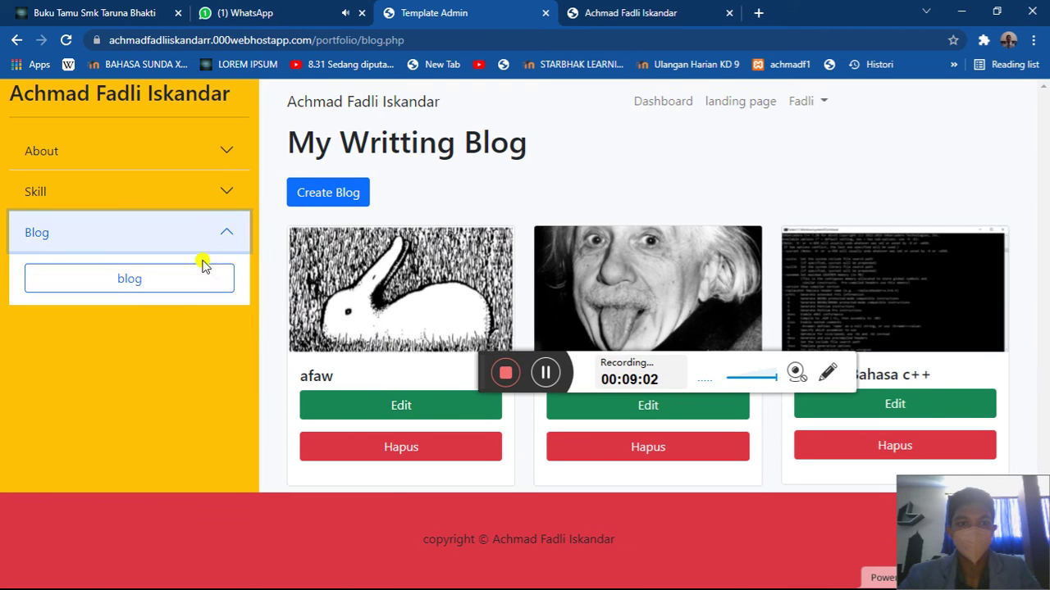
left_click(188, 286)
left_click(138, 206)
left_click(122, 237)
scroll(265, 260, "down", 1)
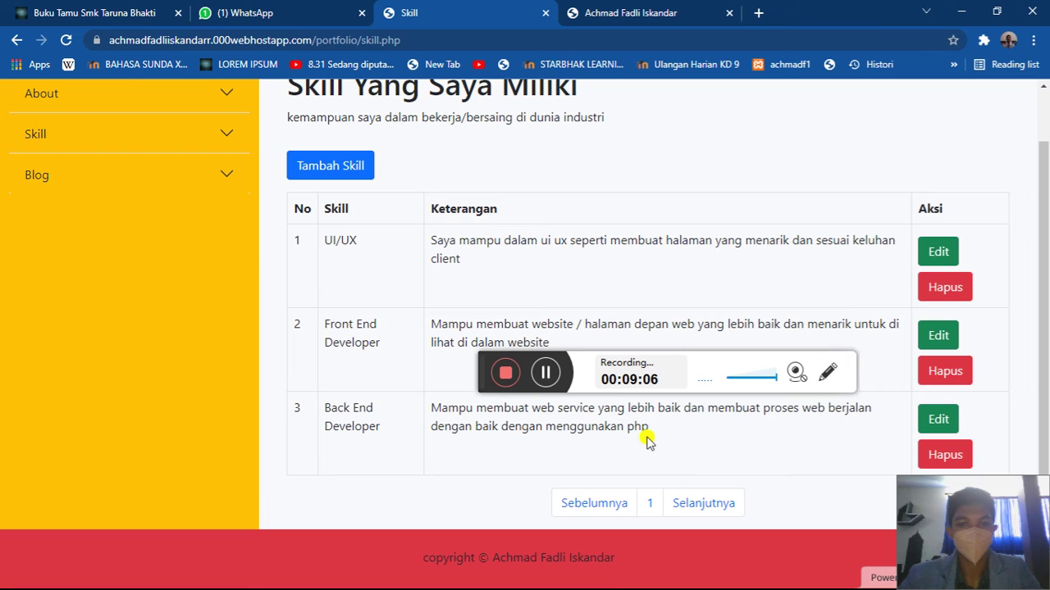
left_click(140, 113)
left_click(133, 138)
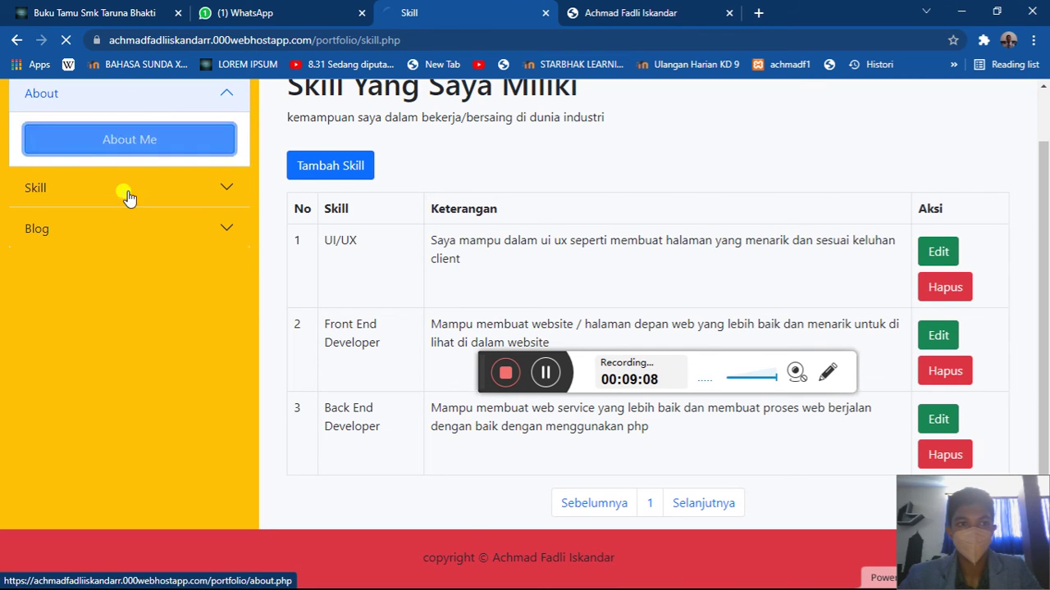
left_click(121, 228)
left_click(122, 271)
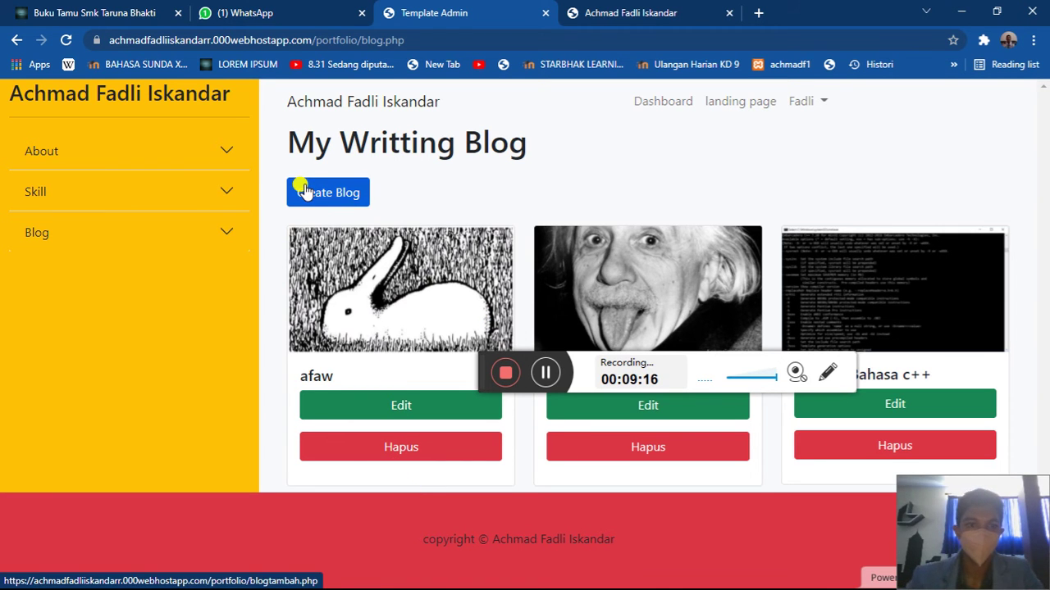
- Check the Create Blog form and skills page, then open the afaw post's edit form
left_click(176, 203)
left_click(215, 201)
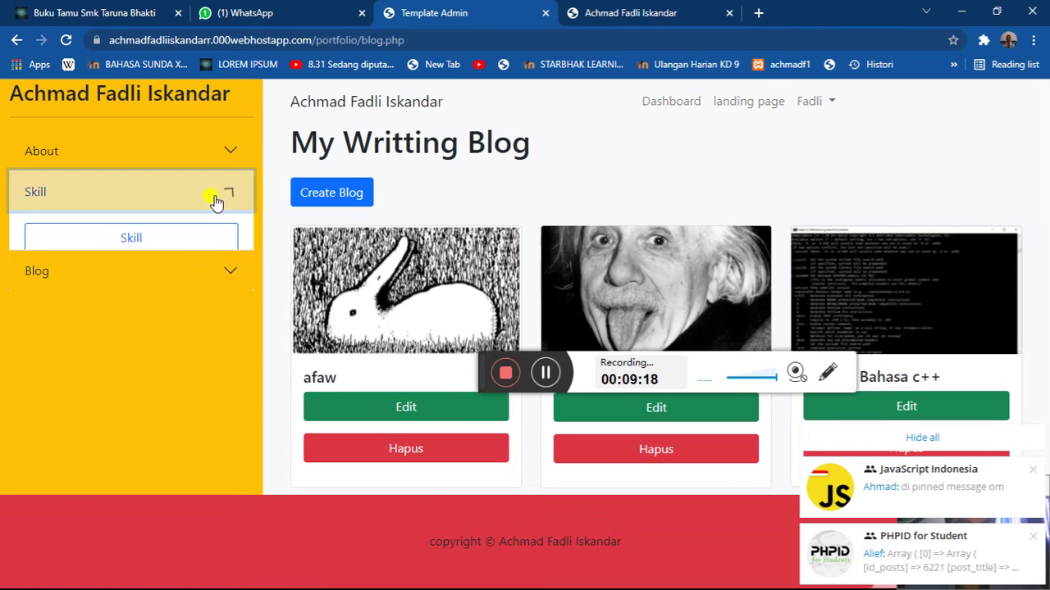
left_click(299, 193)
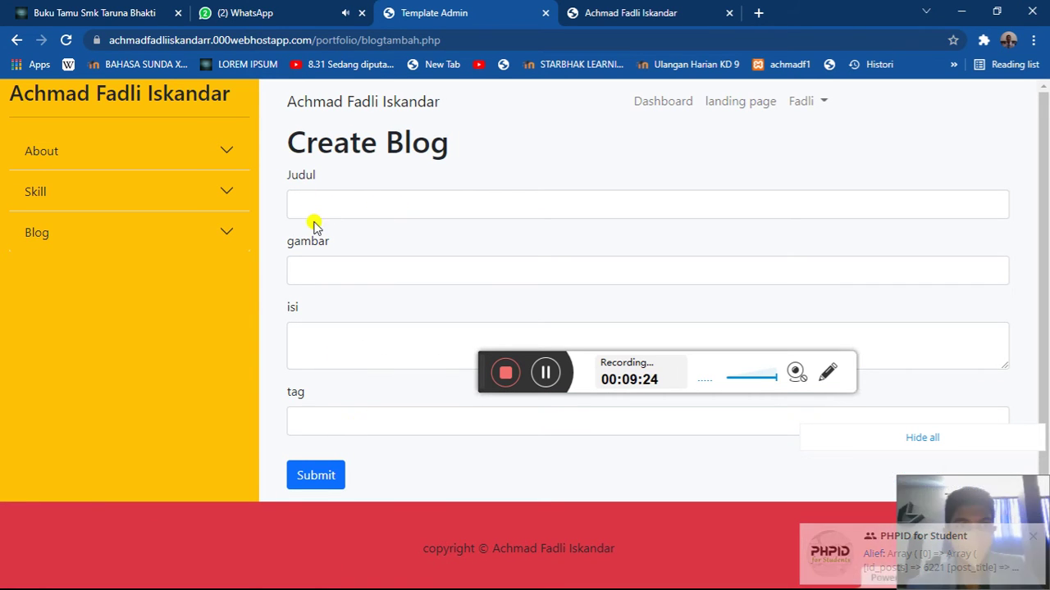
left_click(187, 196)
left_click(168, 243)
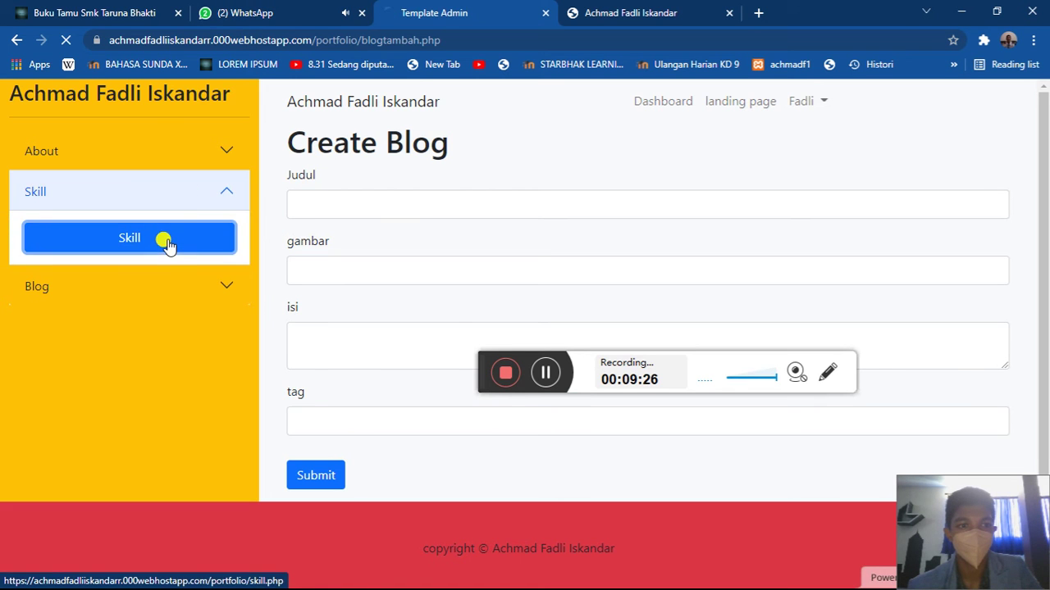
left_click(135, 238)
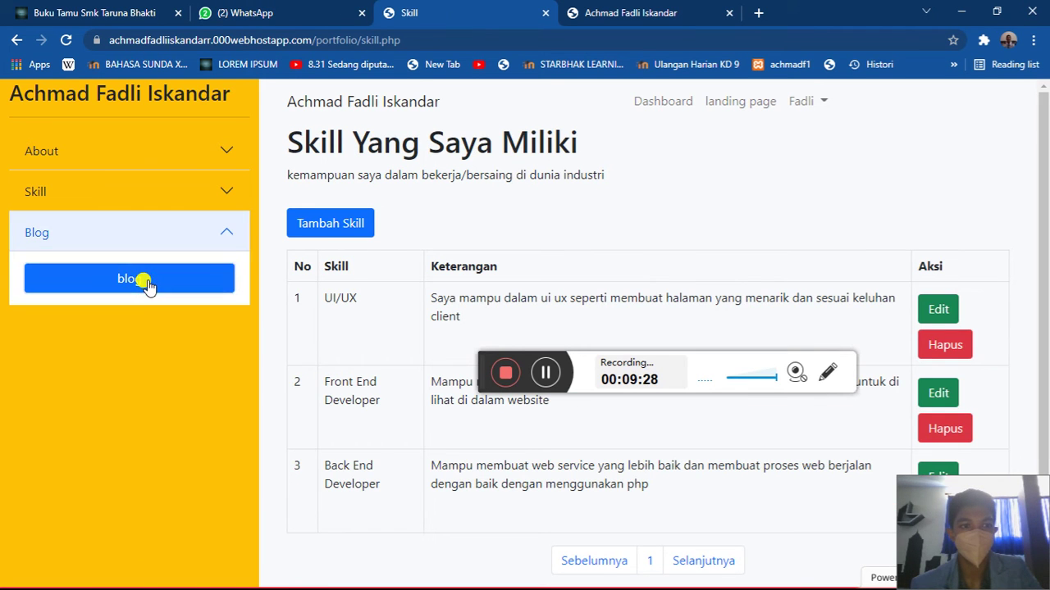
left_click(146, 283)
left_click(369, 411)
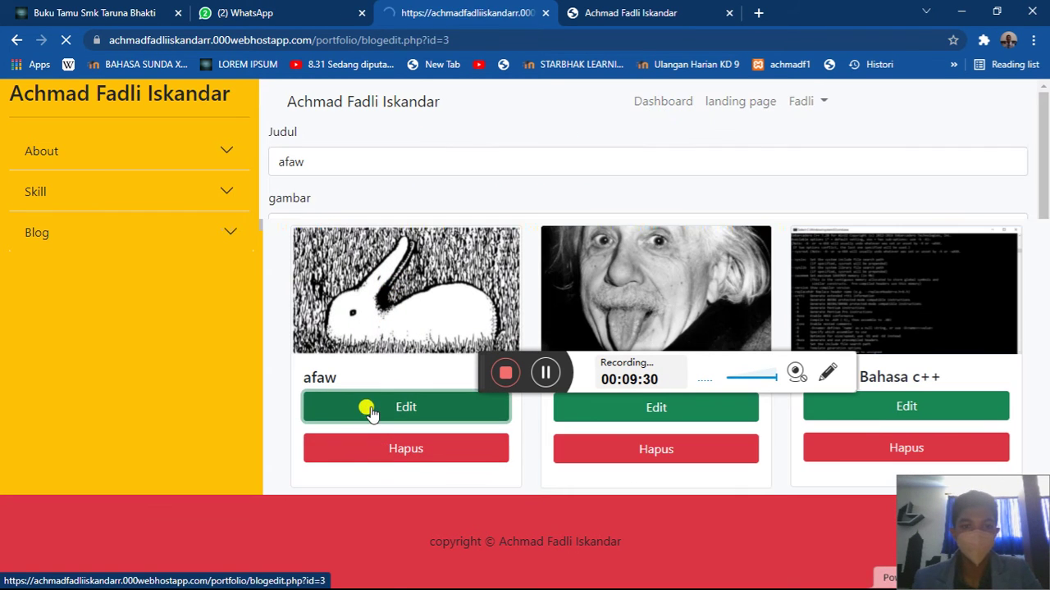
- Replace the afaw title with 'Gambar Kancil' and submit the edit
double_click(429, 157)
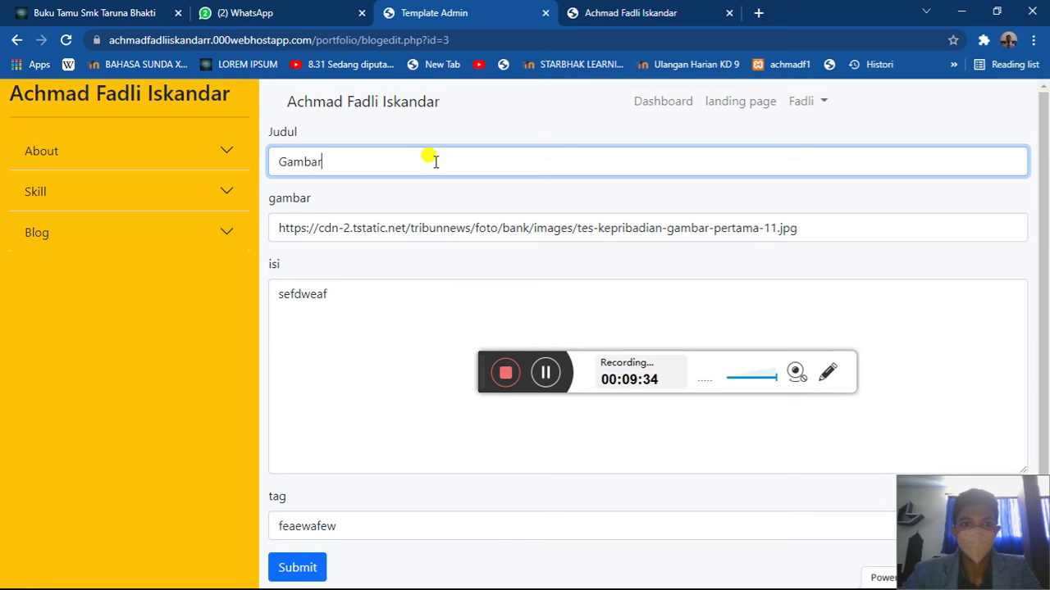
type("Gambar Kancil")
scroll(365, 315, "down", 1)
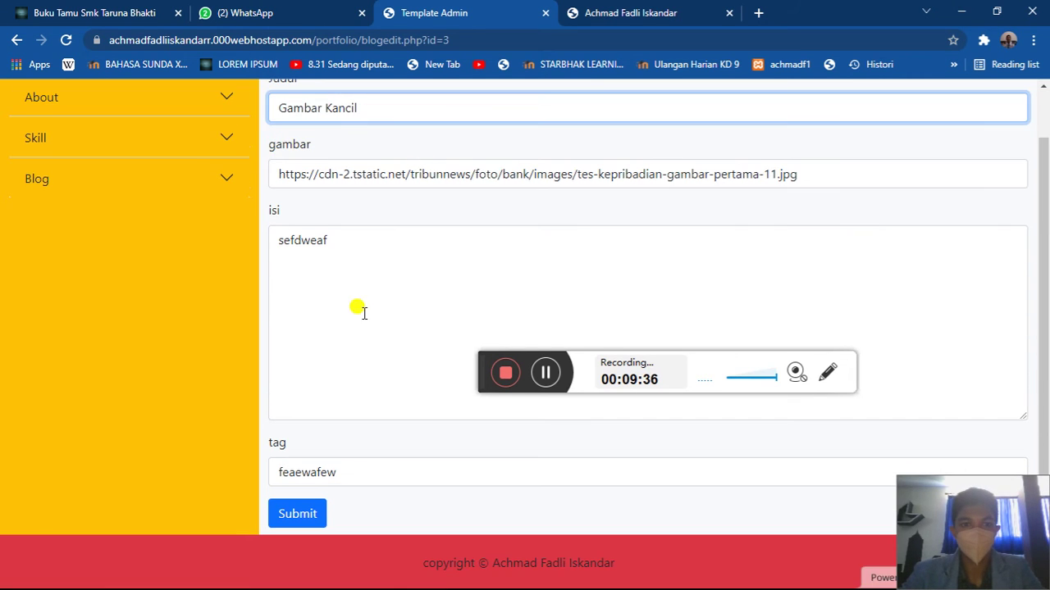
left_click(310, 511)
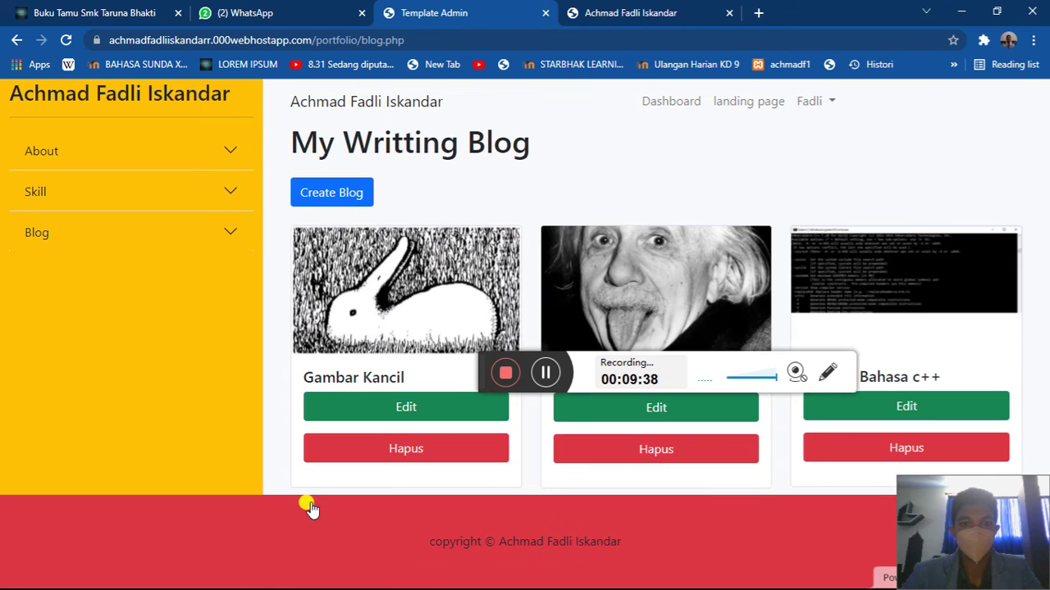
- Select the Gambar Kancil title in the blog list, then start a new Create Blog form
triple_click(358, 365)
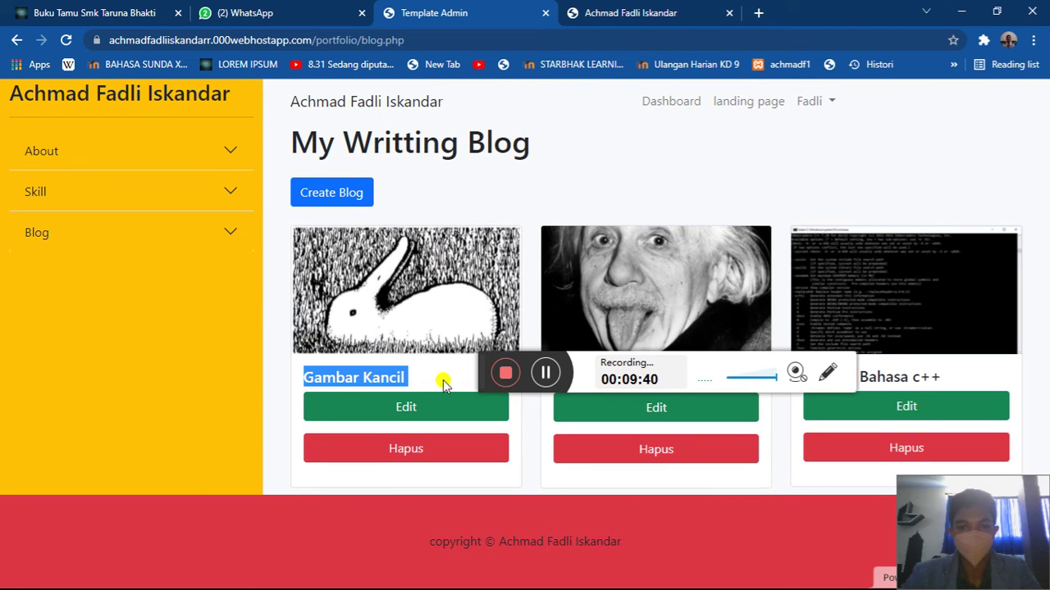
left_click_drag(487, 386, 506, 191)
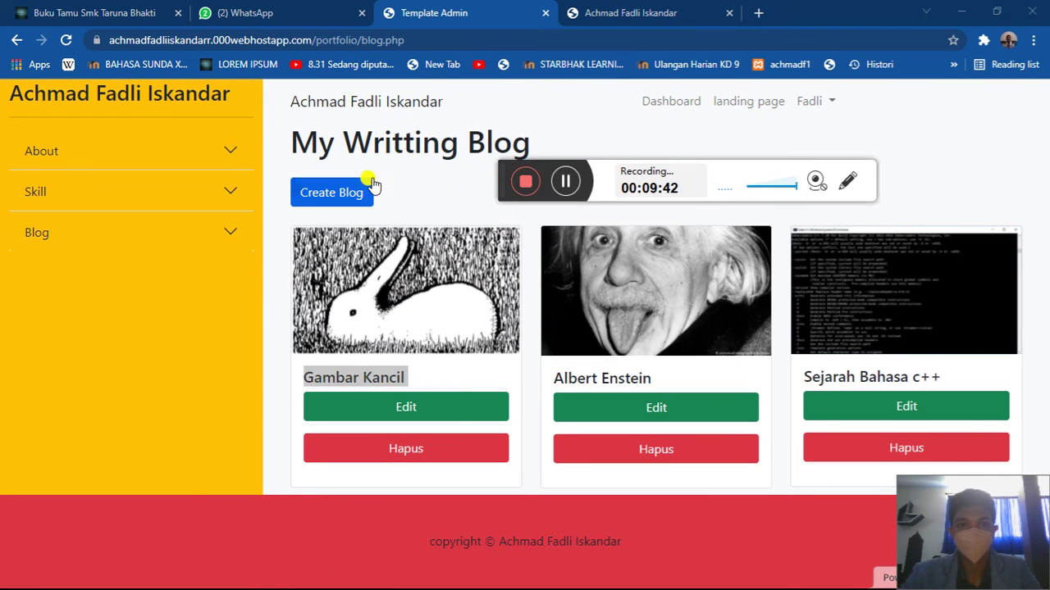
left_click(365, 189)
- Search Google Images for kreasi and copy the Kreasi Barang Bekas image address
left_click(353, 264)
left_click(358, 200)
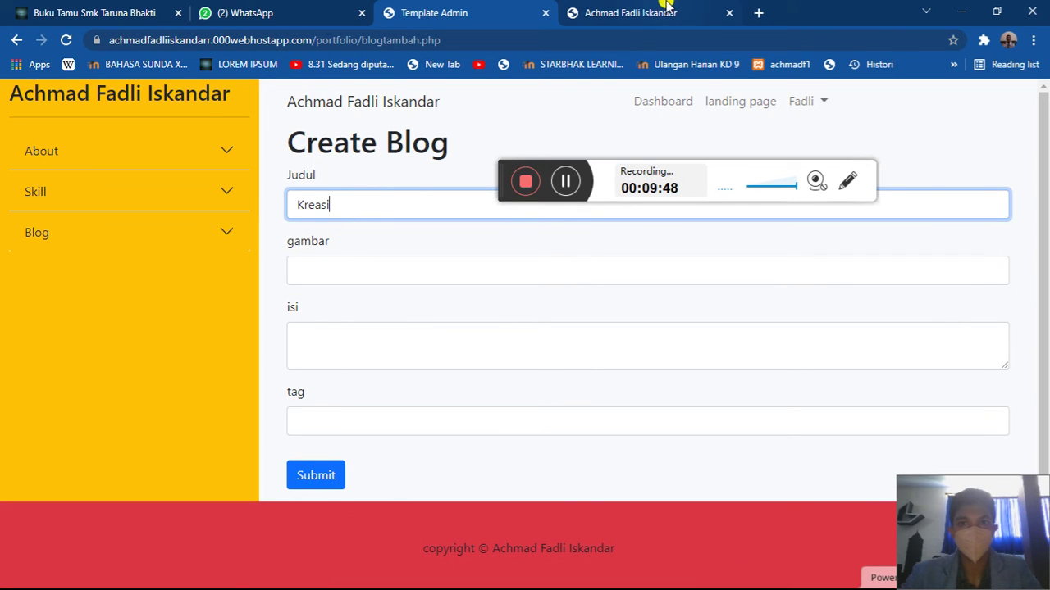
left_click(758, 12)
type("kre")
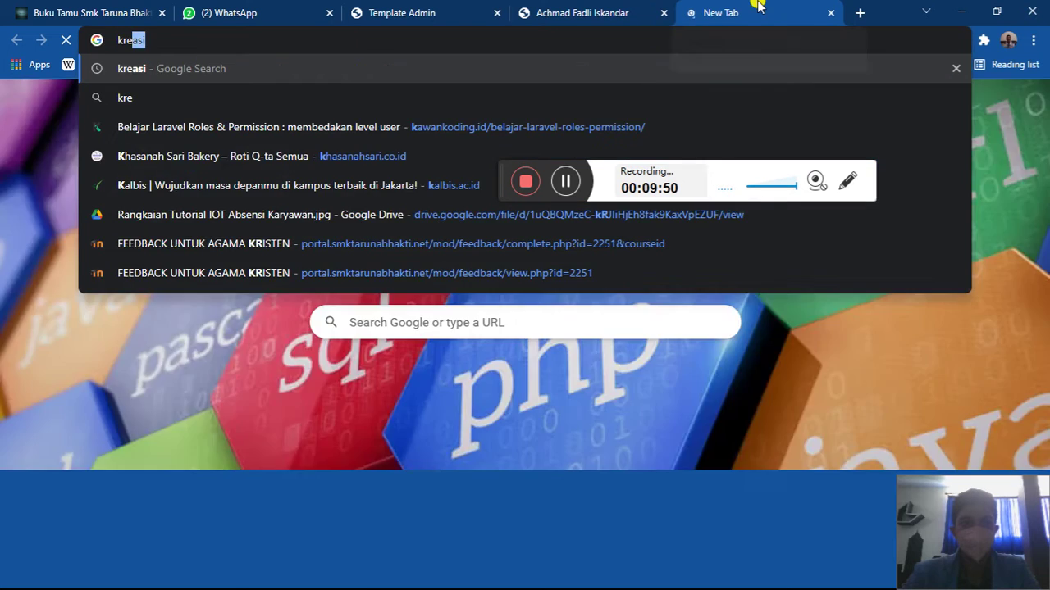
key("Return")
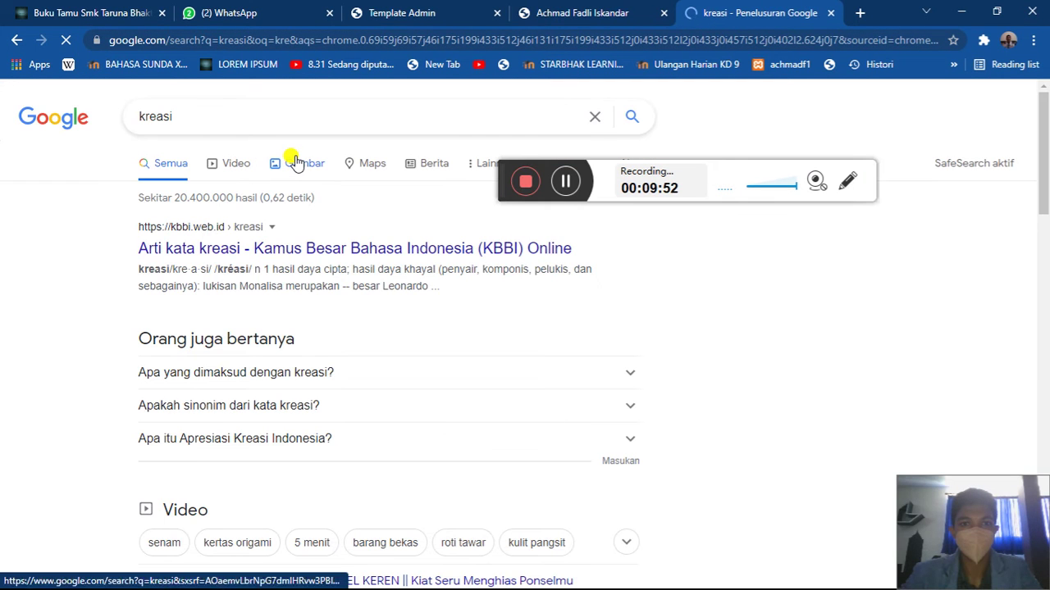
left_click(297, 162)
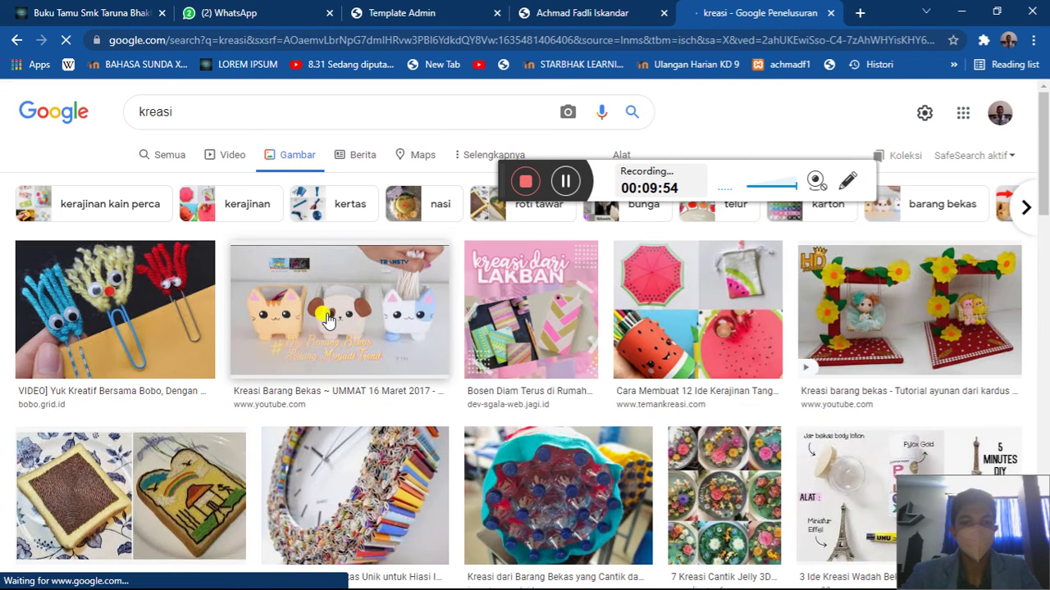
left_click(326, 320)
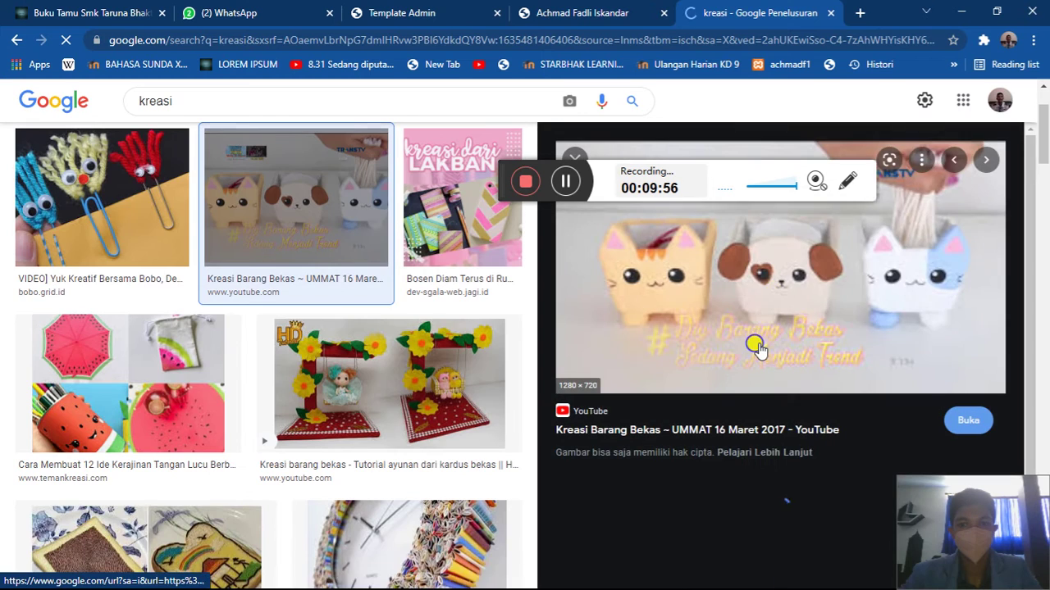
right_click(759, 349)
left_click(778, 288)
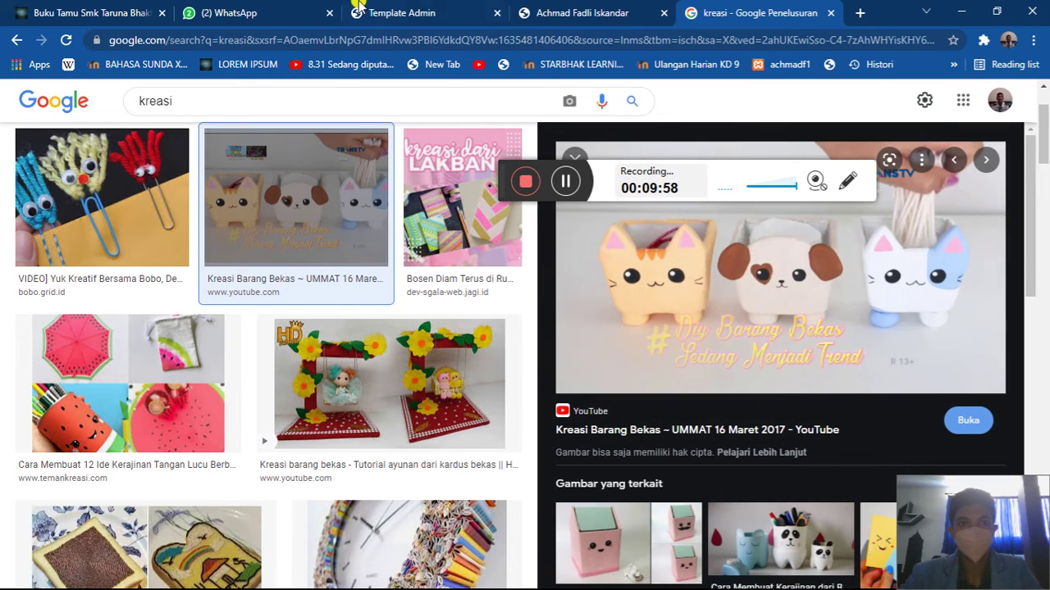
- Paste that address into gambar, then delete it as unusable base64 data
left_click(358, 10)
left_click(348, 261)
key("ctrl+v")
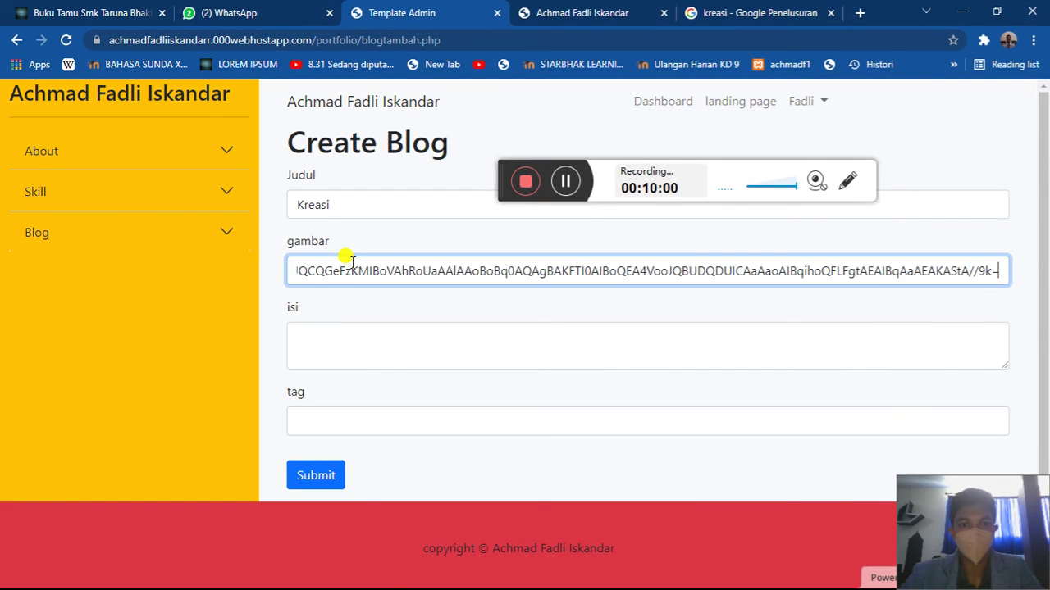
left_click_drag(347, 265, 134, 289)
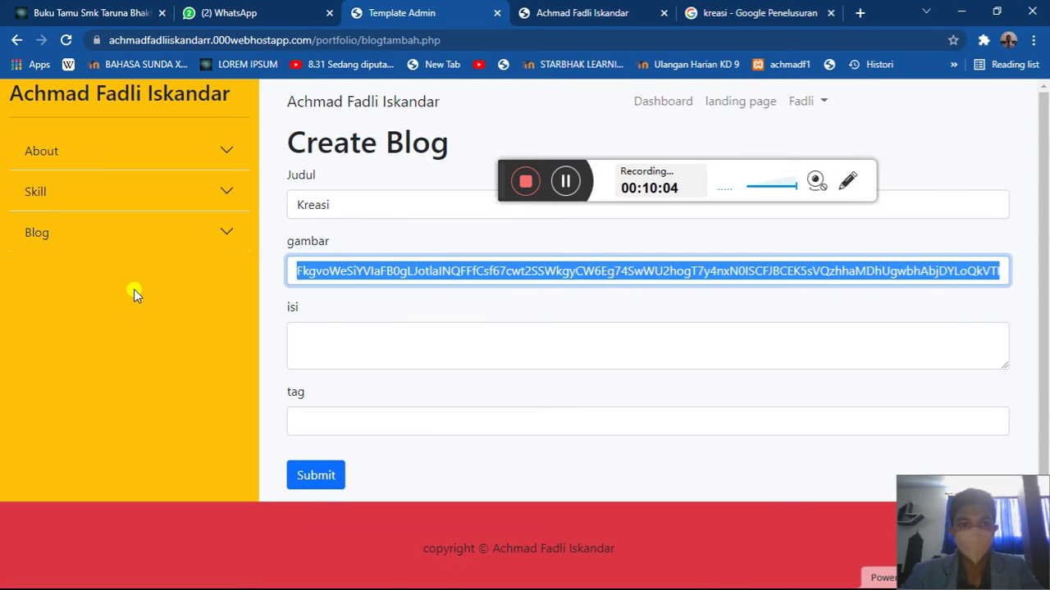
key("BackSpace")
- Copy the 'kreasi dari lakban' image address and paste it into the gambar field
left_click(738, 10)
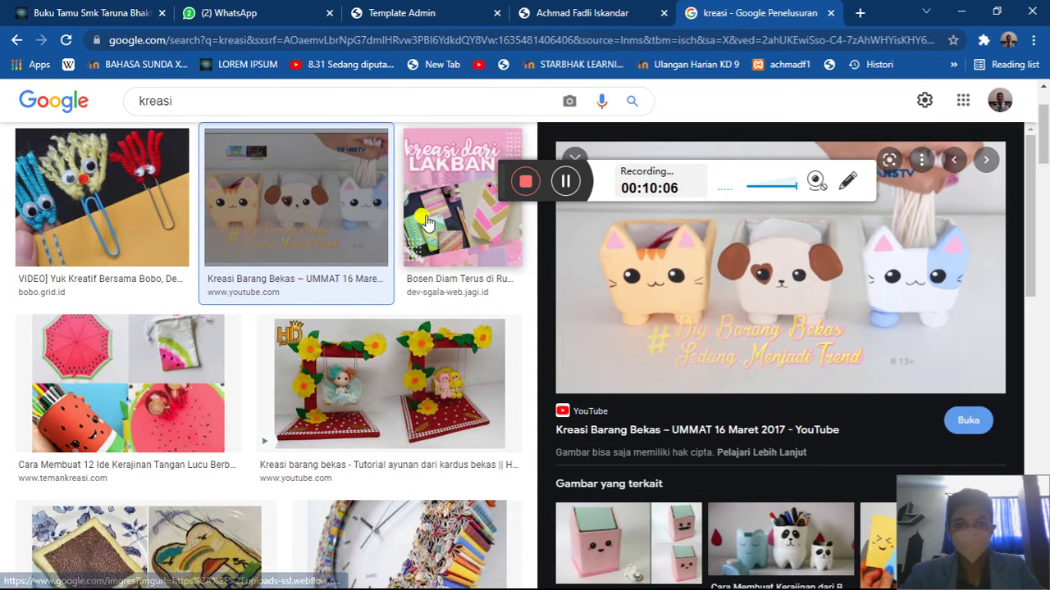
left_click(408, 222)
right_click(729, 314)
left_click(777, 531)
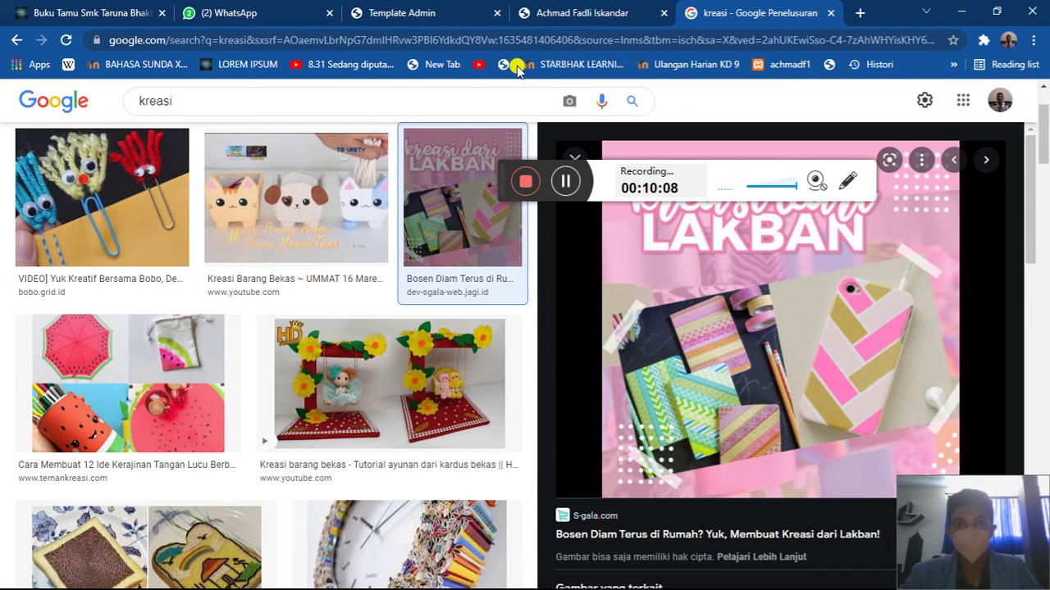
left_click(407, 10)
key("ctrl+v")
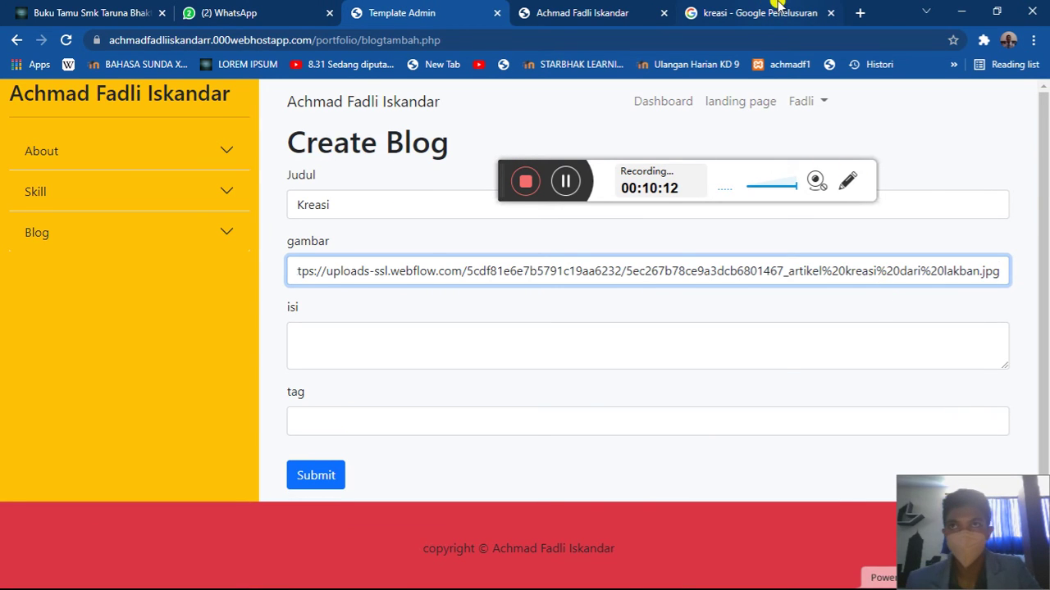
left_click(510, 328)
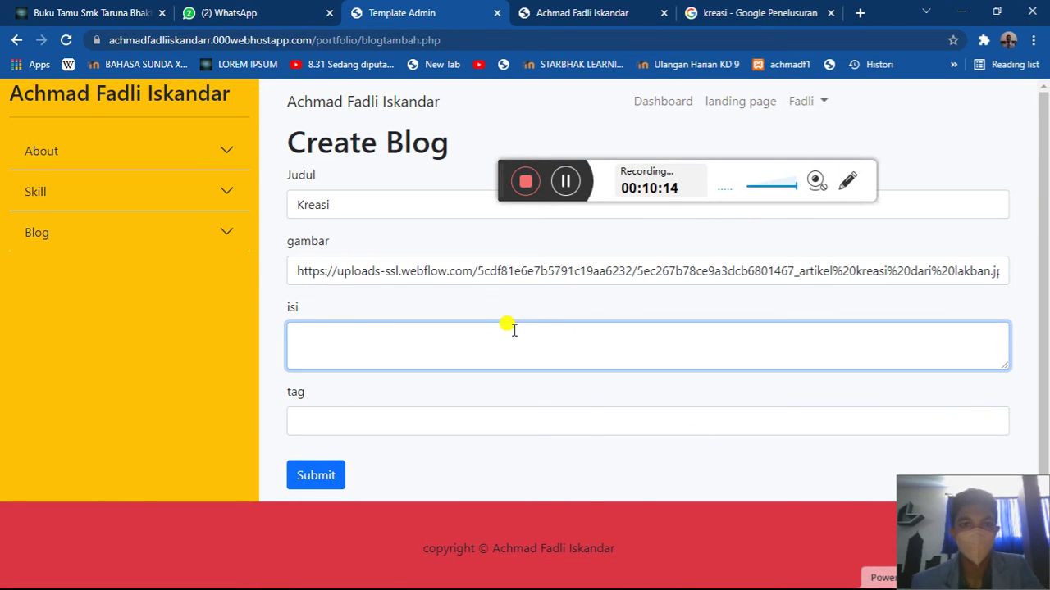
left_click(742, 13)
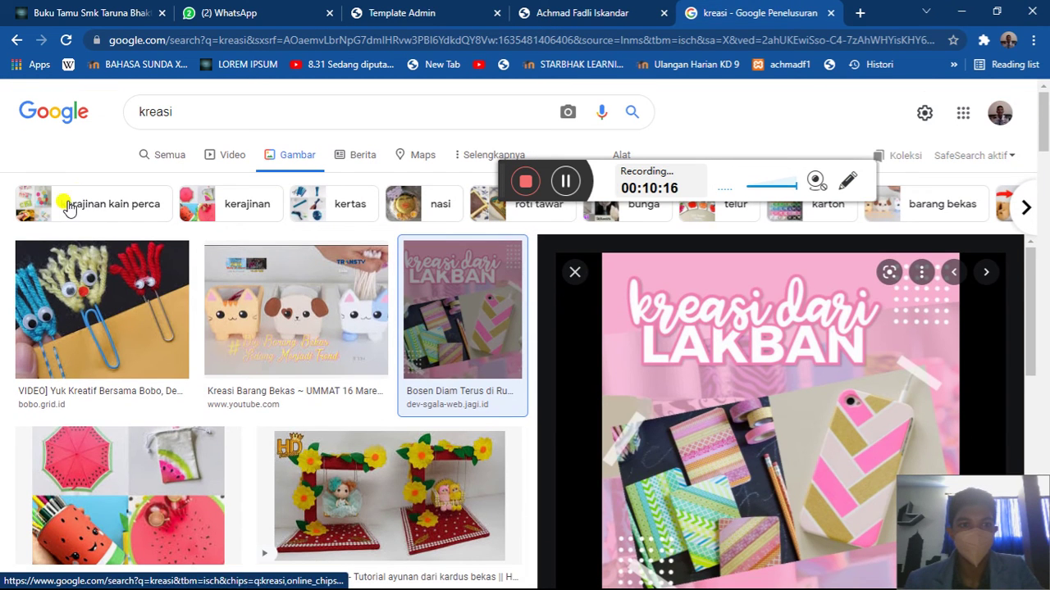
- Look through the kreasi web results and the KBBI definition, then return to the results
left_click(164, 154)
left_click(205, 246)
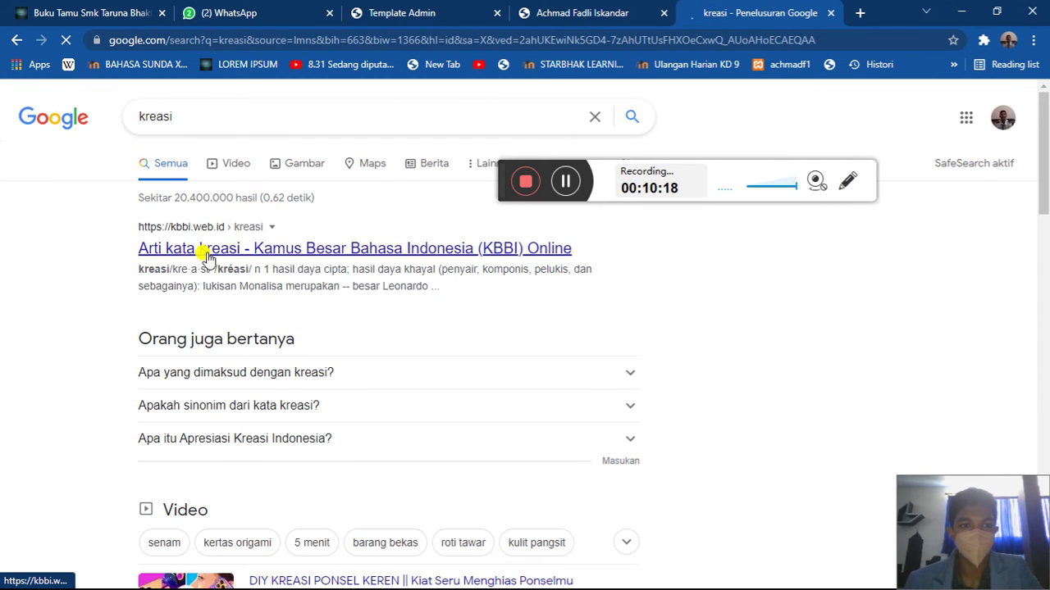
scroll(334, 414, "down", 1)
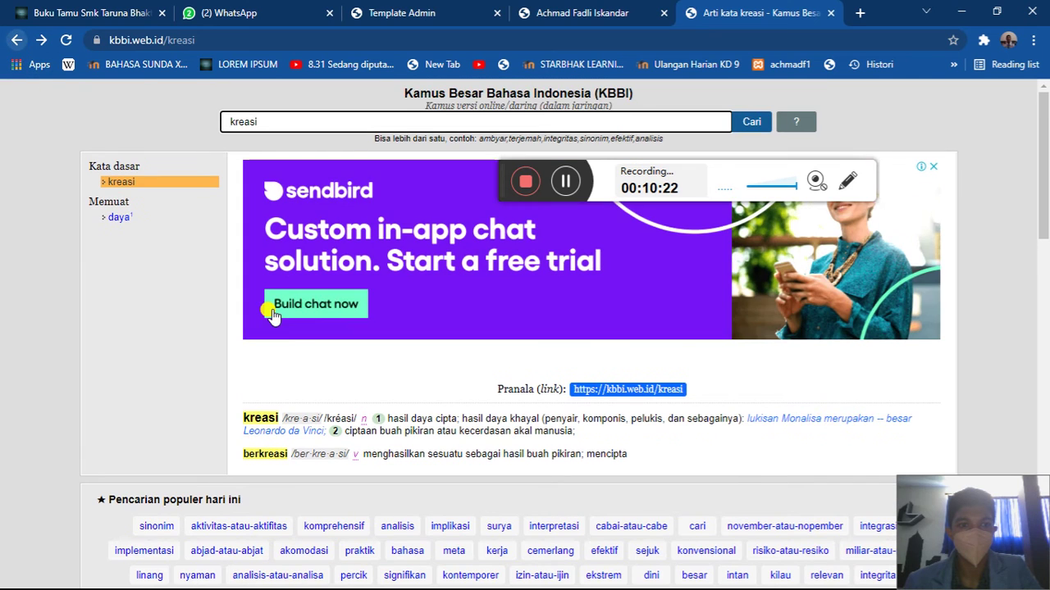
left_click(17, 39)
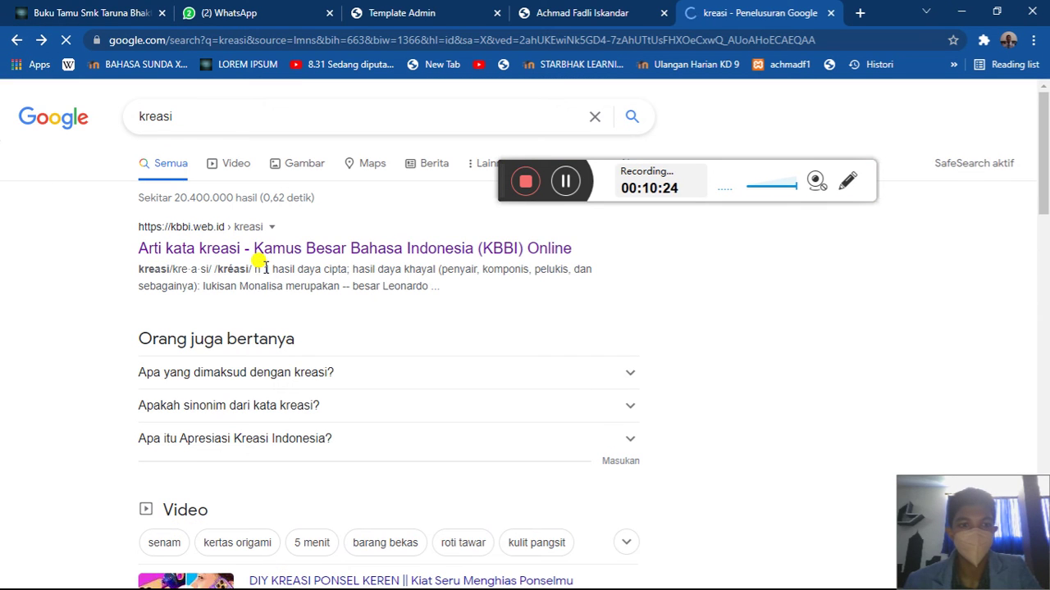
- Copy Google's 'Apa yang dimaksud dengan kreasi?' answer into the Create Blog isi field
left_click(255, 370)
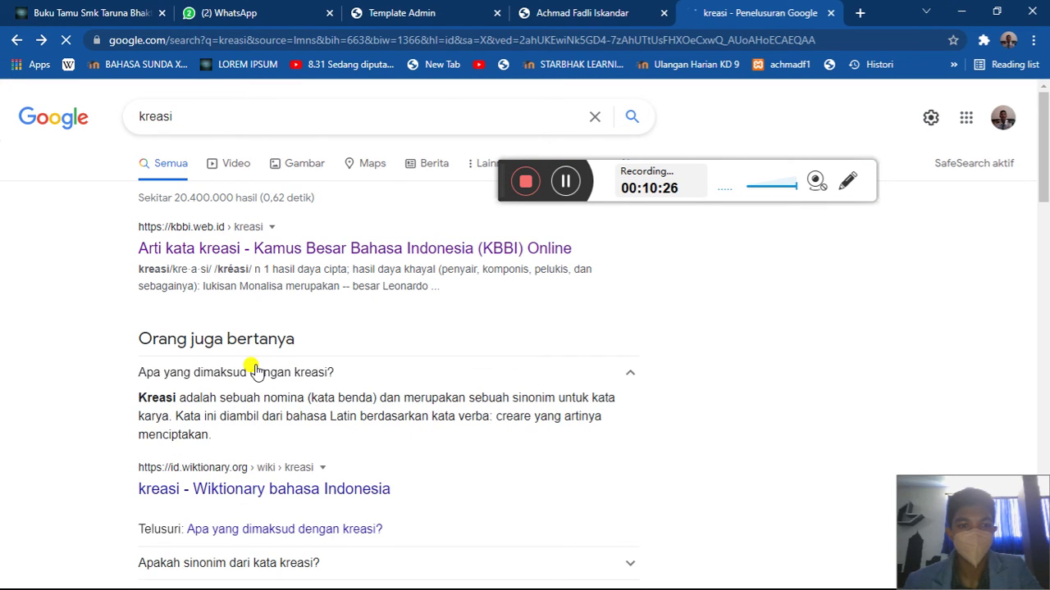
left_click_drag(232, 442, 138, 408)
left_click(213, 439)
key("ctrl+c")
left_click(591, 12)
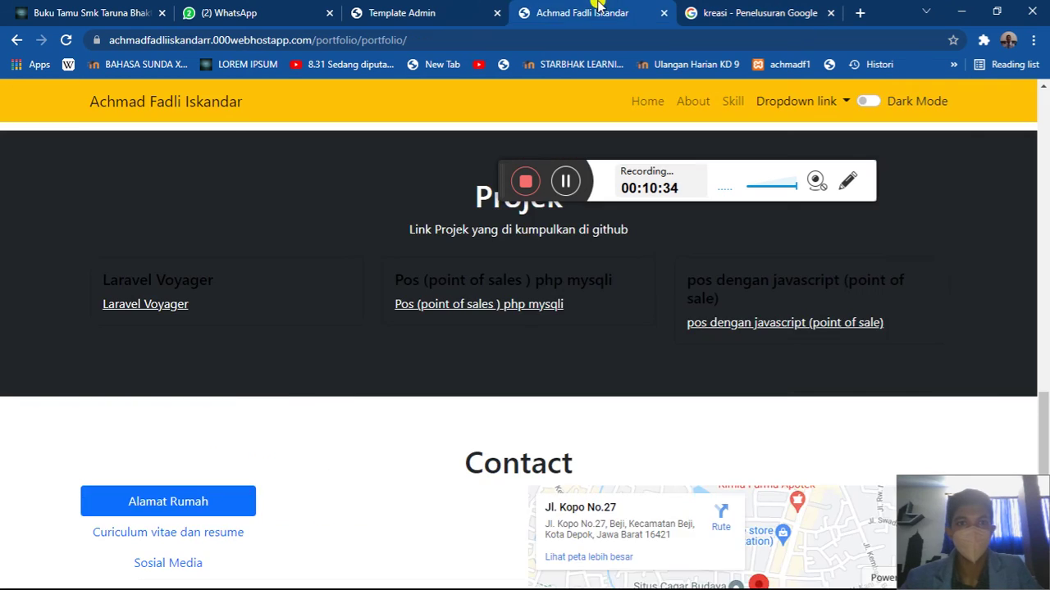
left_click(401, 13)
key("ctrl+v")
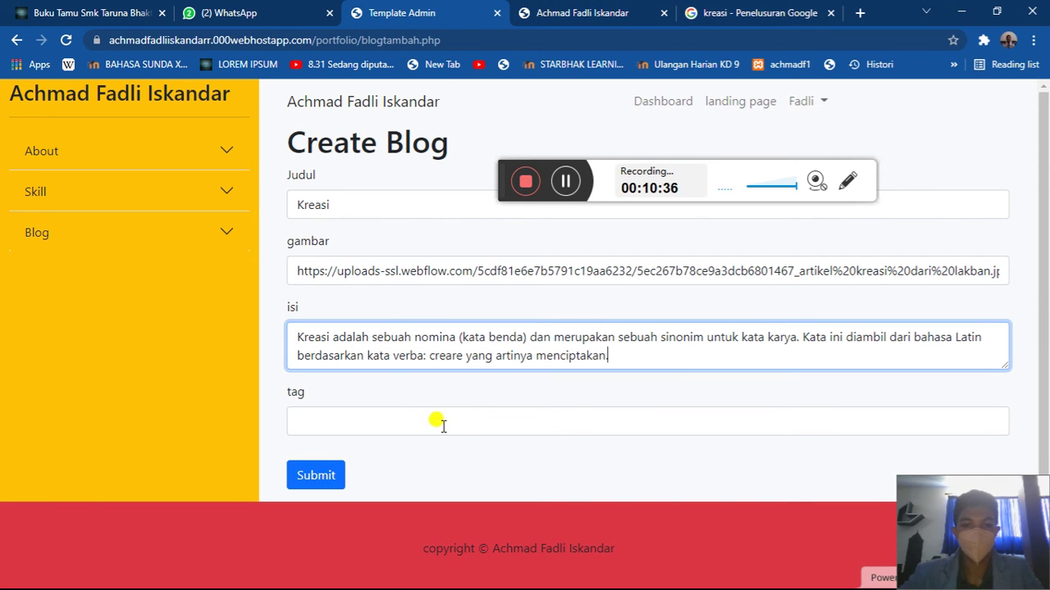
- Enter tag 'k' and submit the new Kreasi blog post
left_click(443, 426)
type("k")
left_click(329, 477)
key("Return")
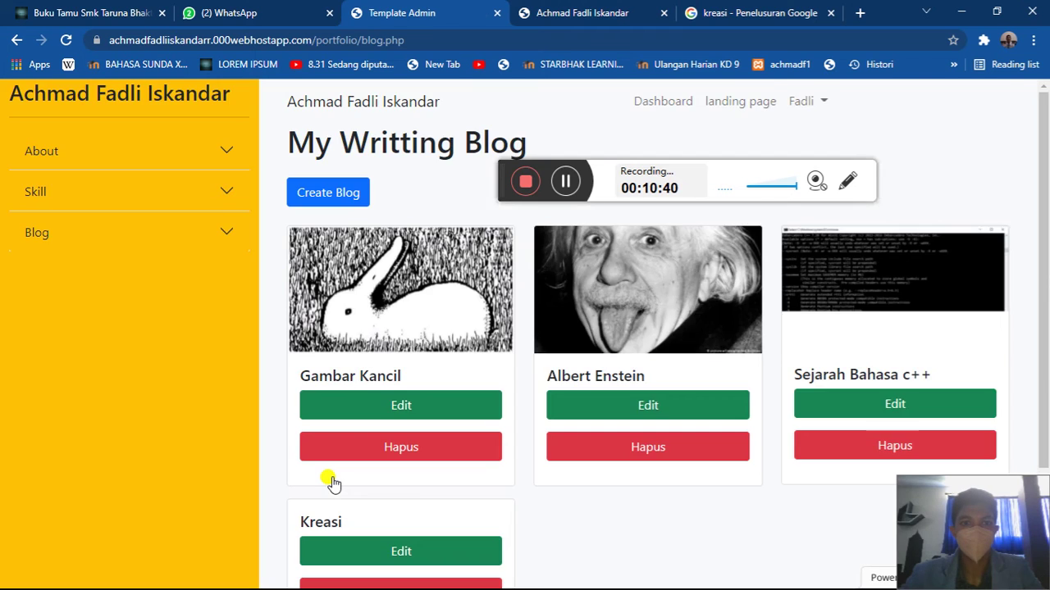
scroll(331, 481, "down", 5)
scroll(331, 479, "up", 1)
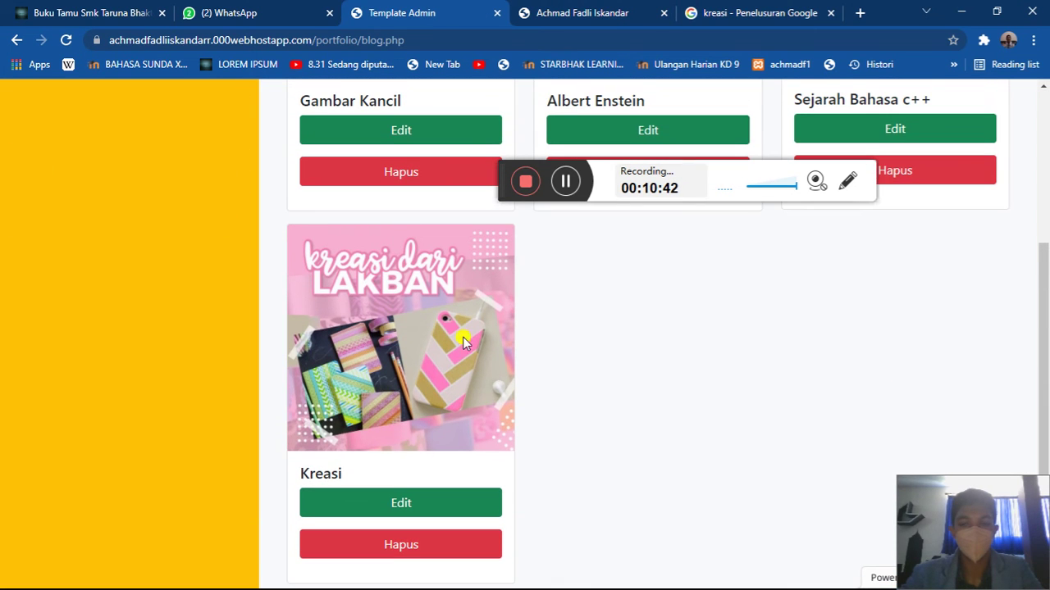
scroll(463, 343, "up", 4)
scroll(542, 461, "down", 2)
scroll(541, 457, "up", 2)
- Reload the public portfolio and check its Blog and Contact sections
left_click(551, 9)
scroll(519, 316, "up", 10)
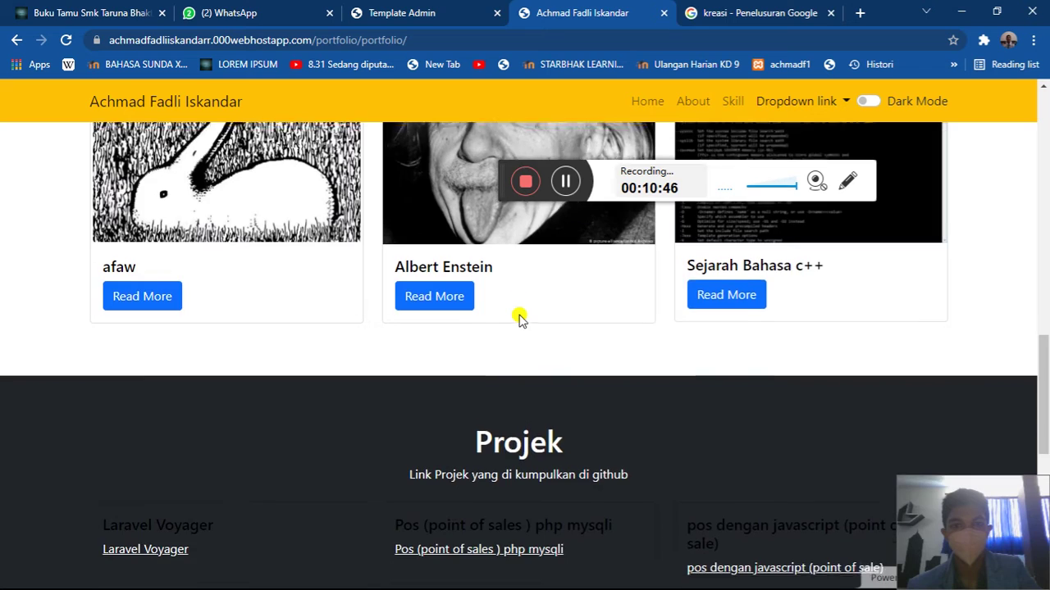
left_click(65, 39)
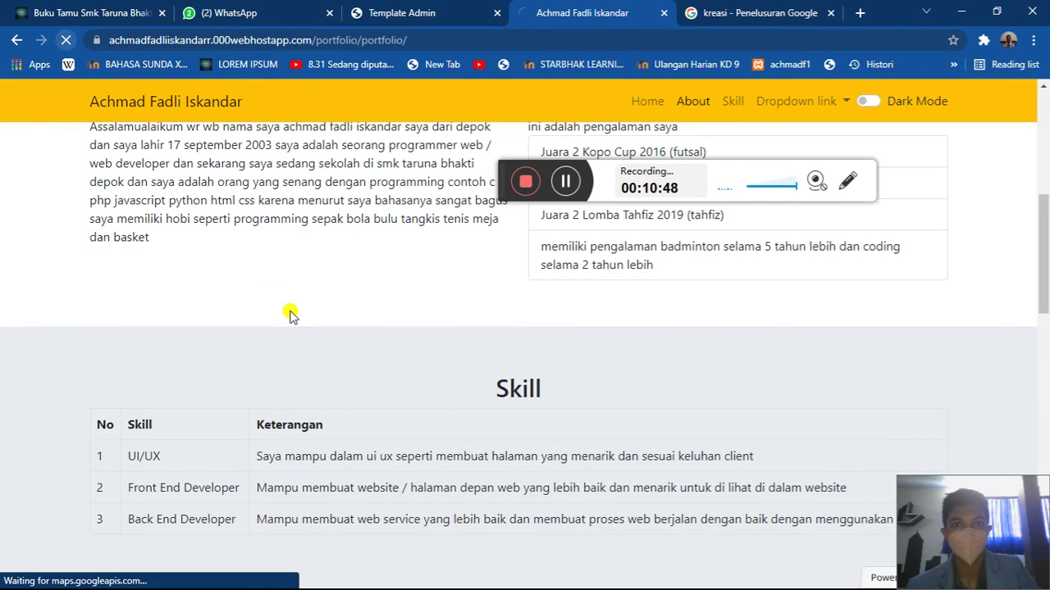
scroll(288, 311, "down", 8)
scroll(290, 310, "down", 1)
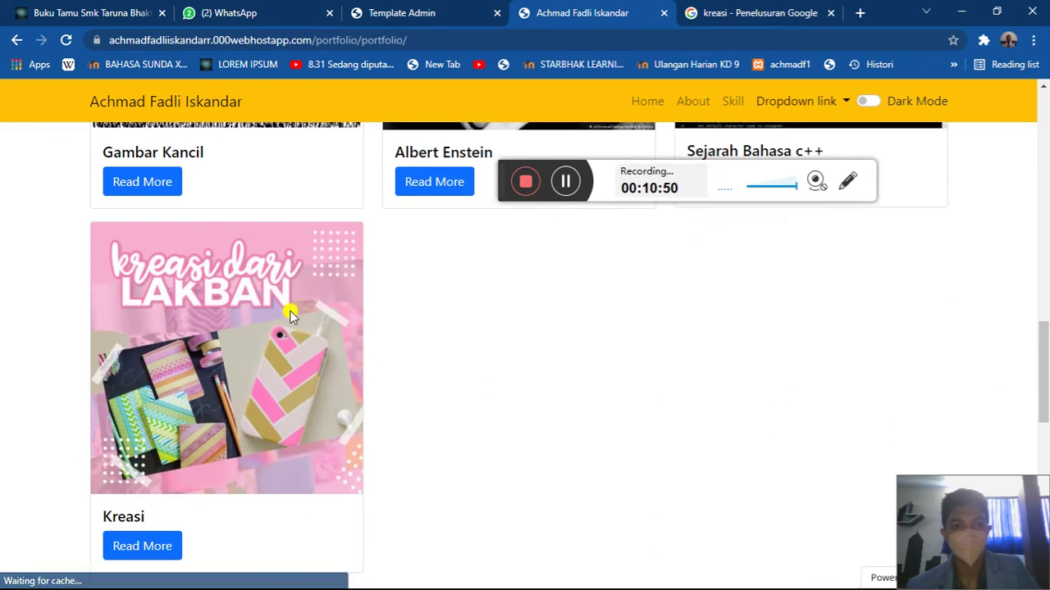
scroll(290, 311, "up", 3)
- Delete the Kreasi post from the admin blog list, then recheck the public site
left_click(430, 8)
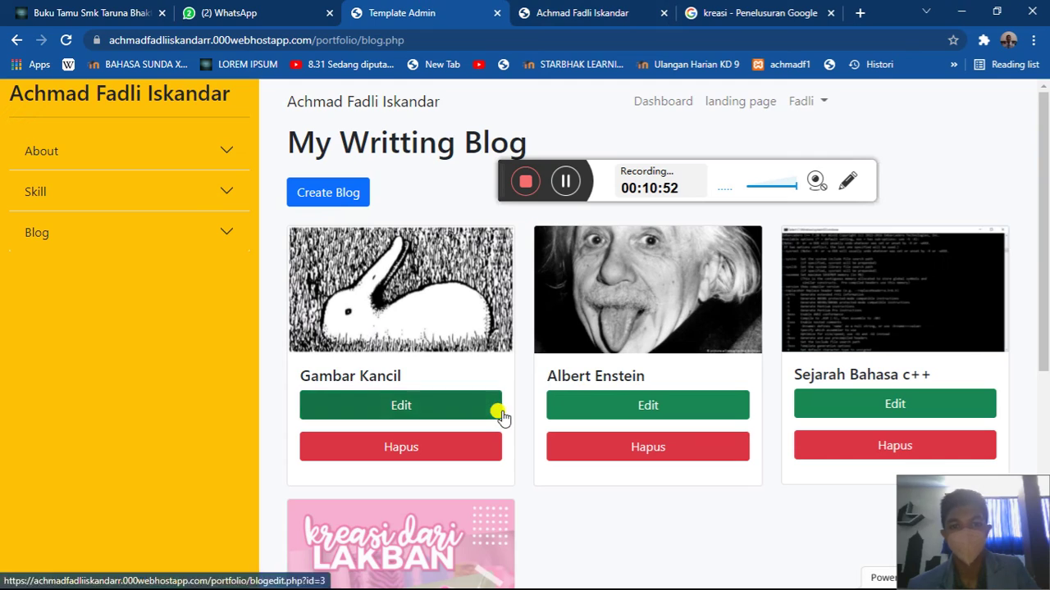
scroll(492, 426, "down", 4)
left_click(471, 477)
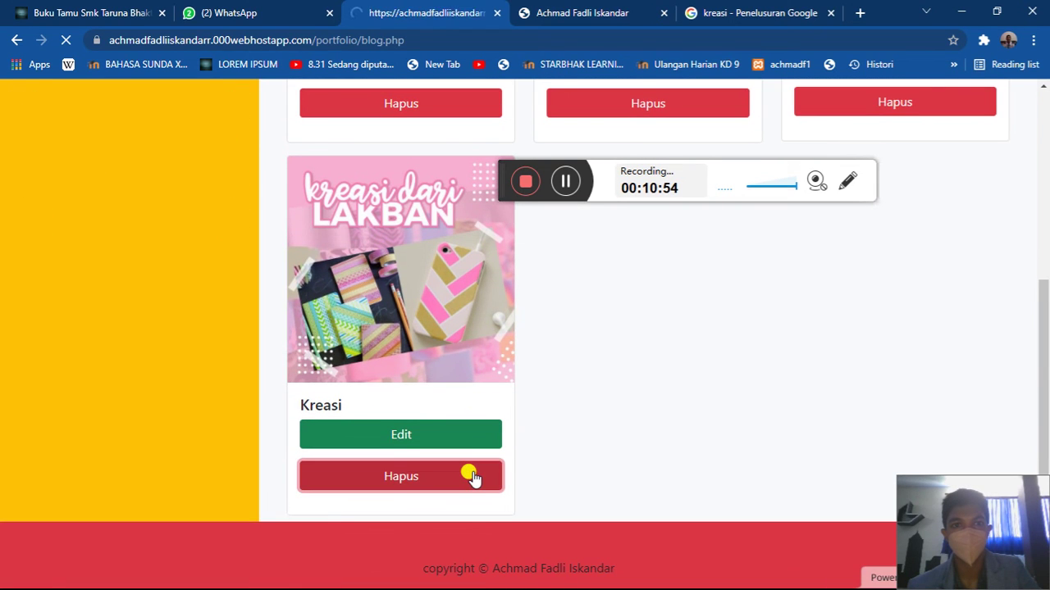
left_click(586, 9)
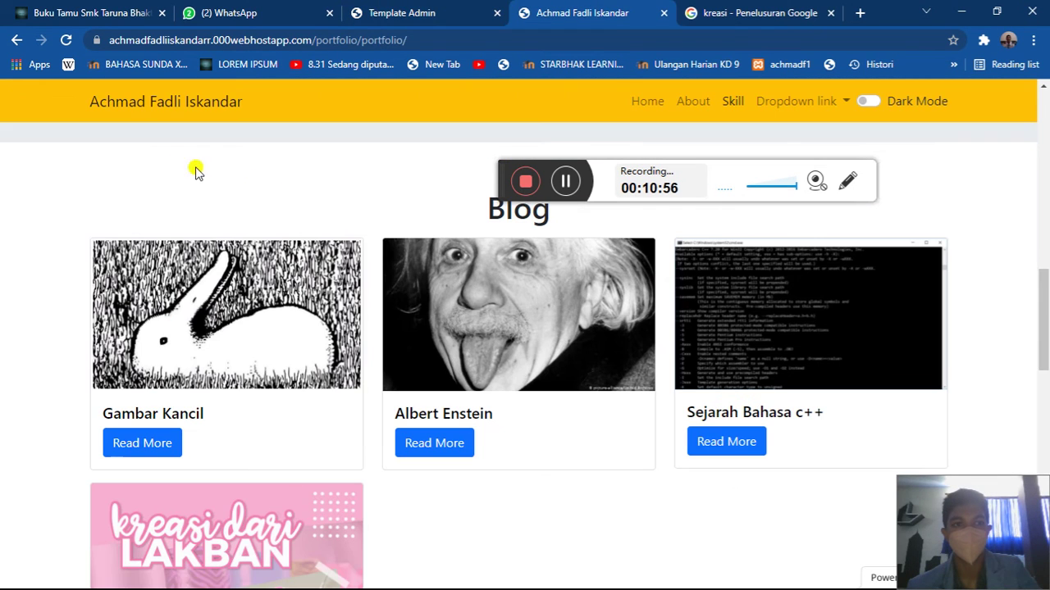
scroll(181, 165, "down", 10)
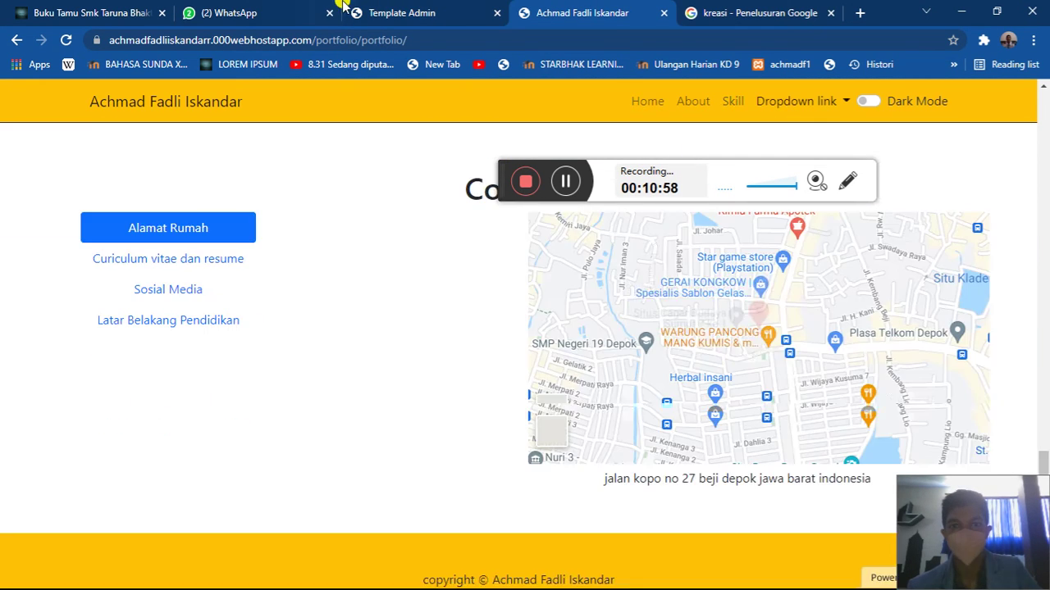
left_click(402, 13)
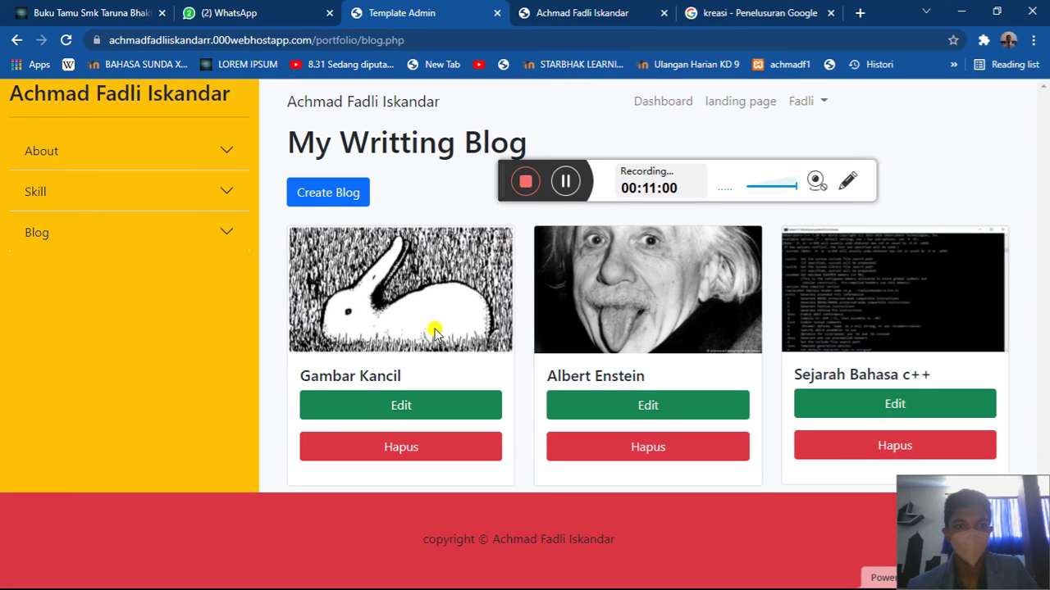
- Expand and collapse the Skill section in the admin sidebar
left_click(62, 200)
left_click(54, 199)
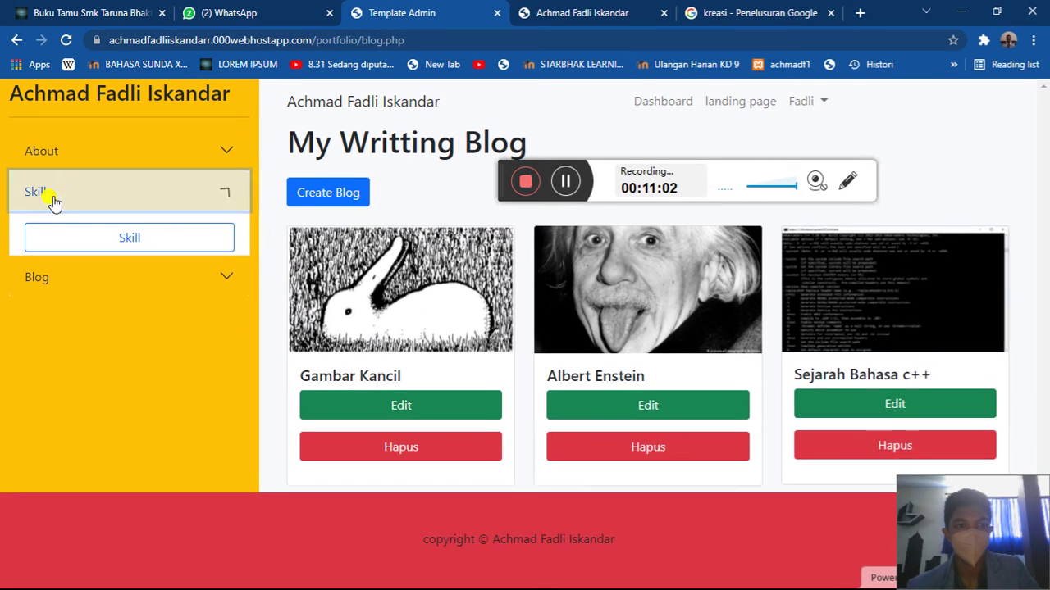
left_click(136, 207)
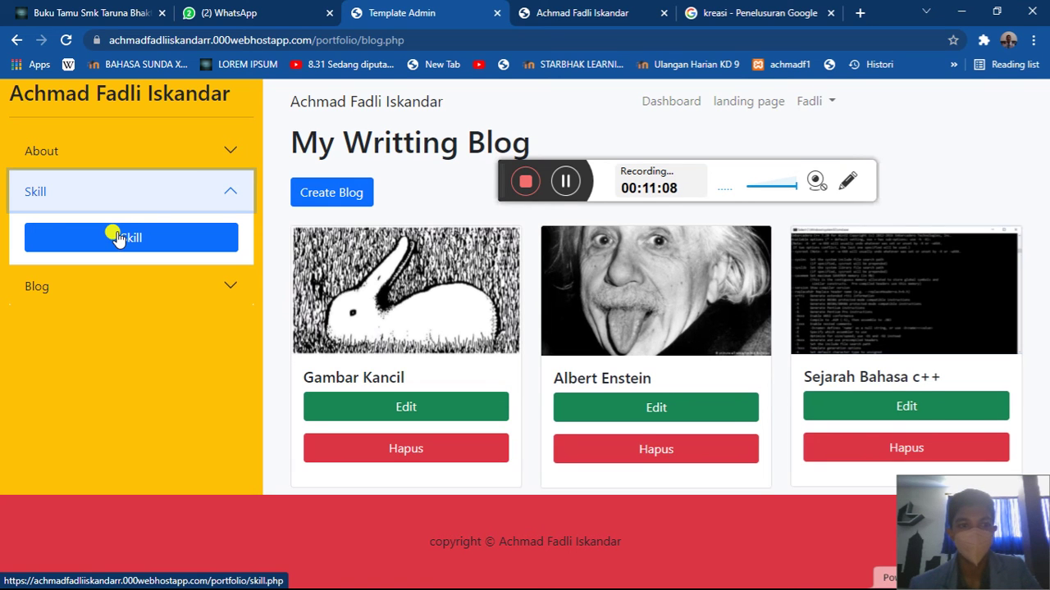
left_click(101, 204)
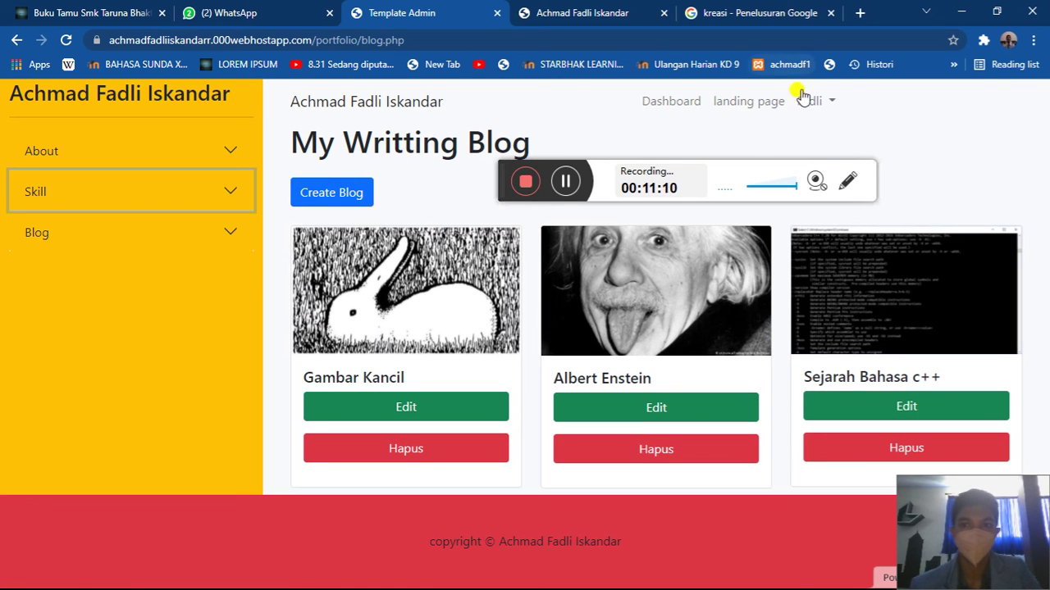
- Compare the admin Portfolio project list with the public Projek section
left_click(808, 100)
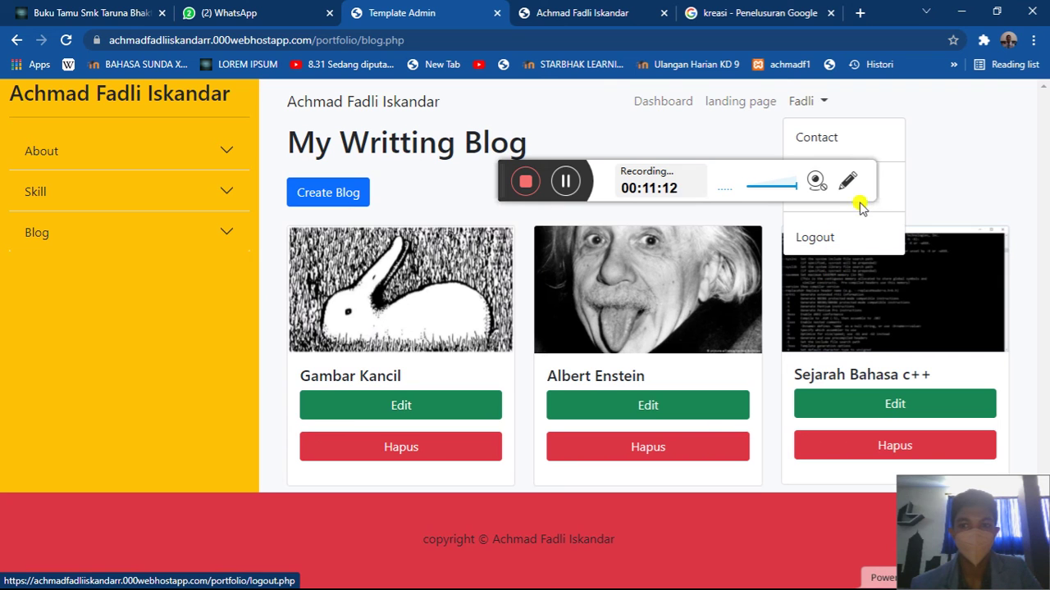
left_click(877, 187)
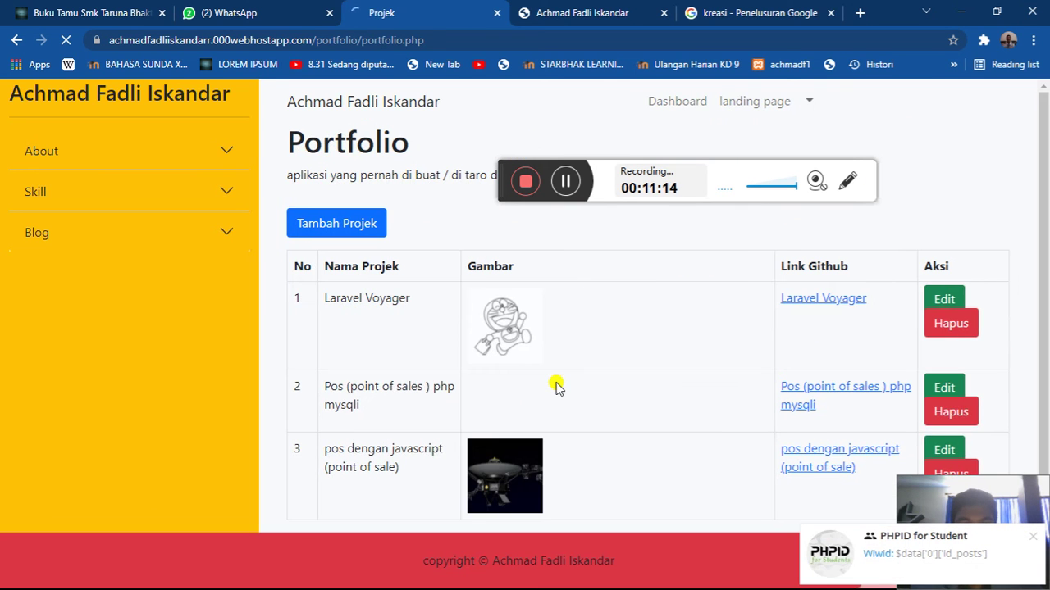
left_click(550, 10)
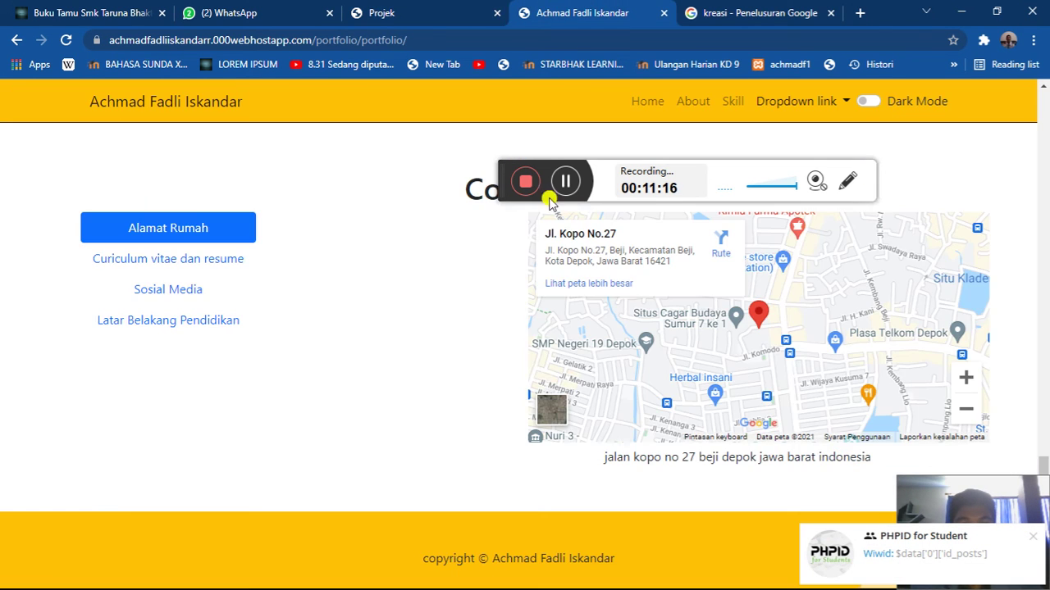
scroll(550, 203, "up", 7)
left_click(354, 9)
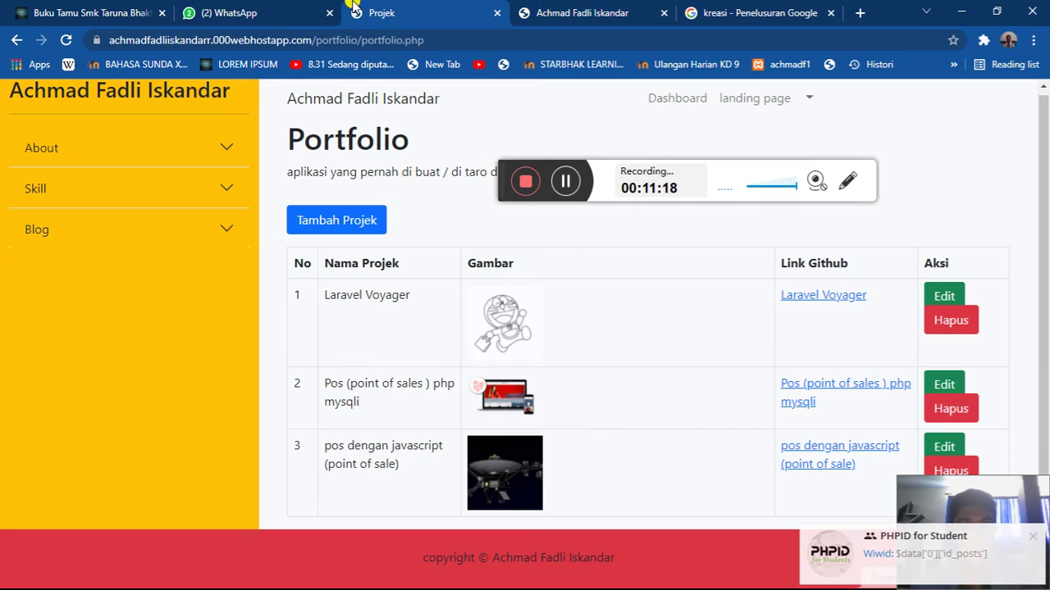
left_click(563, 12)
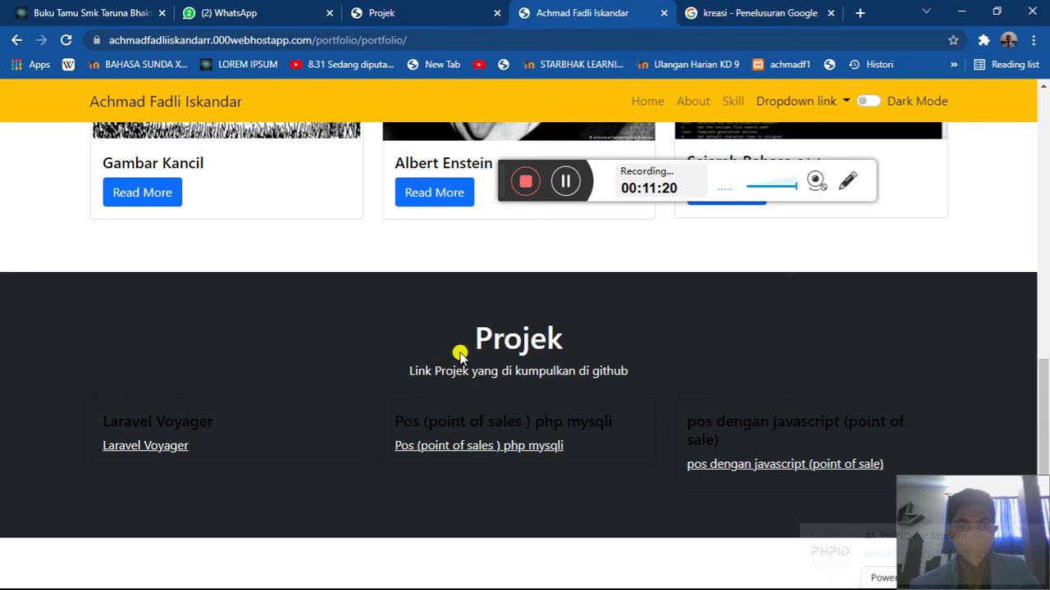
left_click_drag(393, 347, 640, 402)
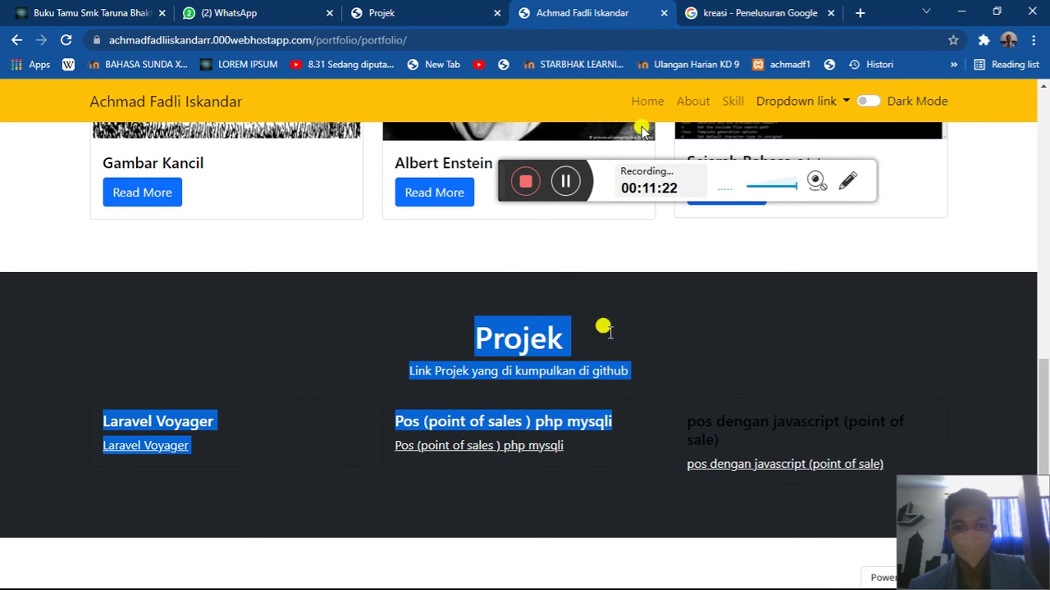
left_click(459, 8)
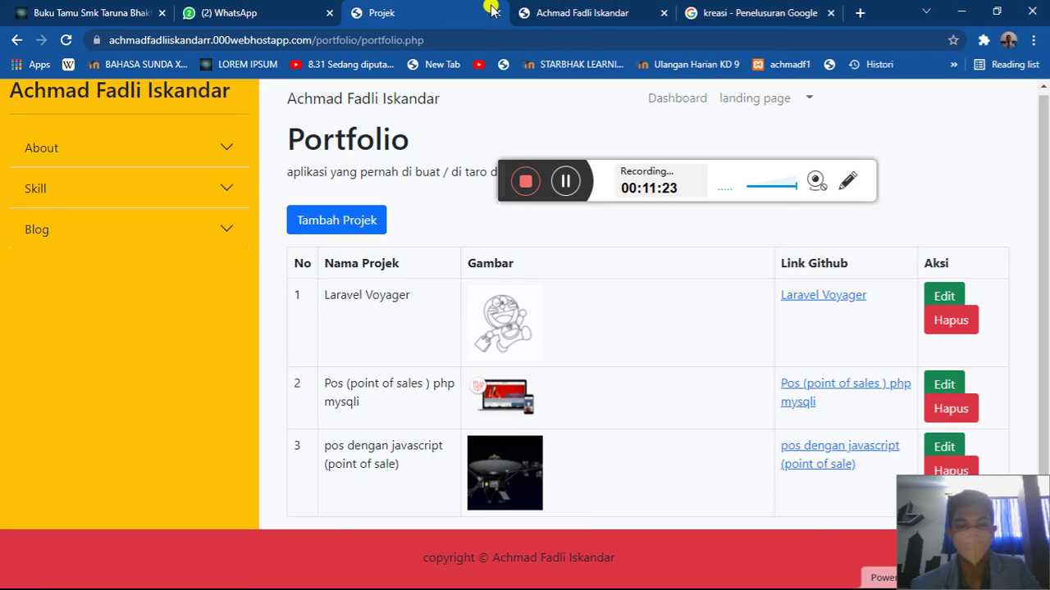
- Log out of the admin panel and close the login tab
left_click(808, 99)
left_click(823, 240)
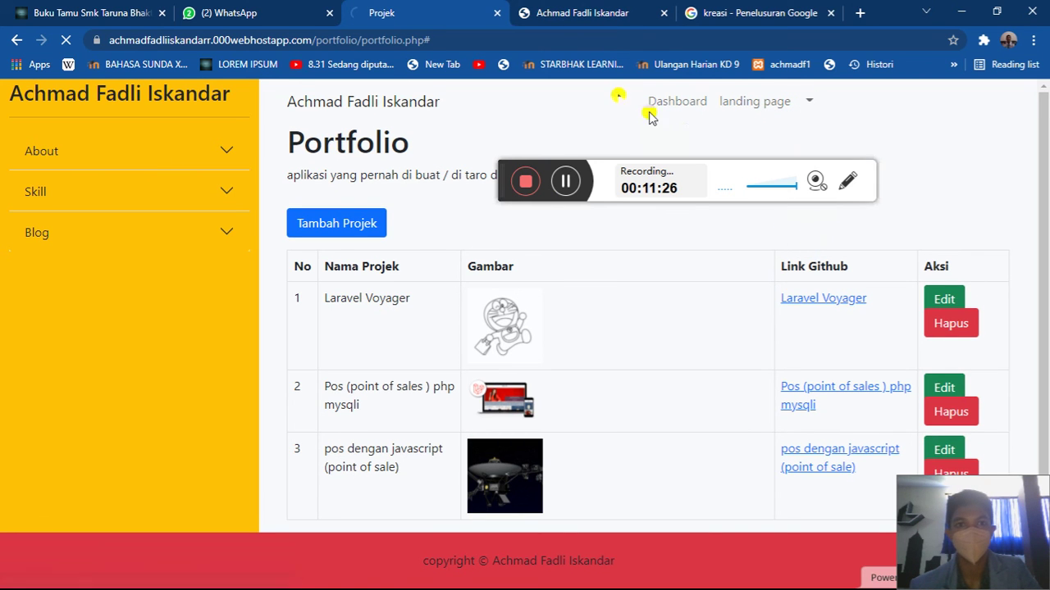
left_click(497, 12)
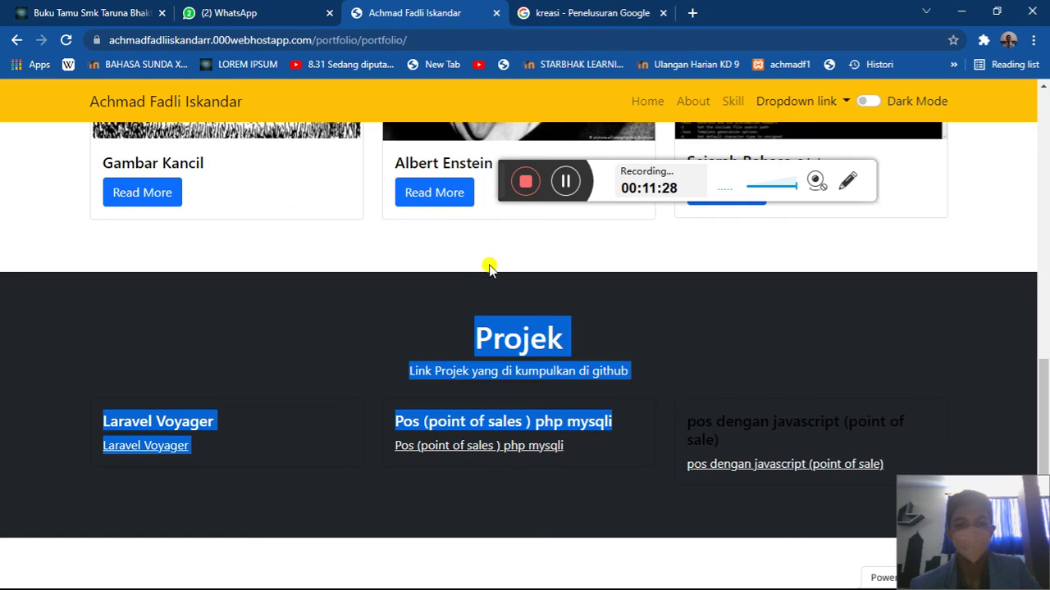
- Open the full Gambar Kancil article with Read More
scroll(490, 269, "up", 6)
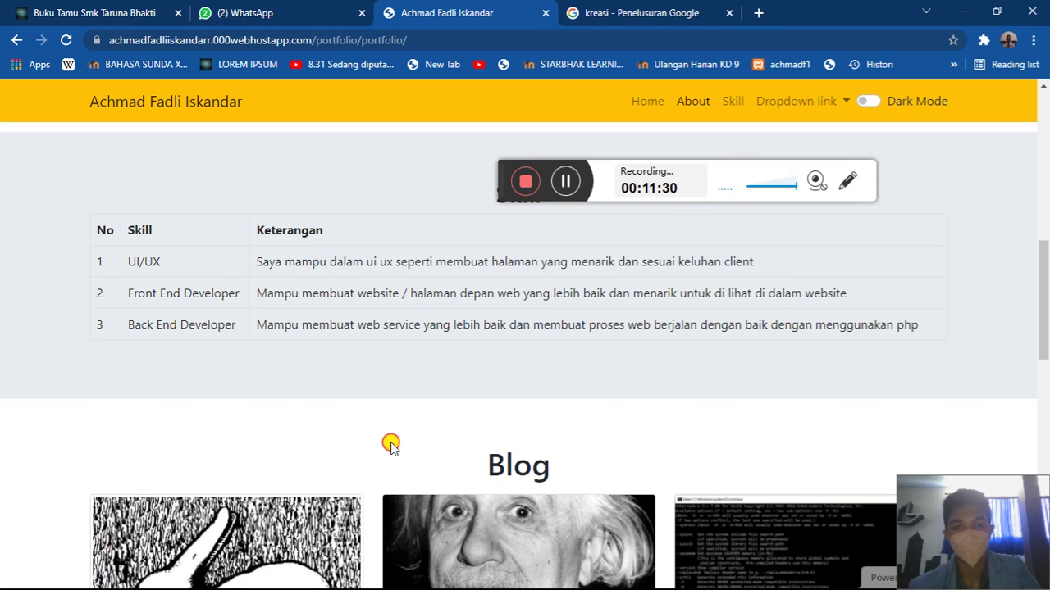
scroll(390, 443, "down", 3)
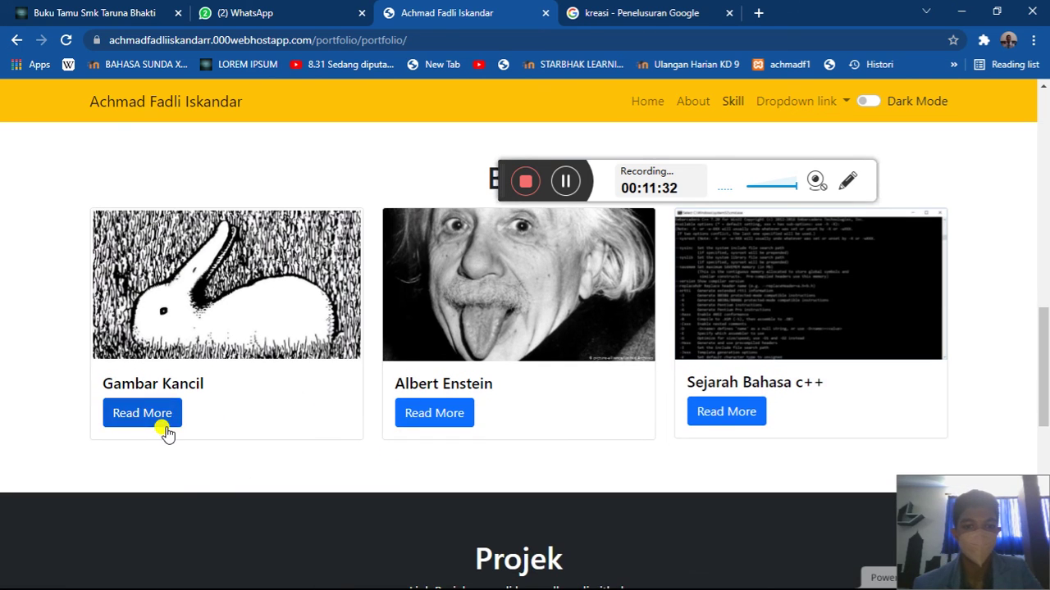
left_click(164, 415)
scroll(469, 394, "down", 4)
scroll(472, 392, "up", 4)
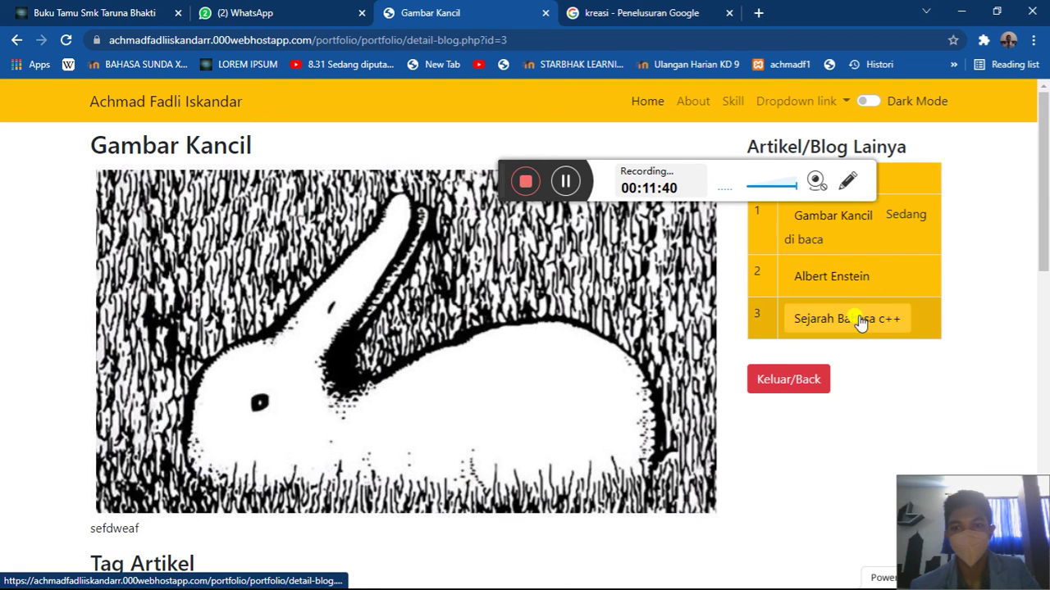
- View the Albert Enstein and Sejarah Bahasa c++ articles, then return to Gambar Kancil
left_click(839, 279)
scroll(866, 359, "down", 2)
scroll(853, 311, "up", 2)
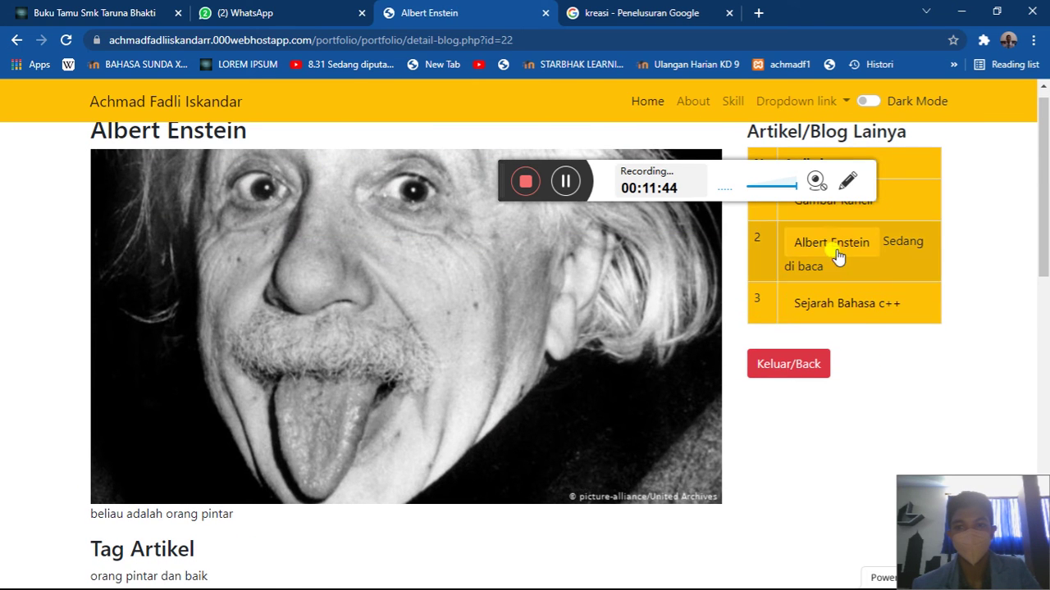
left_click(840, 302)
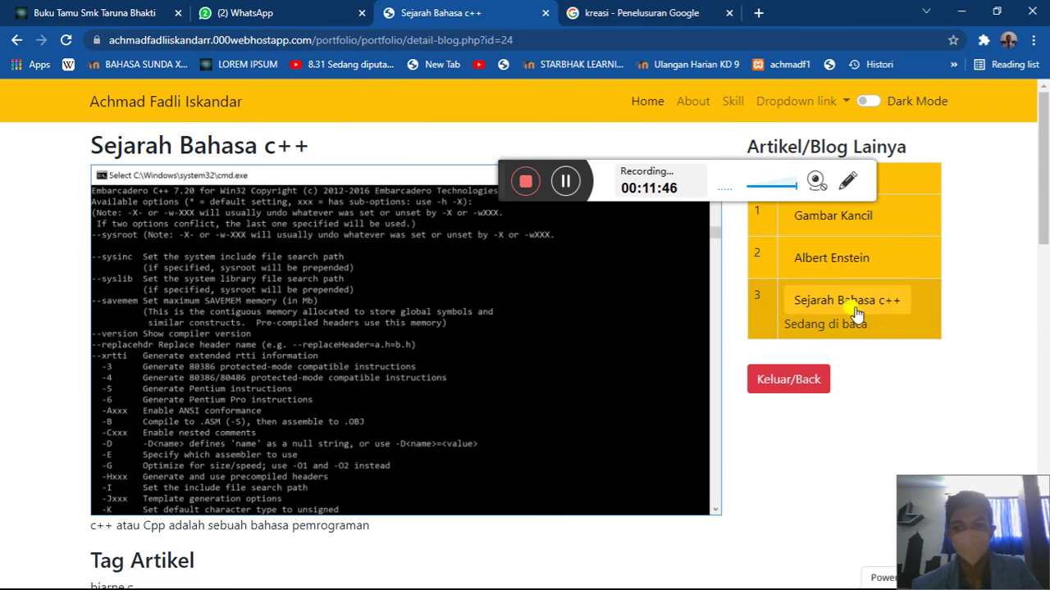
left_click(832, 216)
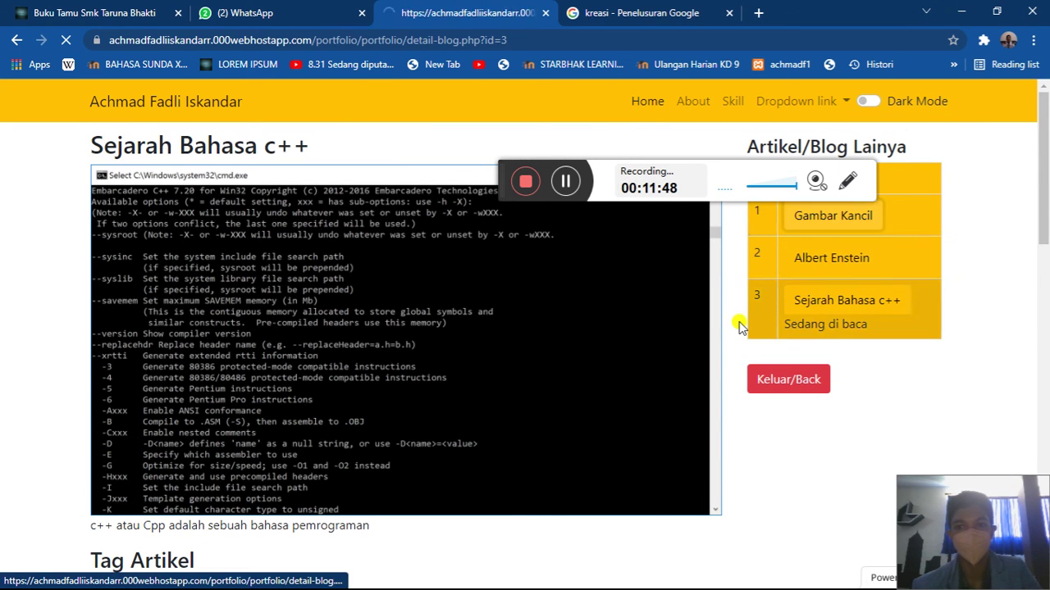
scroll(739, 326, "down", 5)
scroll(738, 325, "up", 2)
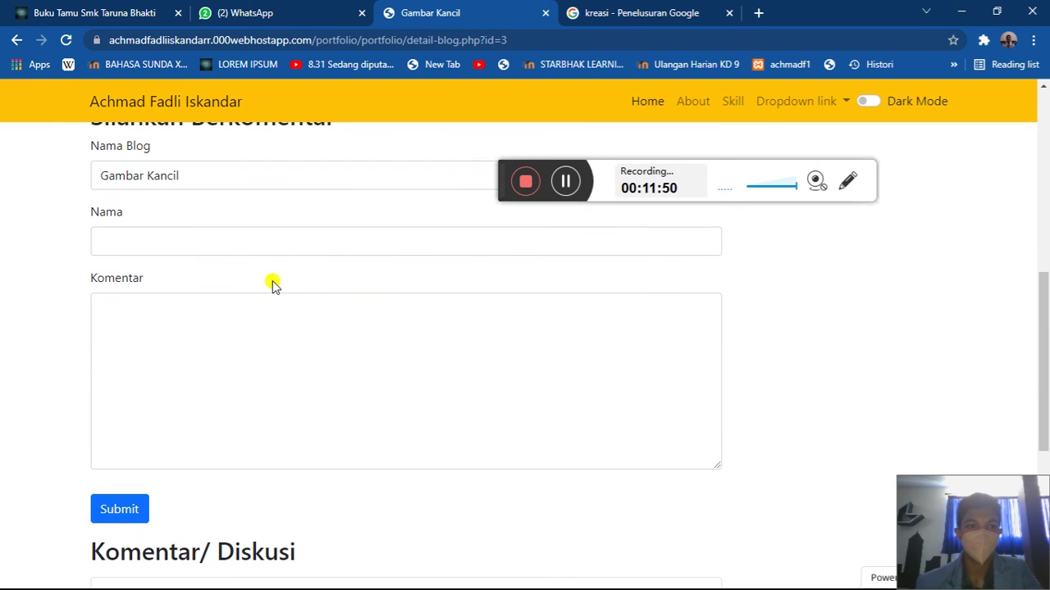
- Enter the commenter's name and comment 'gambar kehitaman kurang berwarna', then submit it
left_click(216, 239)
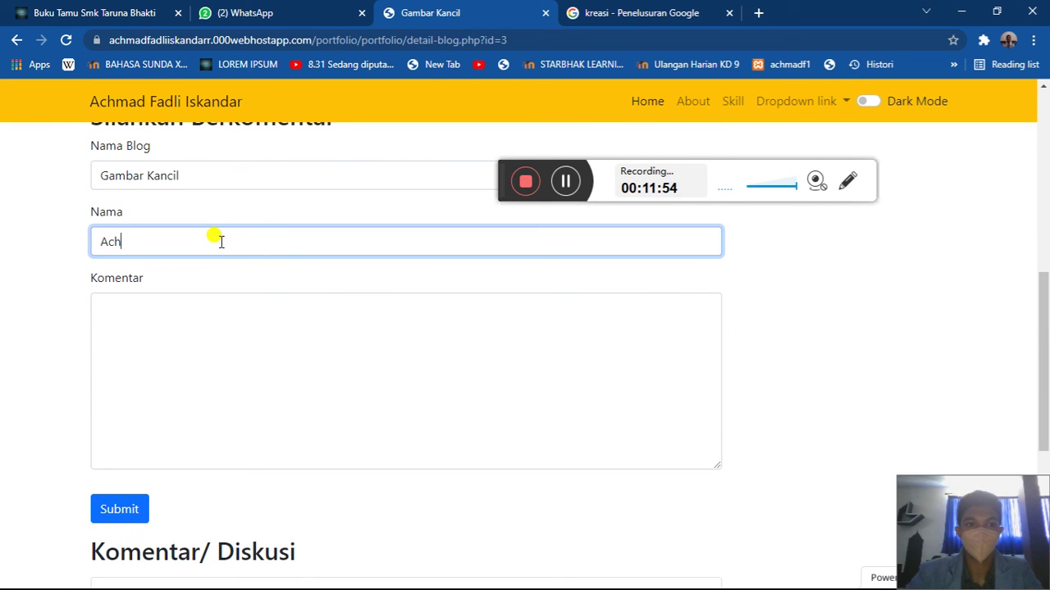
left_click(195, 364)
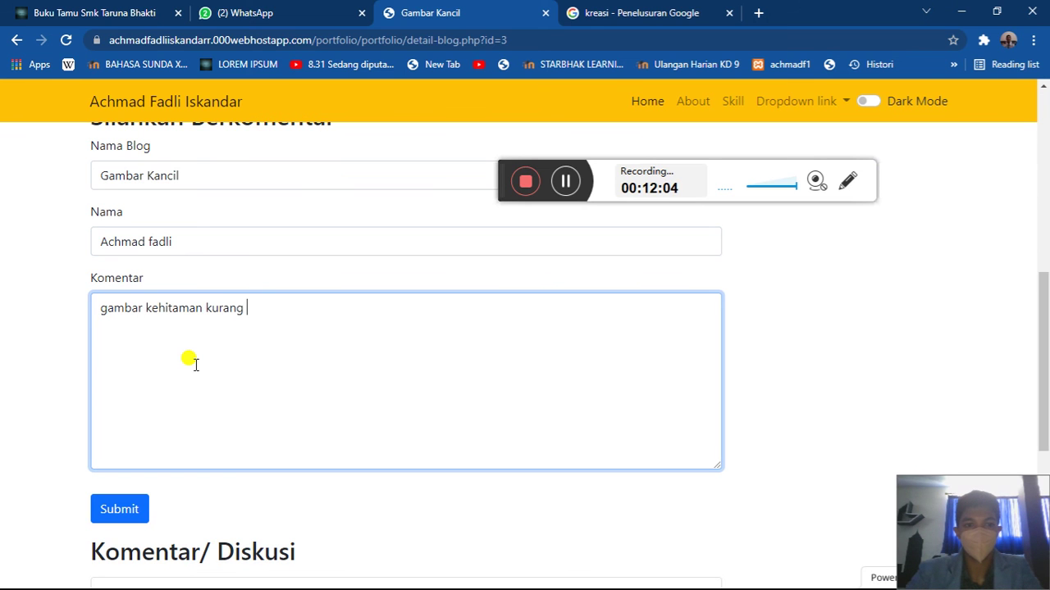
scroll(195, 364, "down", 4)
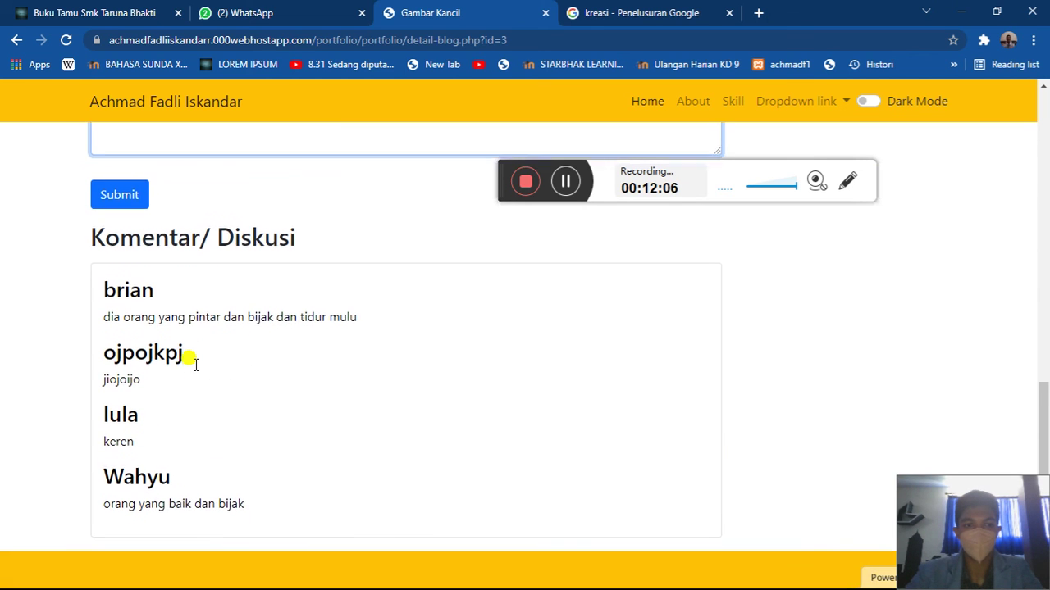
left_click(129, 202)
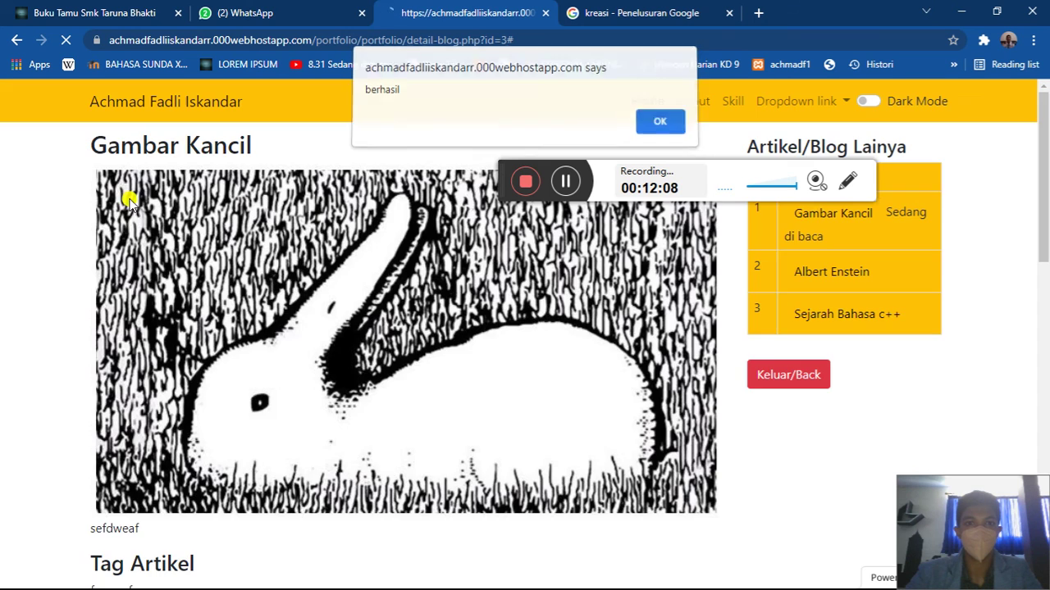
key("Return")
- Dismiss the empty-form warning after resubmitting, then open the Albert Enstein article
scroll(305, 370, "up", 2)
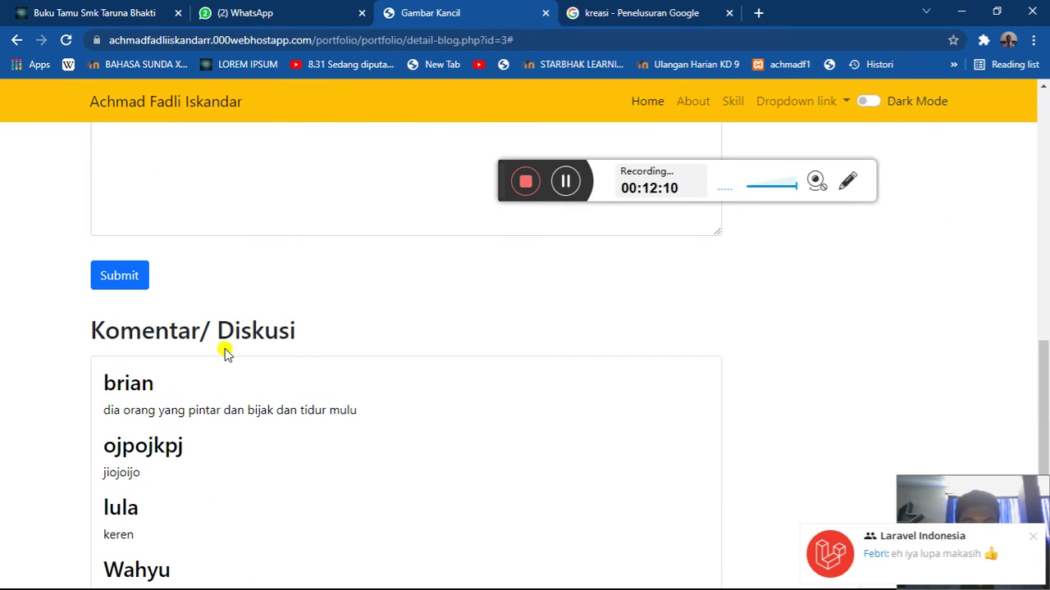
left_click(108, 264)
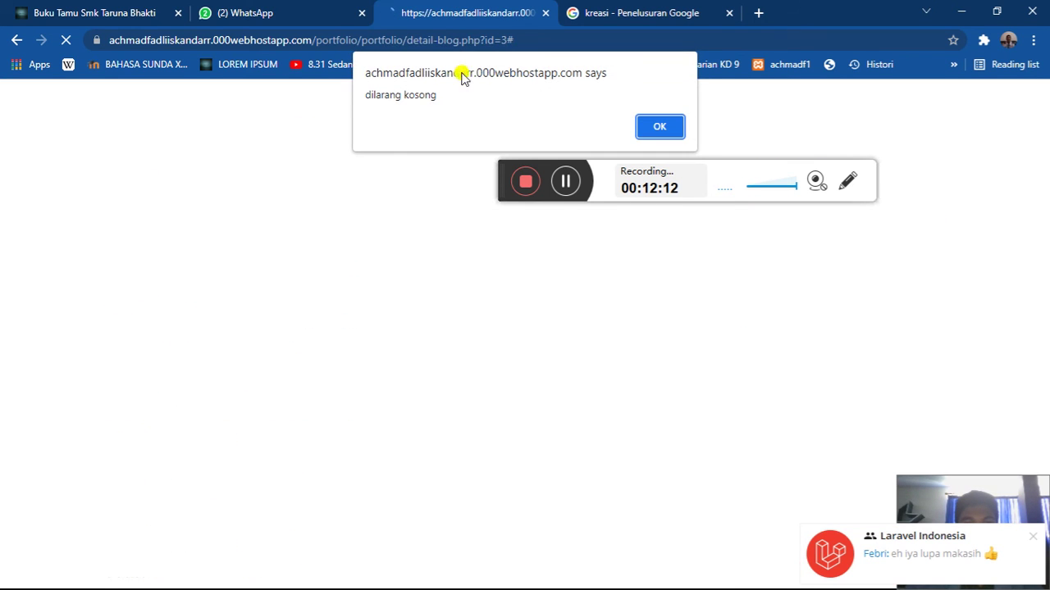
left_click(656, 131)
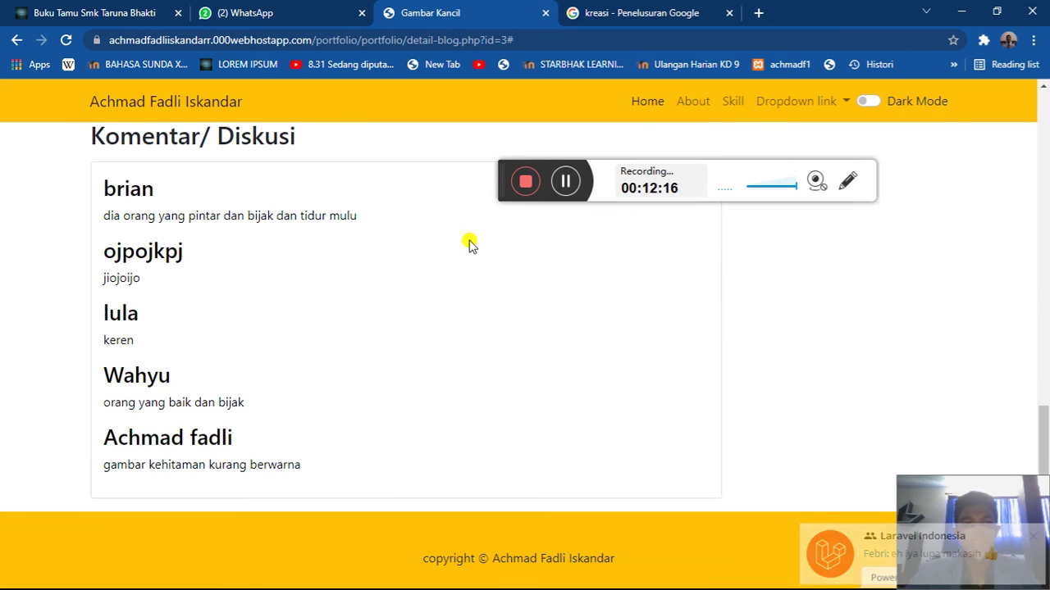
scroll(215, 492, "up", 10)
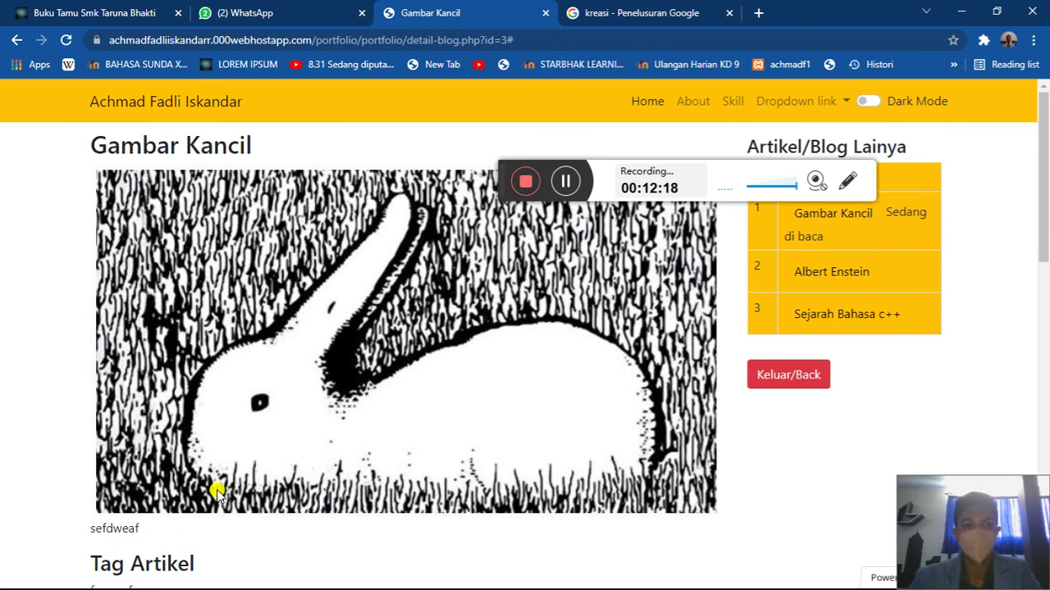
left_click(846, 277)
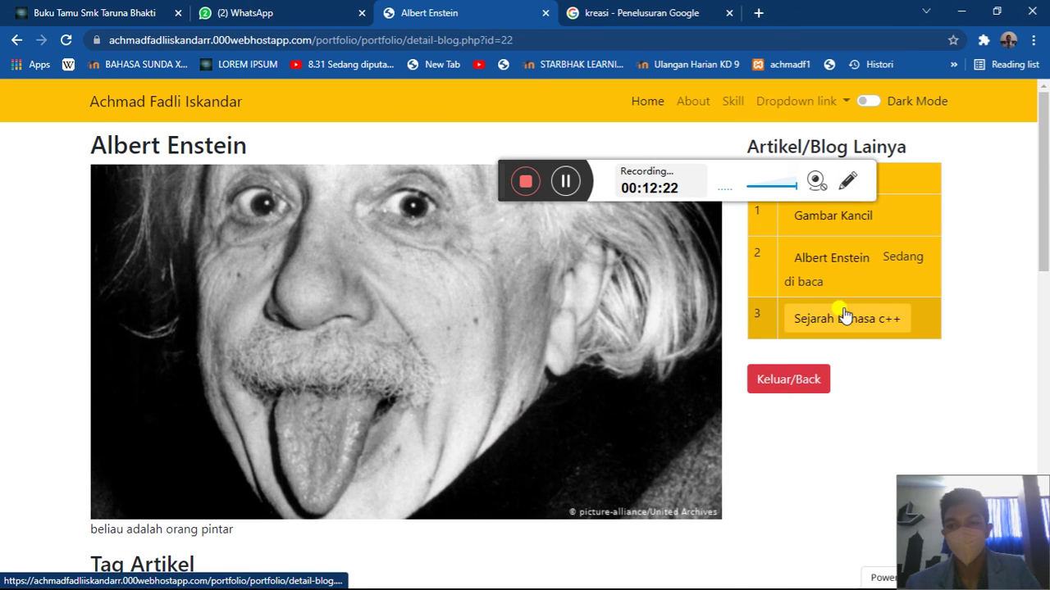